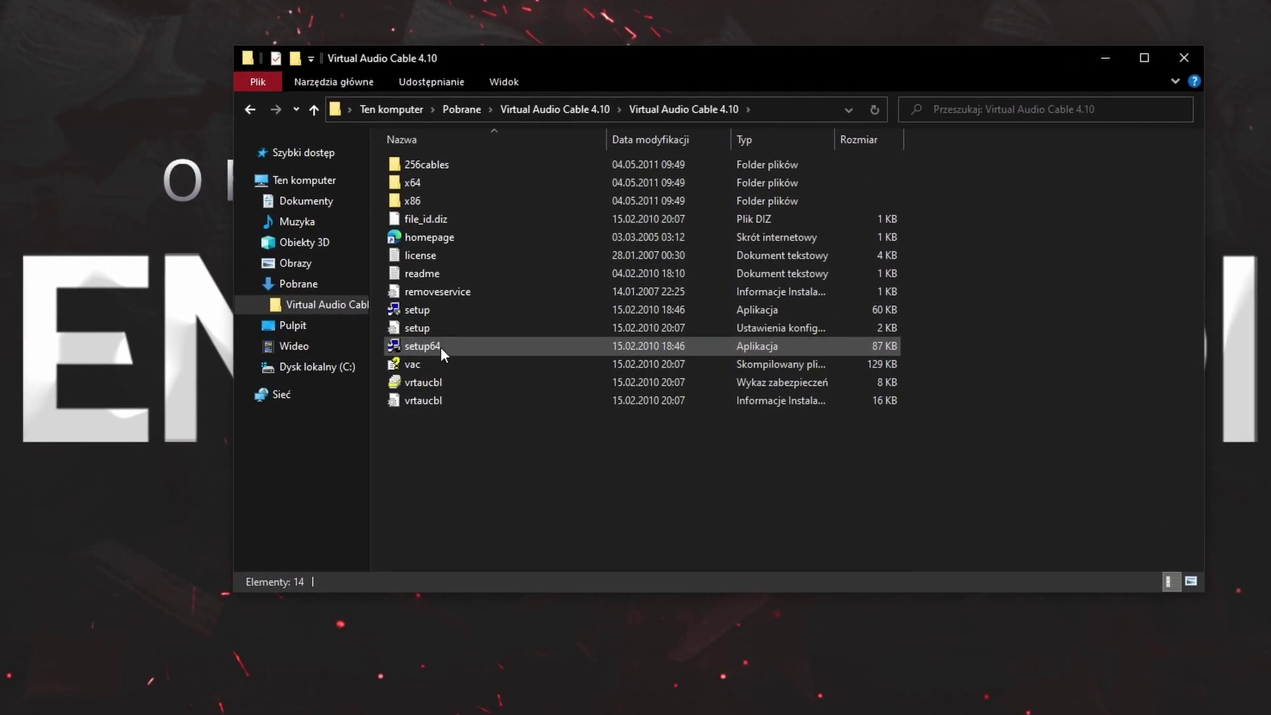
Step: Run setup64 as administrator, allow it to make changes to the device and agree to continue the installation
{"action": "right_click", "coordinate": [476, 345]}
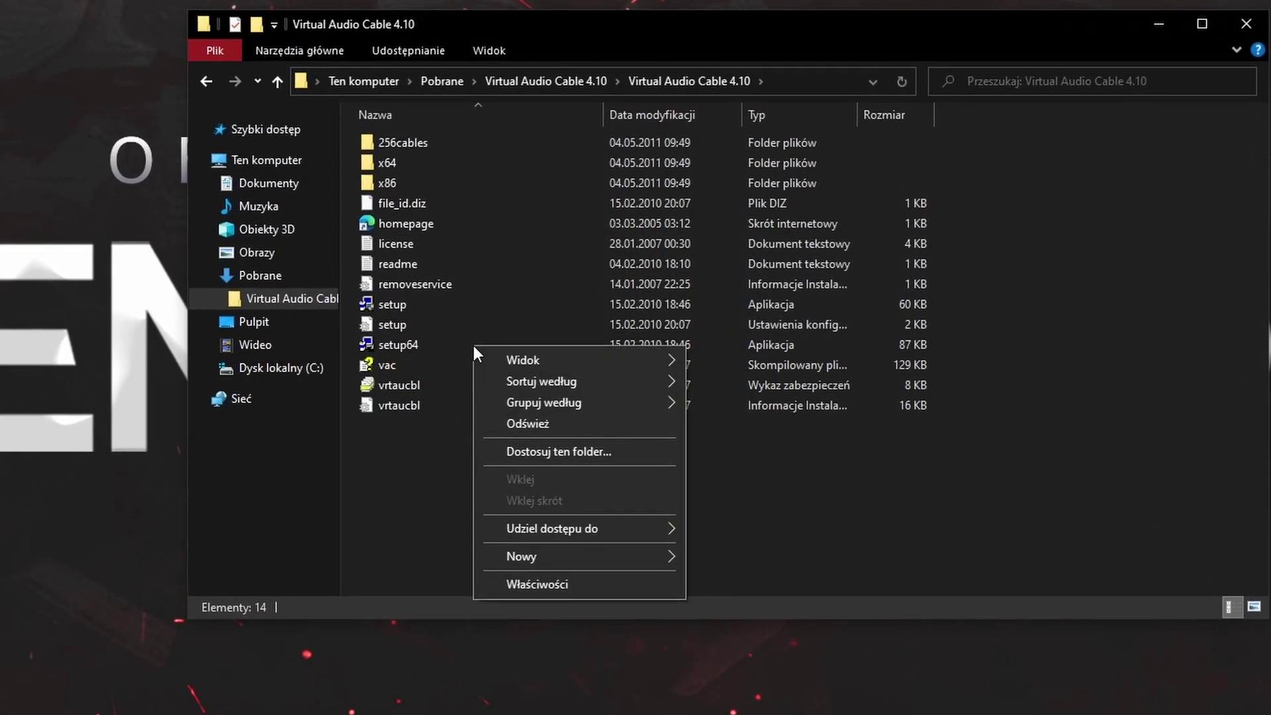
{"action": "left_click", "coordinate": [405, 346]}
{"action": "right_click", "coordinate": [409, 346]}
{"action": "left_click", "coordinate": [434, 383]}
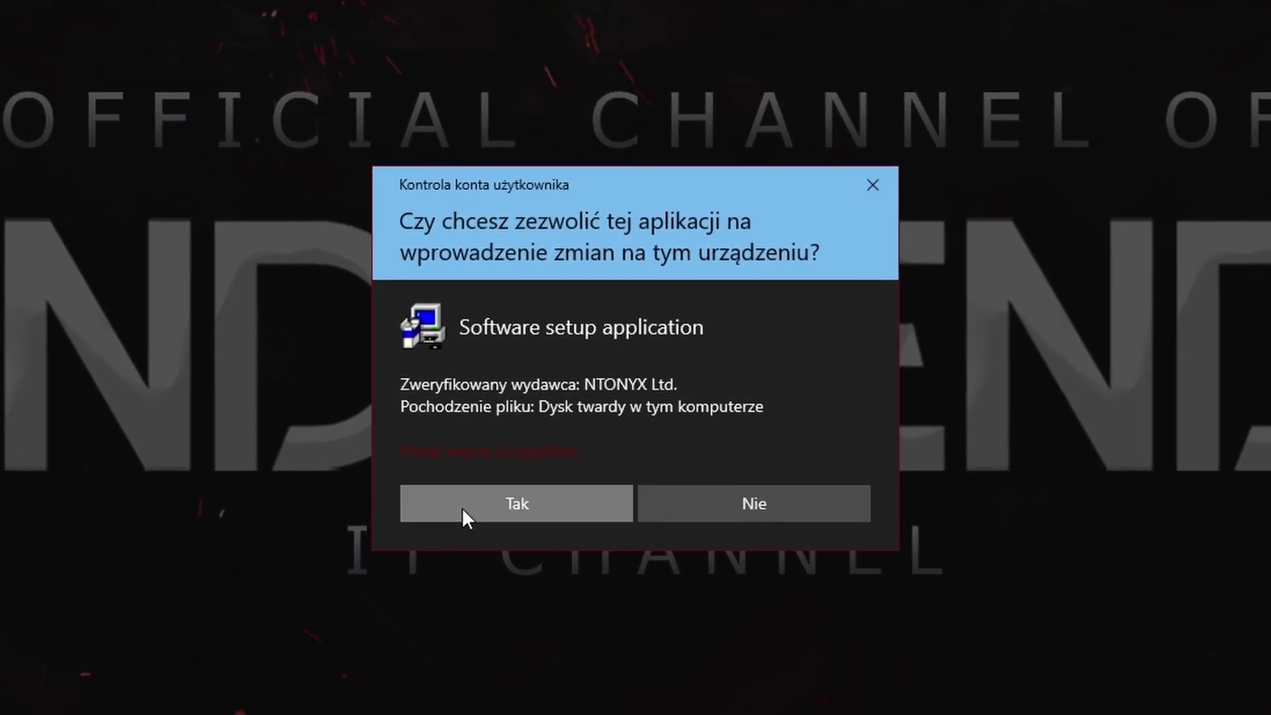
{"action": "left_click", "coordinate": [462, 507]}
{"action": "left_click", "coordinate": [586, 424]}
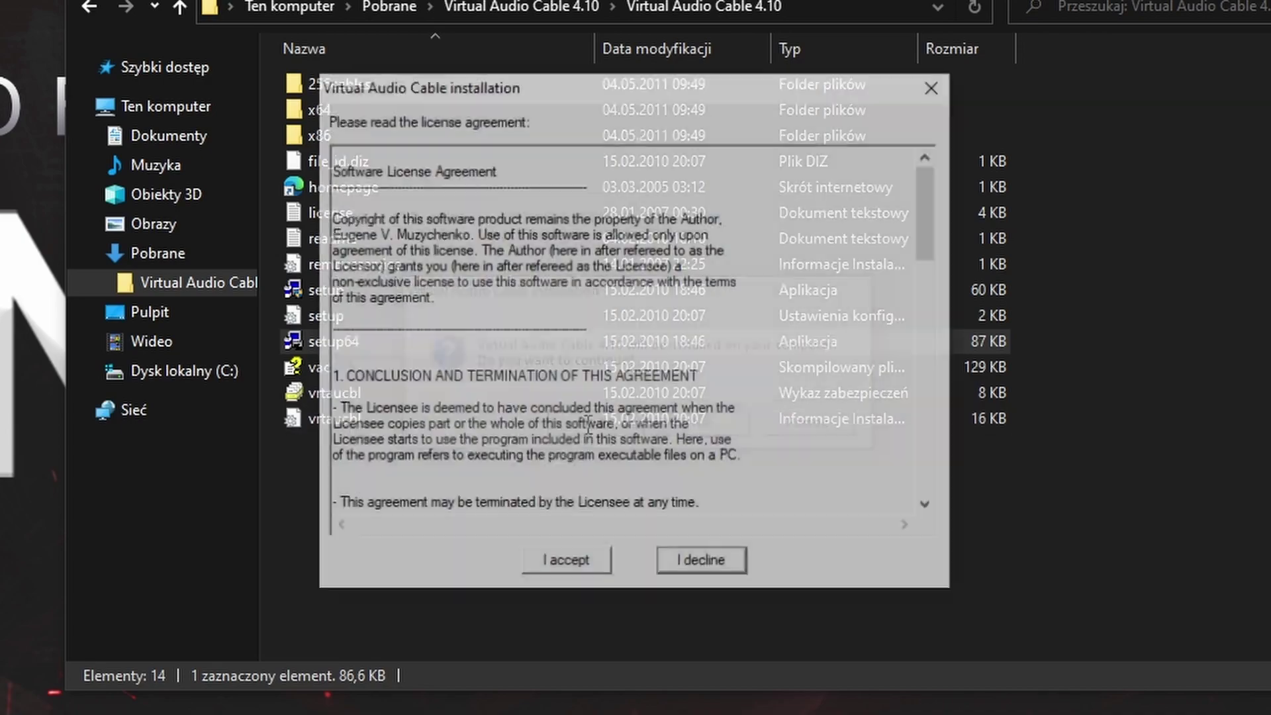
Step: Accept the license agreement, install Virtual Audio Cable into C:\Program Files\Virtual Audio Cable and close the completion message
{"action": "left_click", "coordinate": [548, 566]}
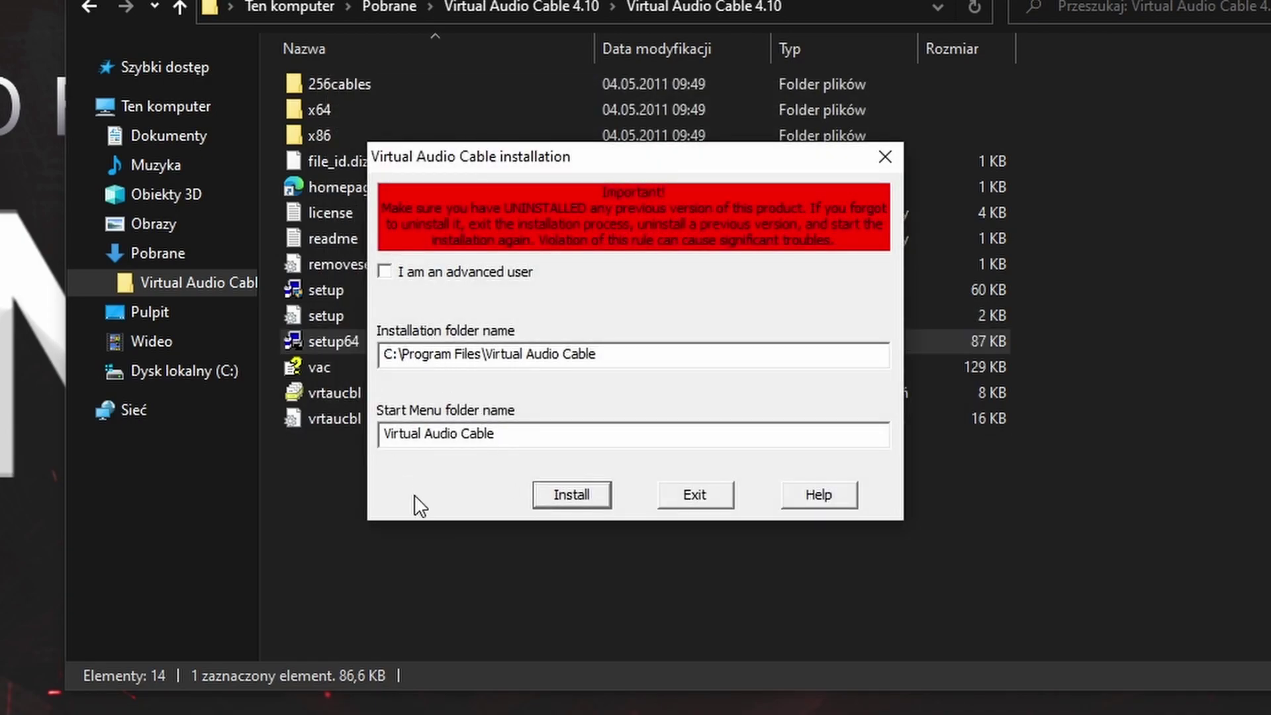
{"action": "left_click_drag", "start_coordinate": [614, 354], "coordinate": [316, 357]}
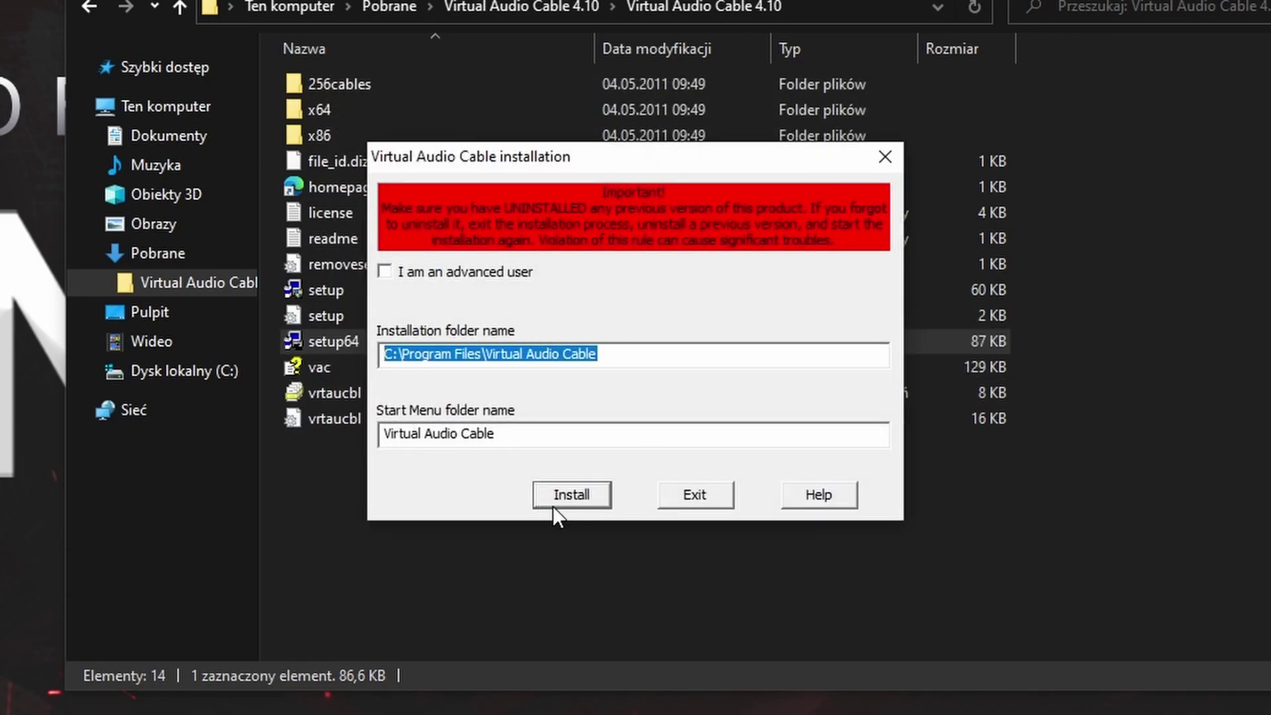
{"action": "left_click_drag", "start_coordinate": [633, 355], "coordinate": [352, 360]}
{"action": "left_click", "coordinate": [560, 501]}
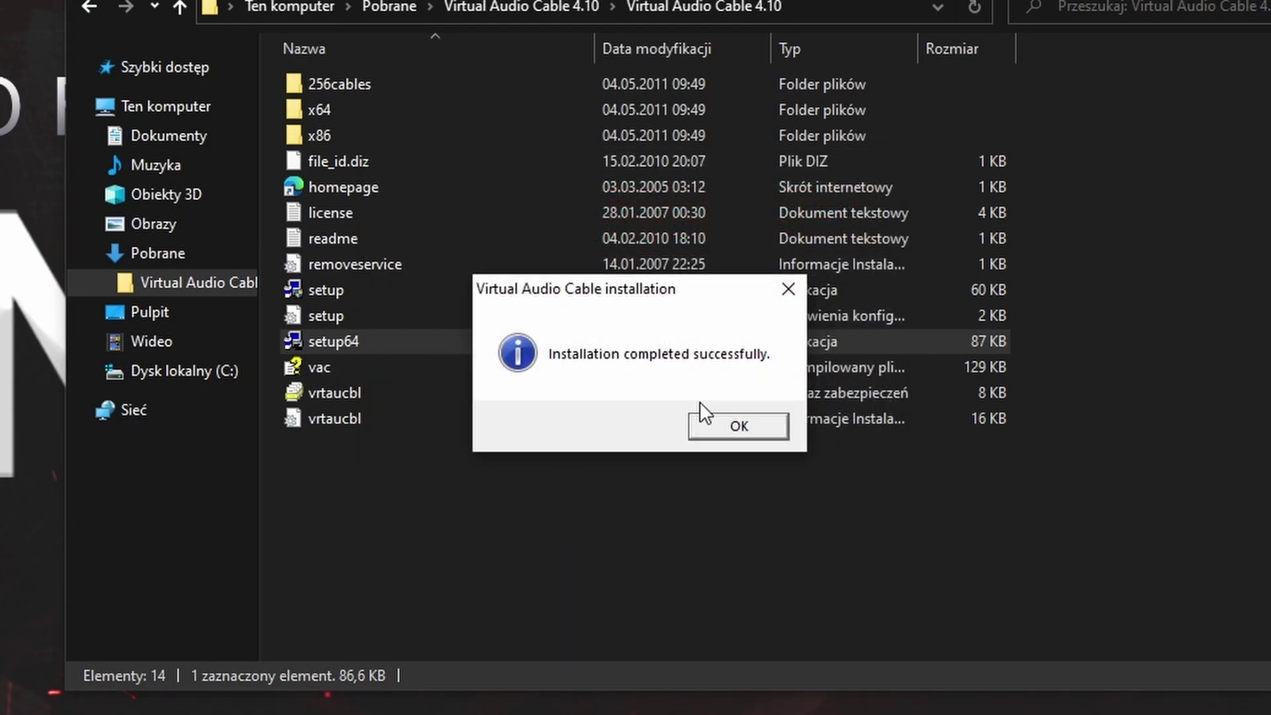
{"action": "left_click", "coordinate": [713, 426]}
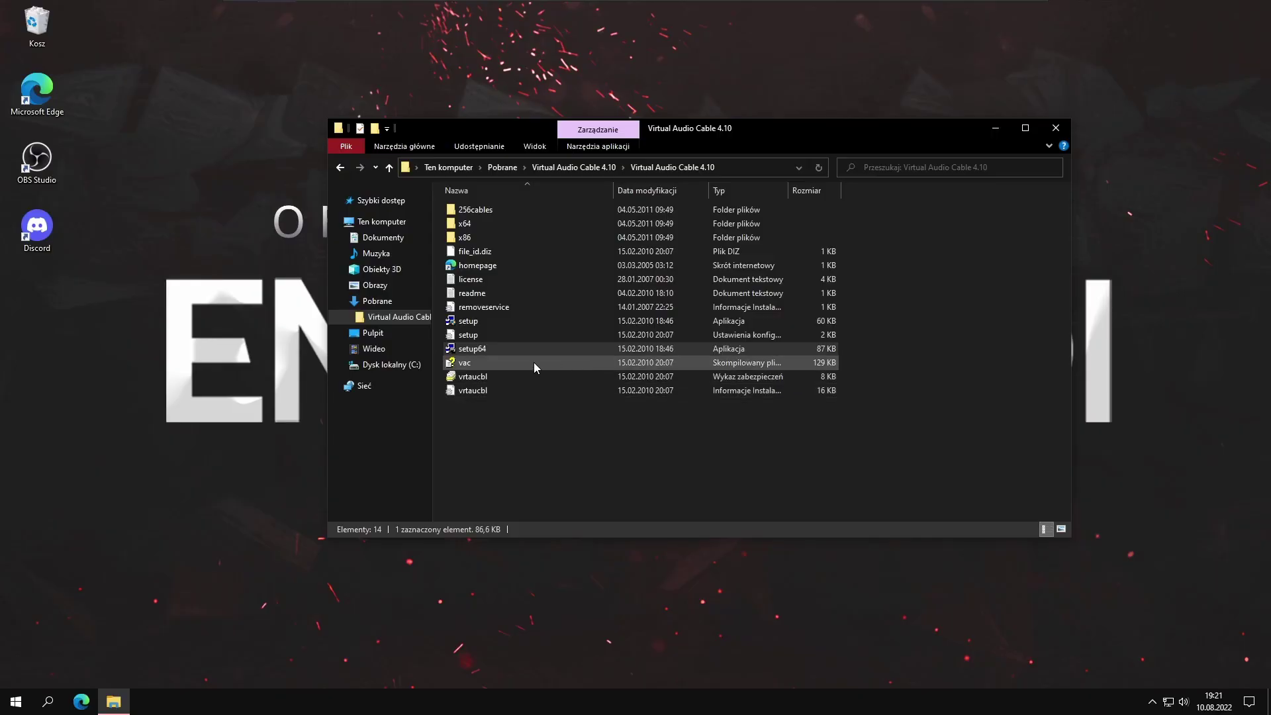
Step: Run the newly installed Virtual Audio Cable Control Panel as administrator and allow it to make changes
{"action": "left_click", "coordinate": [16, 700]}
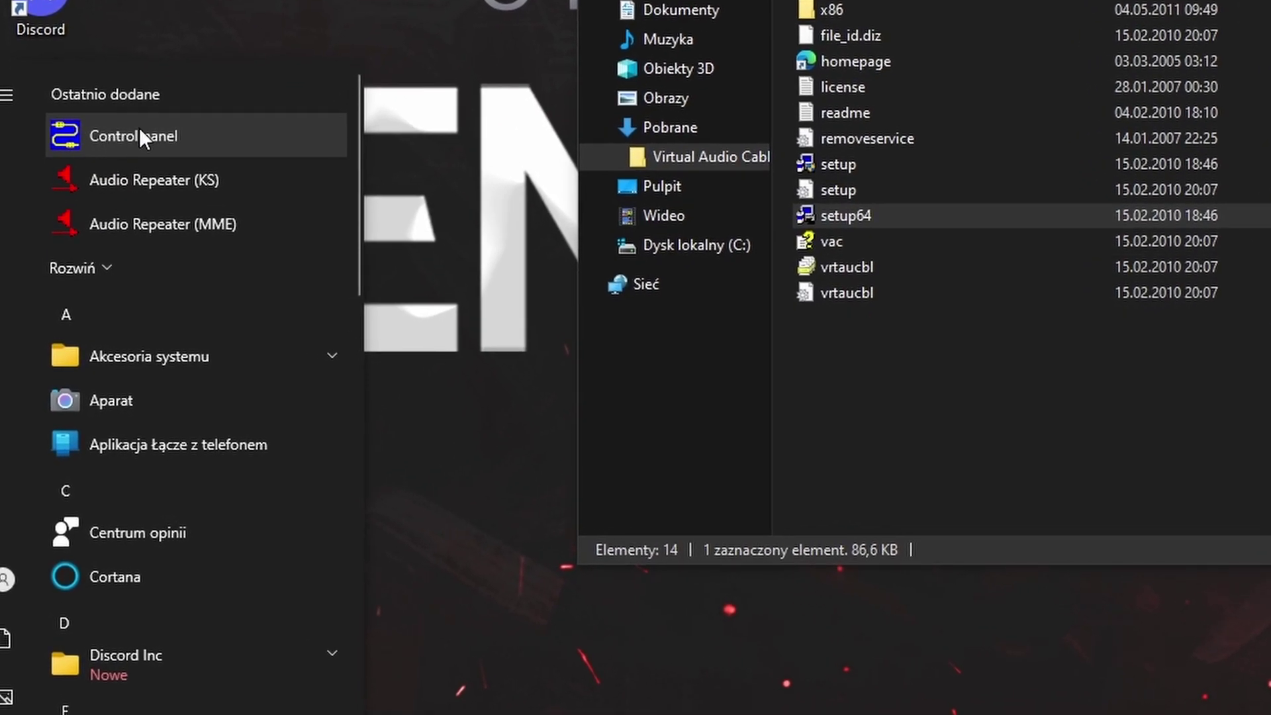
{"action": "right_click", "coordinate": [139, 129]}
{"action": "mouse_move", "coordinate": [264, 177]}
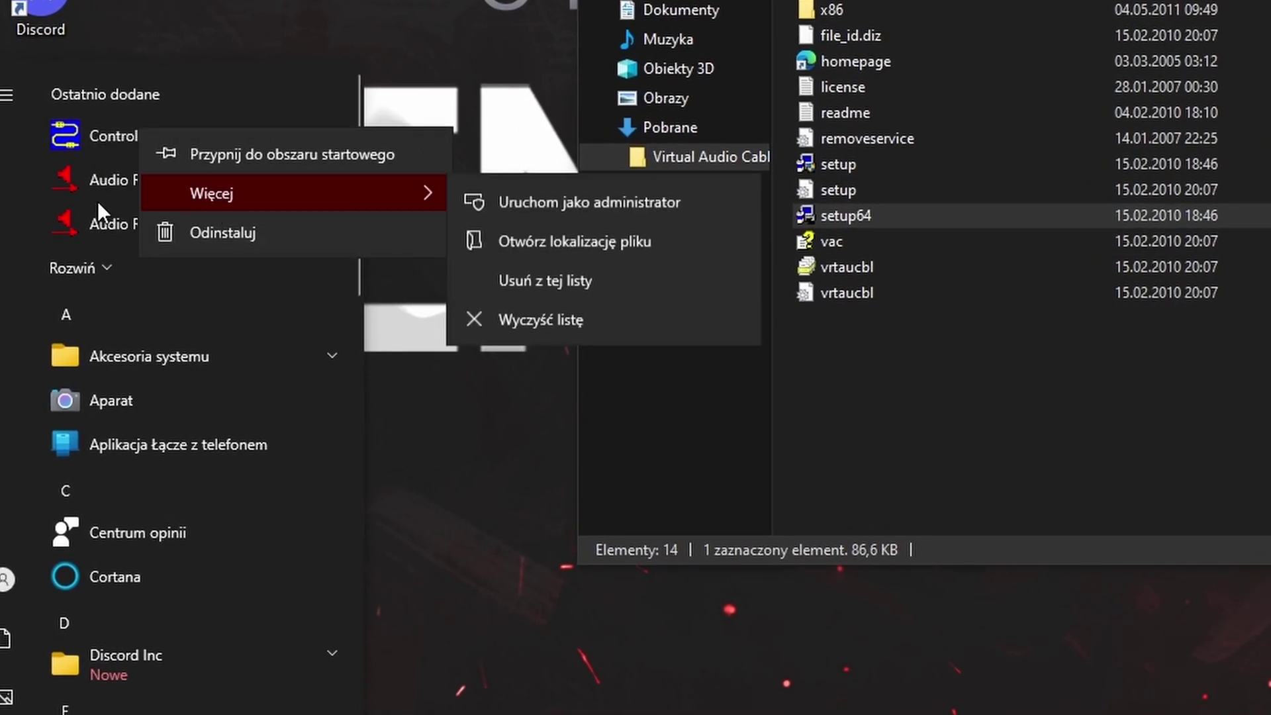
{"action": "left_click", "coordinate": [508, 243]}
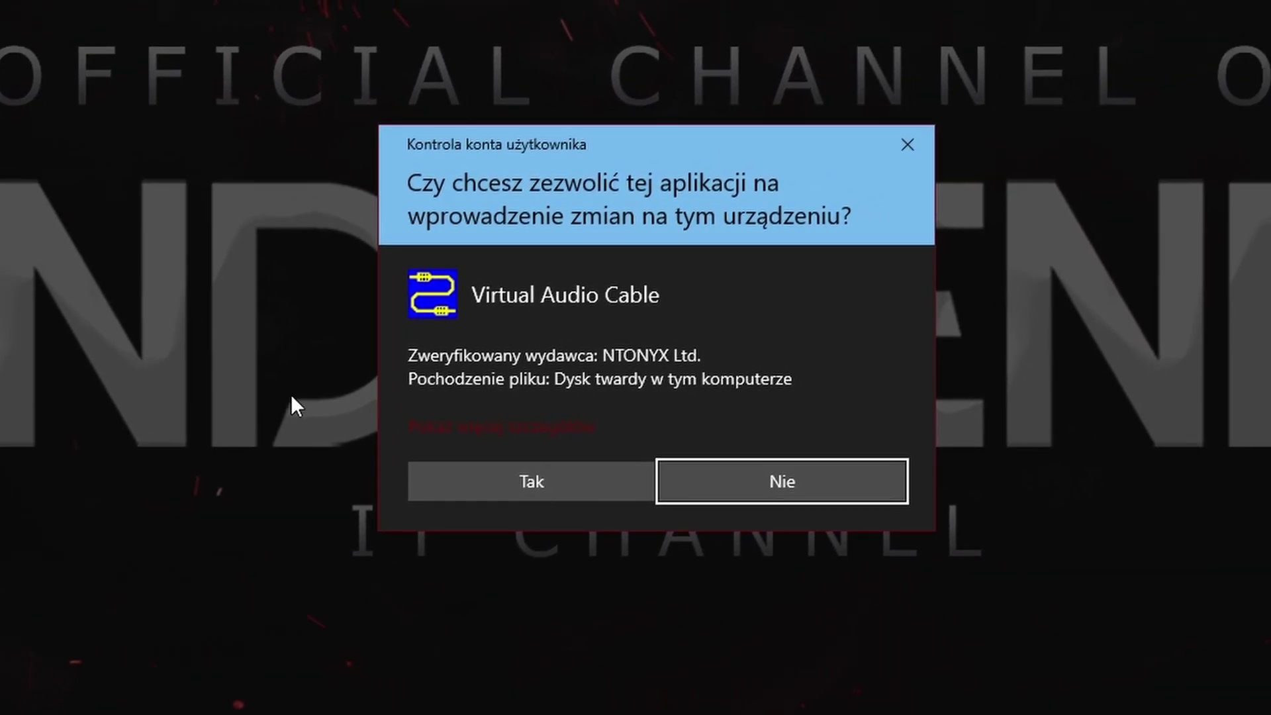
{"action": "left_click", "coordinate": [513, 478]}
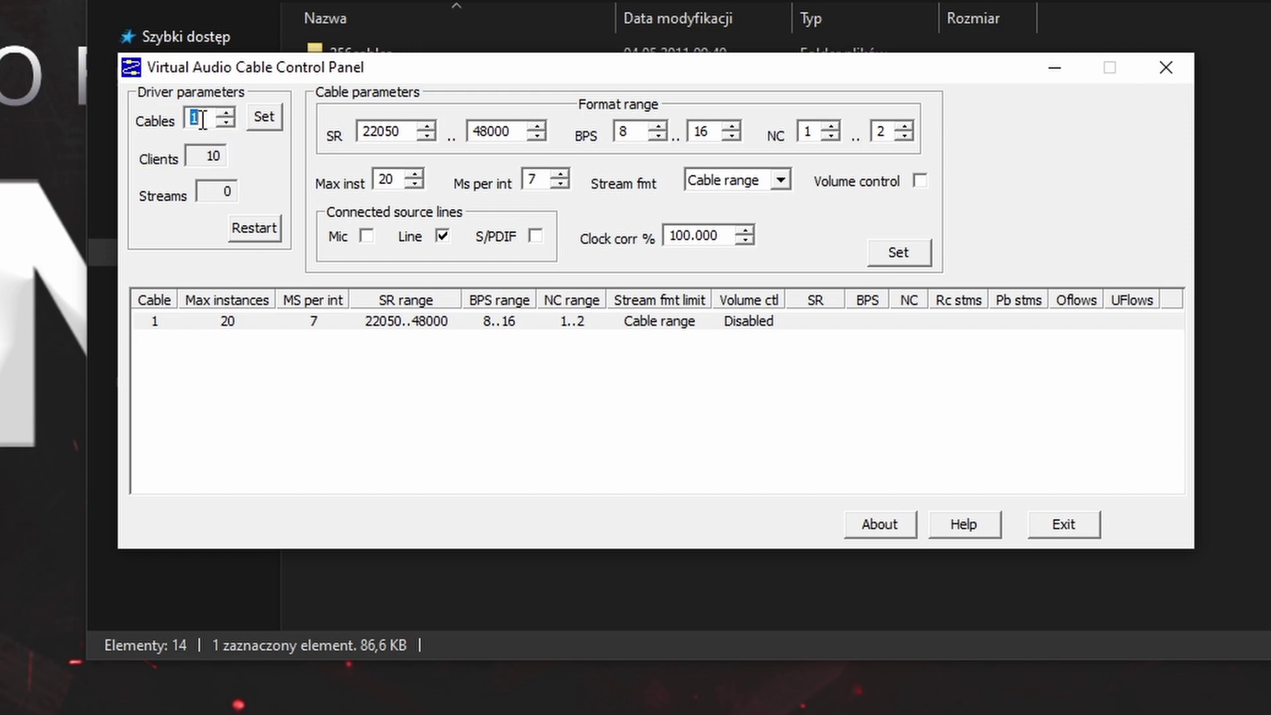
Step: Set the number of virtual cables to 4, apply it to the driver and exit the control panel
{"action": "left_click", "coordinate": [335, 406]}
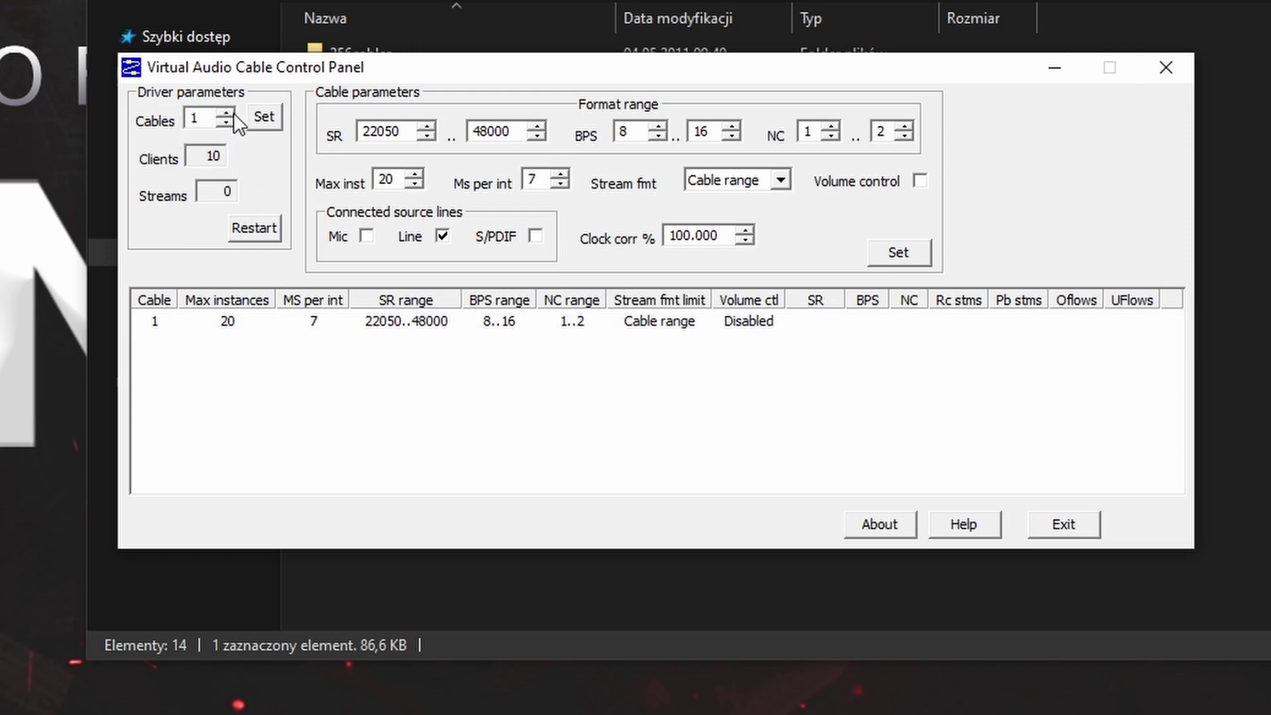
{"action": "left_click", "coordinate": [226, 113]}
{"action": "left_click", "coordinate": [225, 114]}
{"action": "left_click", "coordinate": [226, 114]}
{"action": "left_click", "coordinate": [260, 124]}
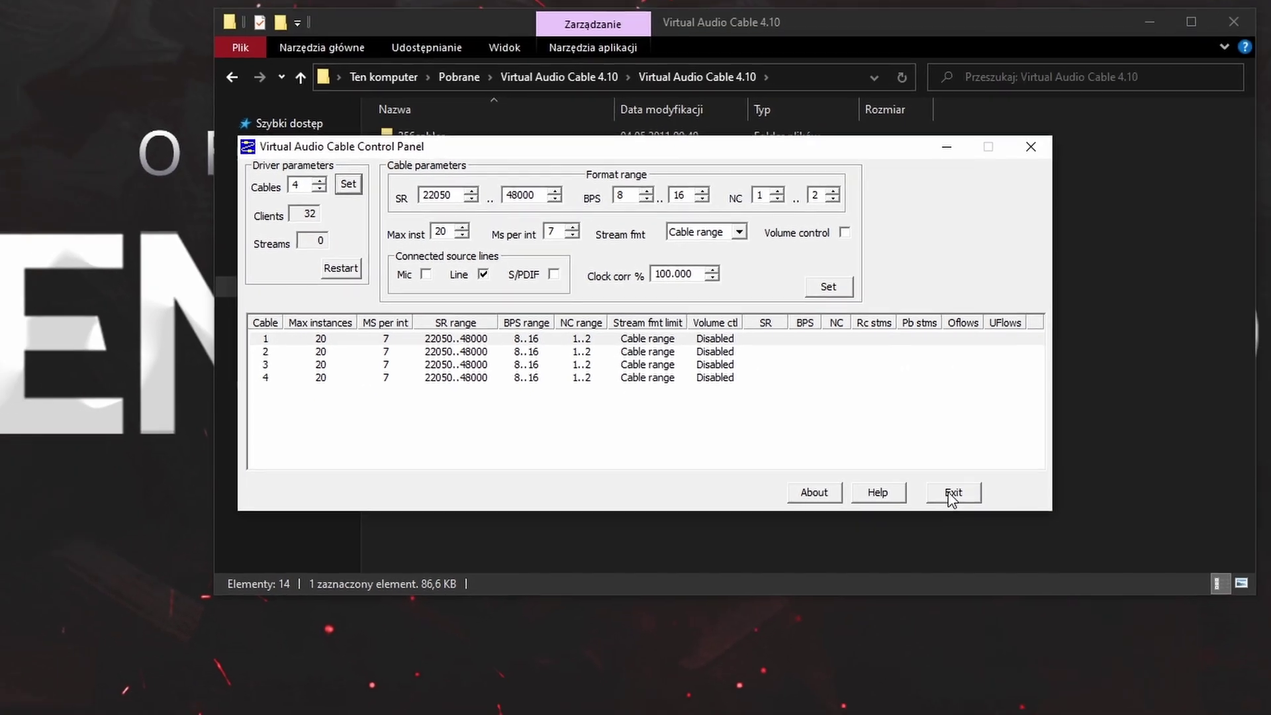
{"action": "left_click", "coordinate": [1058, 523]}
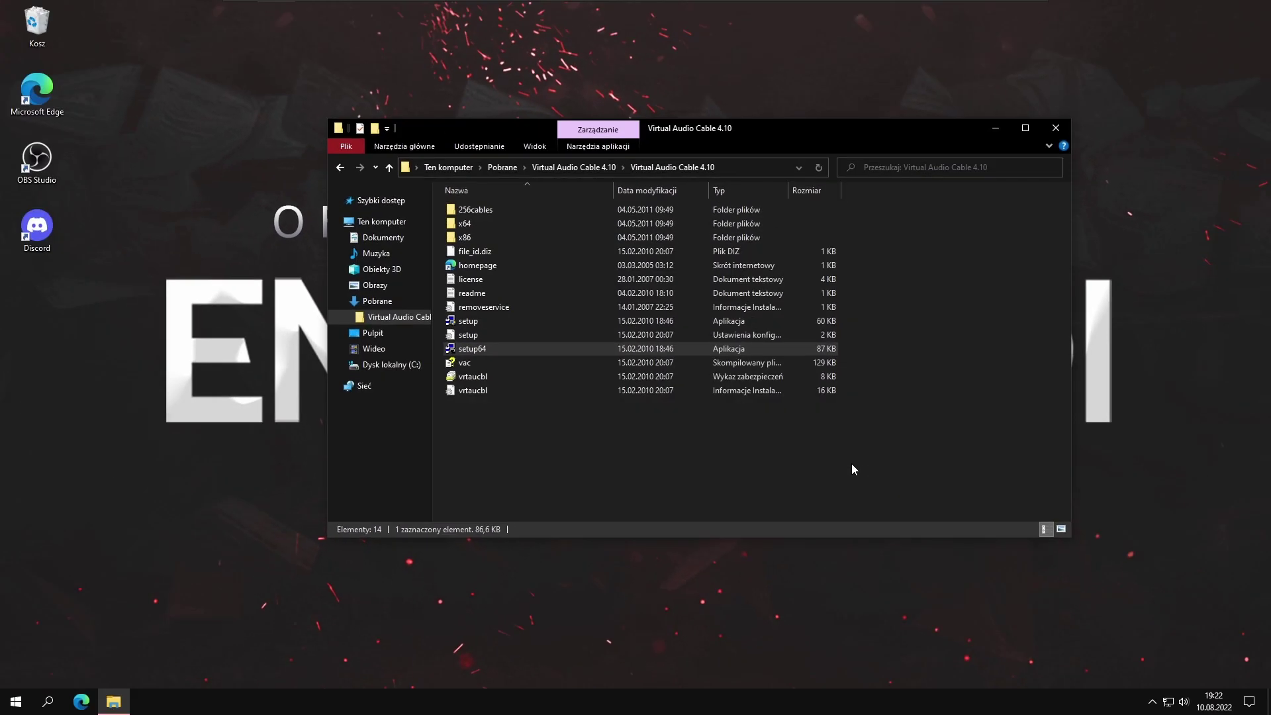
Step: Close the installer folder and open the list of recording devices in the Windows sound settings
{"action": "left_click", "coordinate": [1055, 127]}
{"action": "right_click", "coordinate": [1184, 701]}
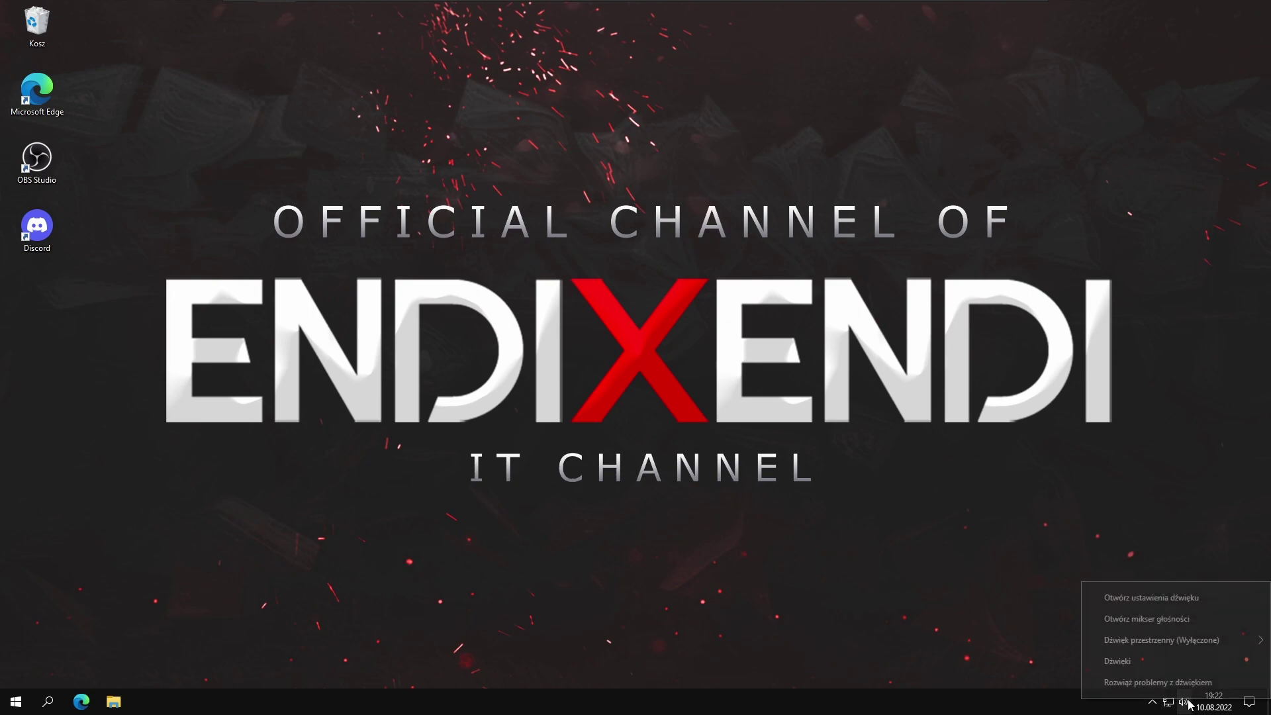
{"action": "left_click", "coordinate": [1147, 665]}
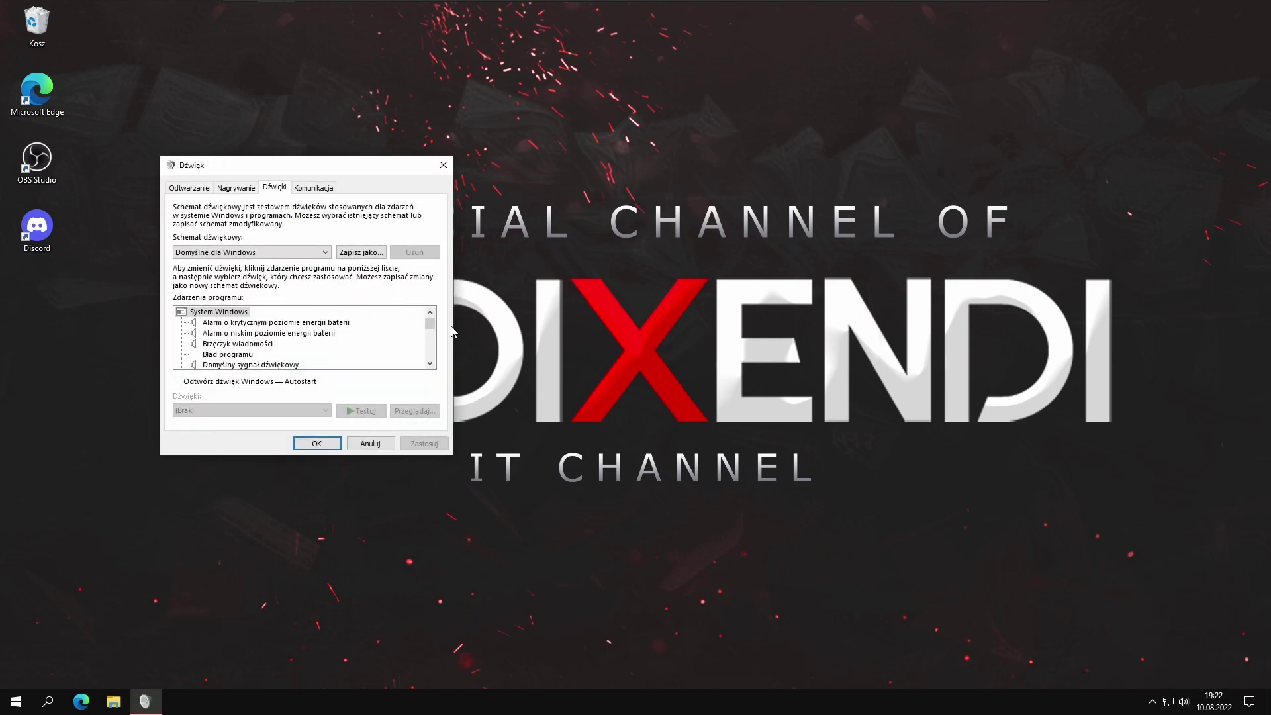
{"action": "left_click", "coordinate": [245, 191]}
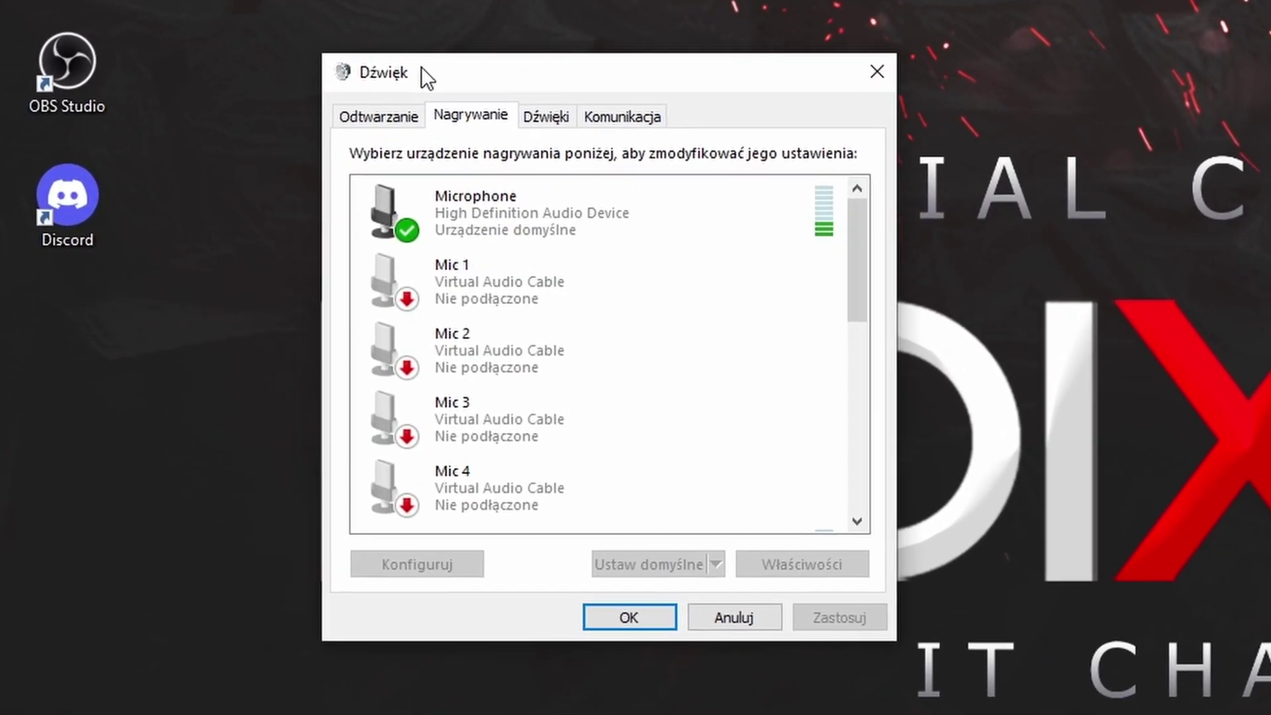
Step: Hide the disabled and disconnected devices in the list of recording devices
{"action": "left_click_drag", "start_coordinate": [420, 66], "coordinate": [522, 57]}
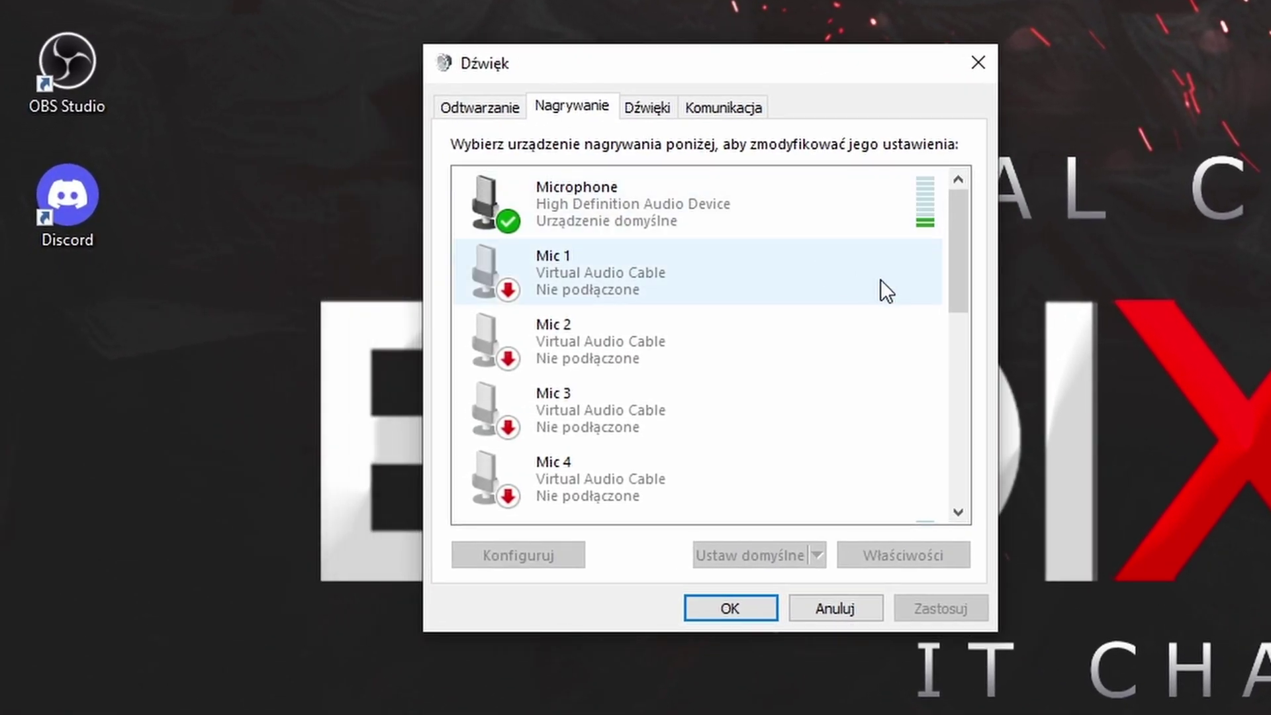
{"action": "right_click", "coordinate": [880, 279]}
{"action": "left_click", "coordinate": [933, 395]}
{"action": "right_click", "coordinate": [816, 285]}
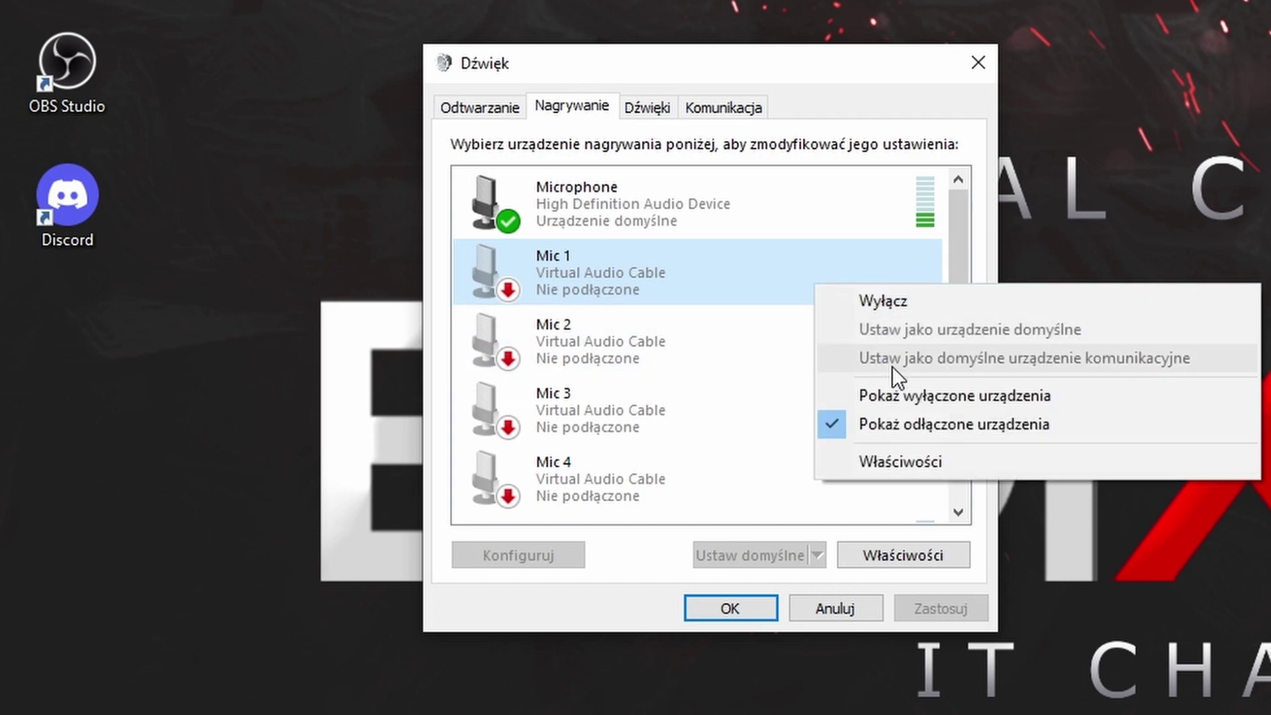
{"action": "left_click", "coordinate": [919, 423]}
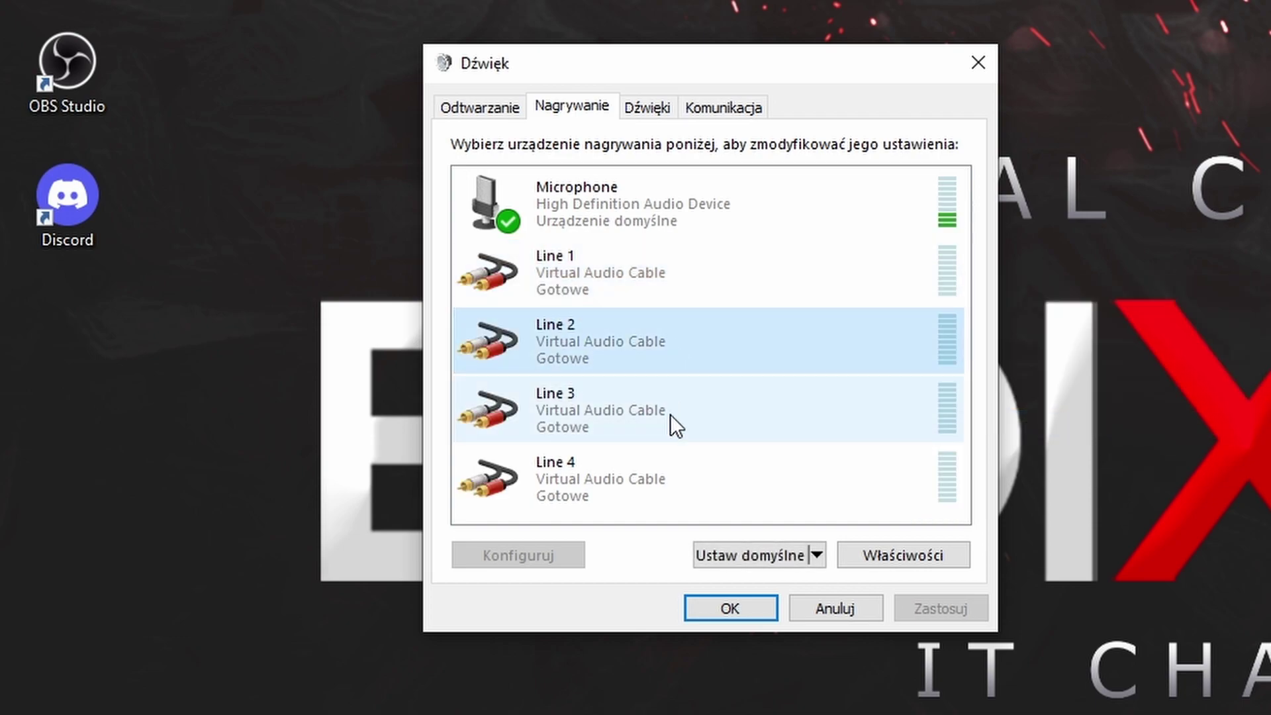
Step: Rename the Line 1 playback device to "system"
{"action": "left_click", "coordinate": [463, 108]}
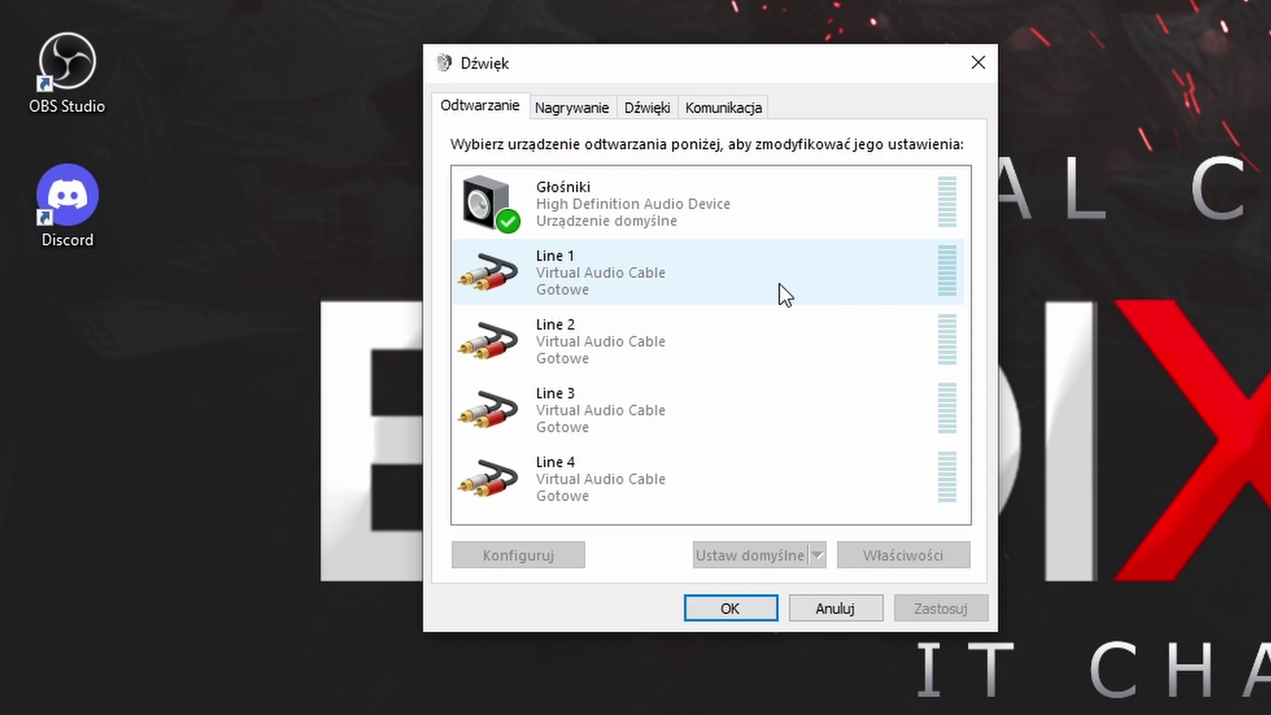
{"action": "right_click", "coordinate": [781, 284]}
{"action": "right_click", "coordinate": [694, 269]}
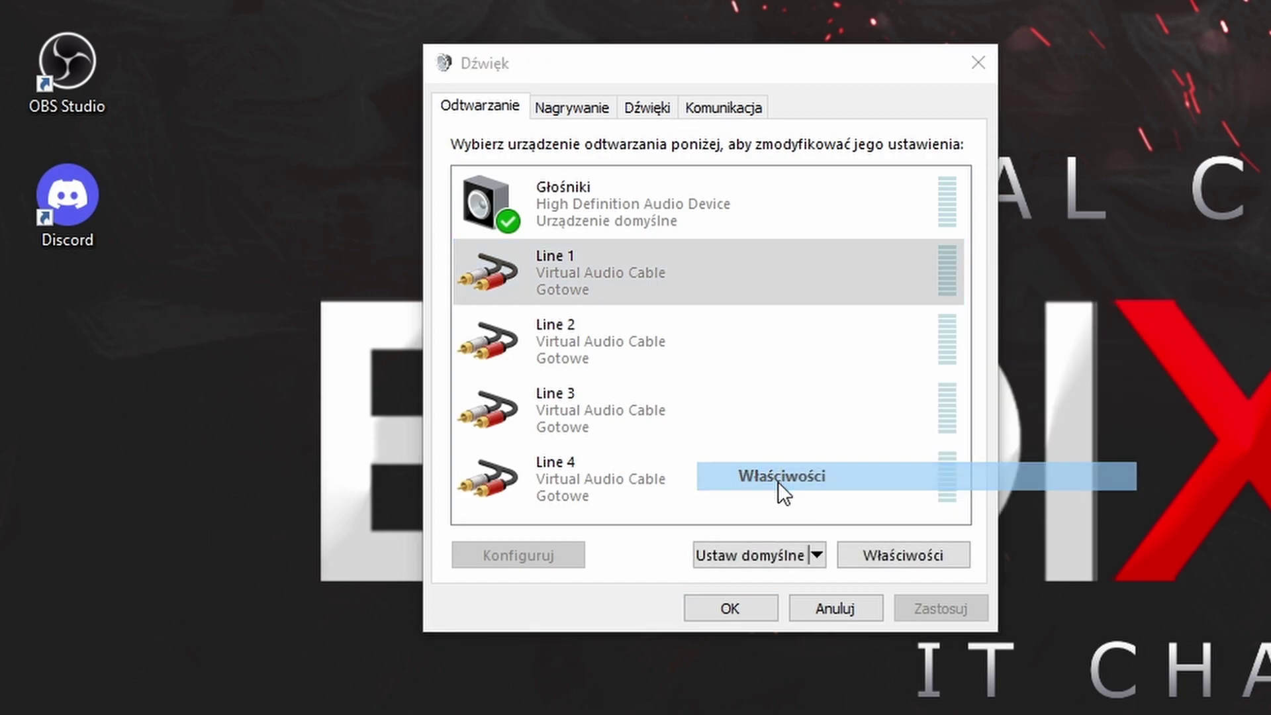
{"action": "left_click", "coordinate": [777, 478]}
{"action": "type", "text": "sy"}
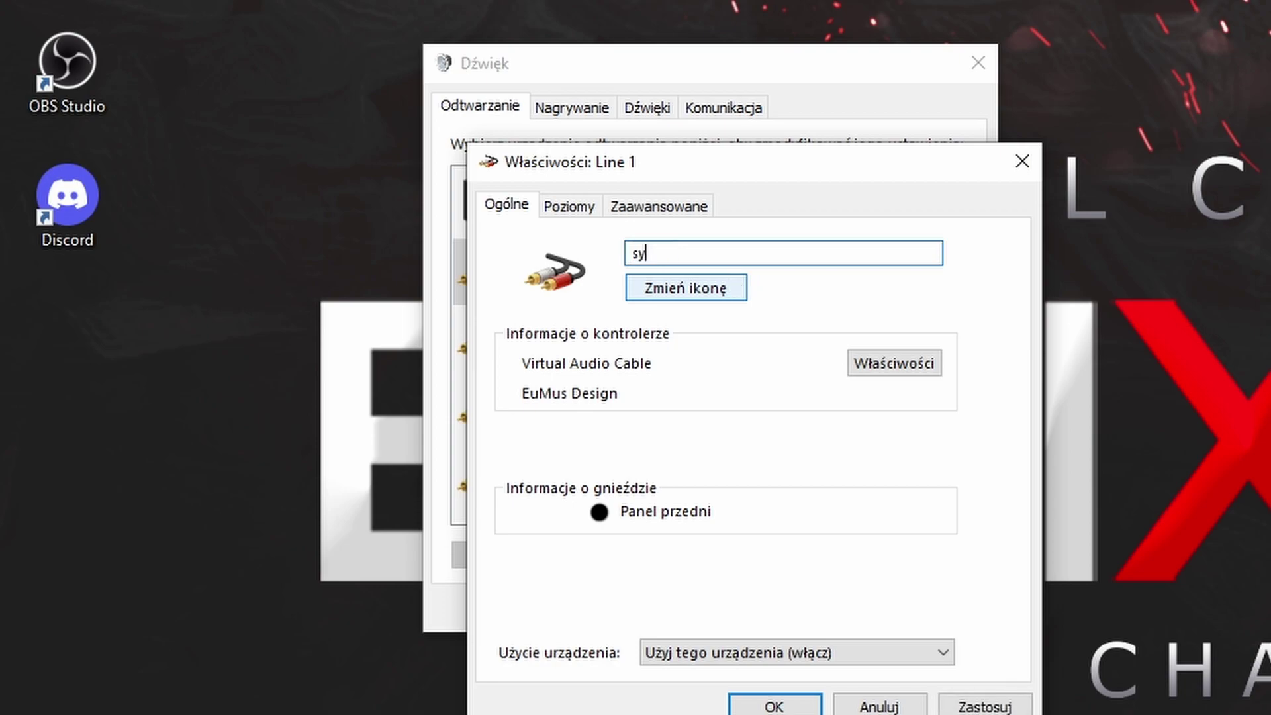
{"action": "type", "text": "stem"}
{"action": "left_click", "coordinate": [985, 706]}
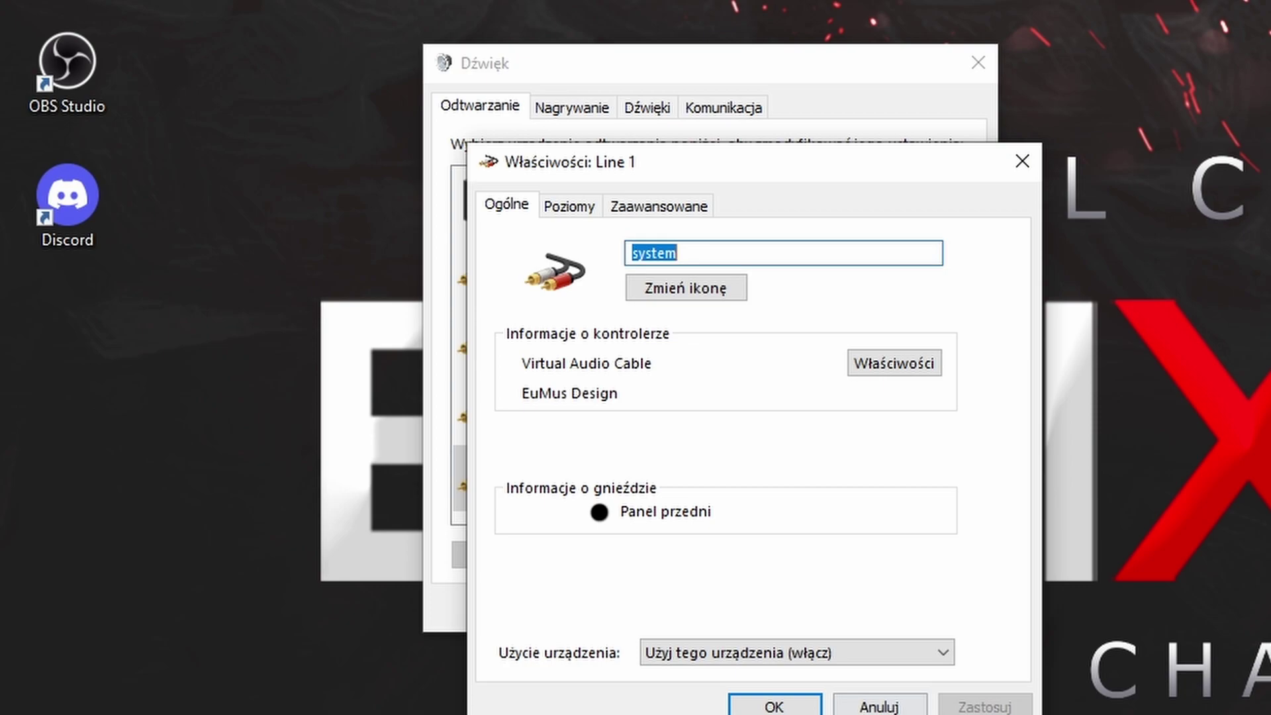
{"action": "left_click", "coordinate": [775, 706]}
Step: Rename the Line 2 playback device to "discord"
{"action": "right_click", "coordinate": [576, 288]}
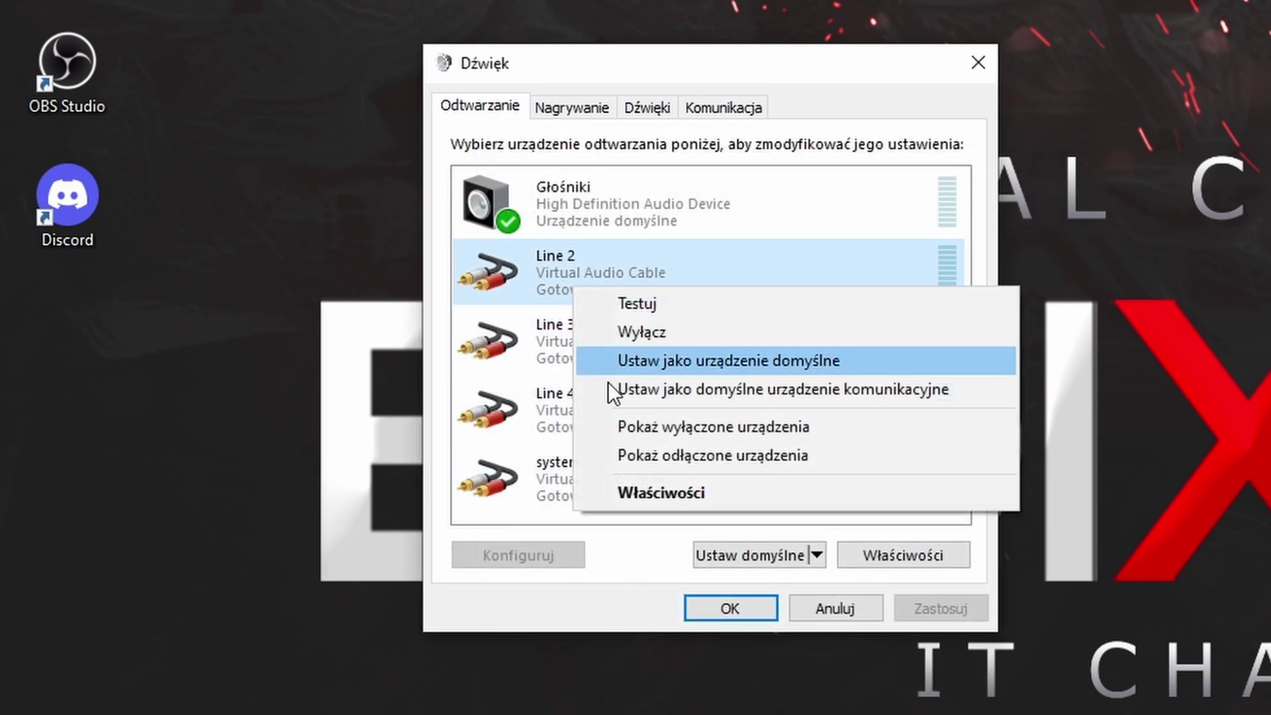
{"action": "left_click", "coordinate": [649, 498]}
{"action": "type", "text": "f"}
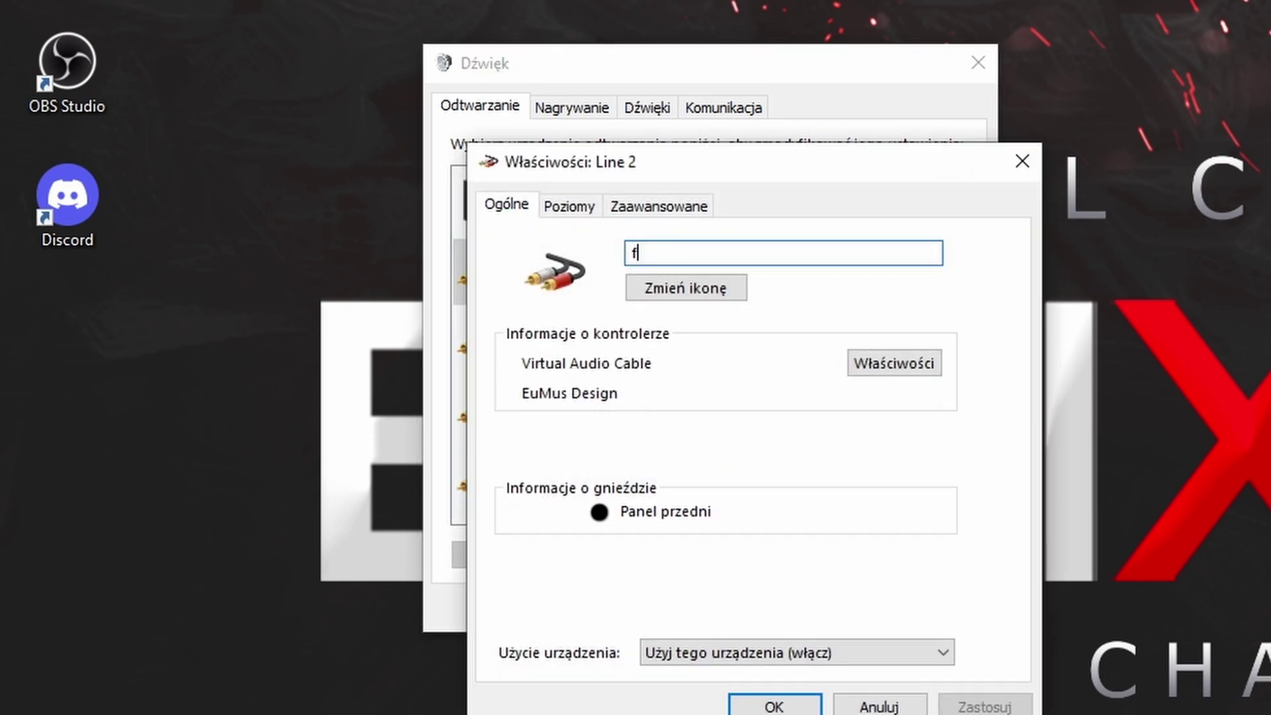
{"action": "type", "text": "i"}
{"action": "key", "text": "BackSpace"}
{"action": "key", "text": "BackSpace"}
{"action": "type", "text": "discord"}
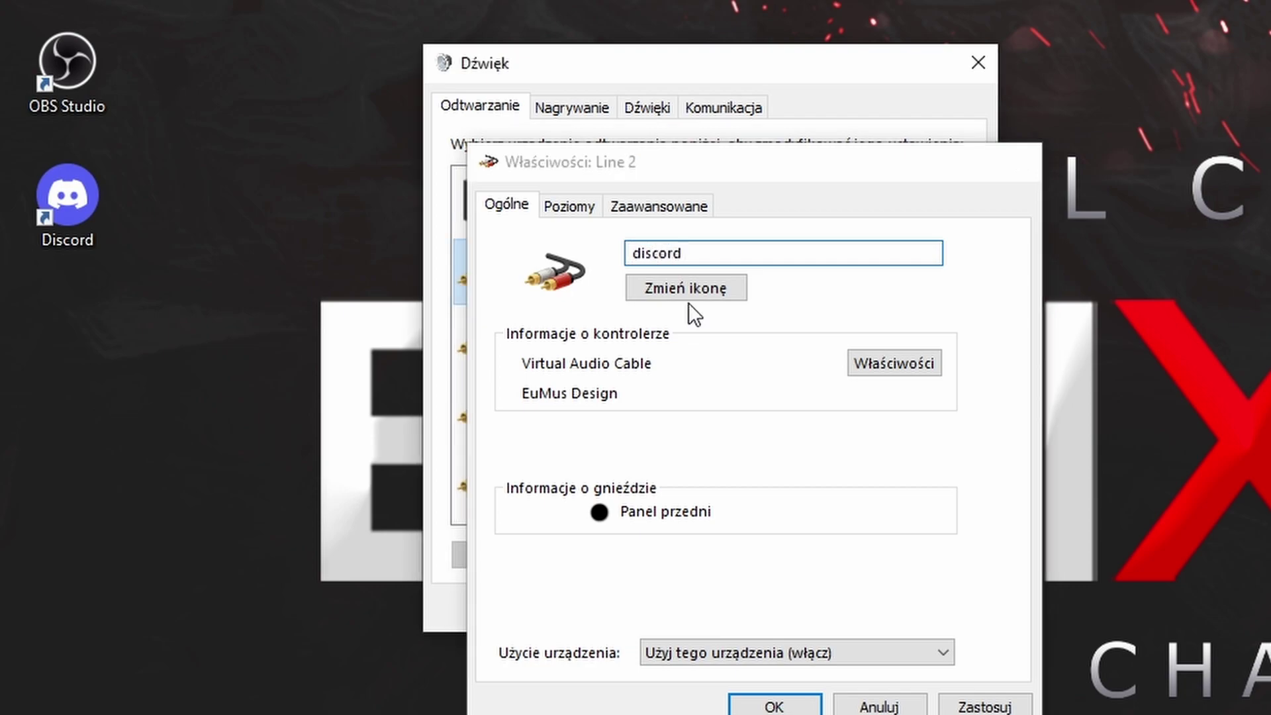
{"action": "key", "text": "Return"}
{"action": "left_click", "coordinate": [632, 365]}
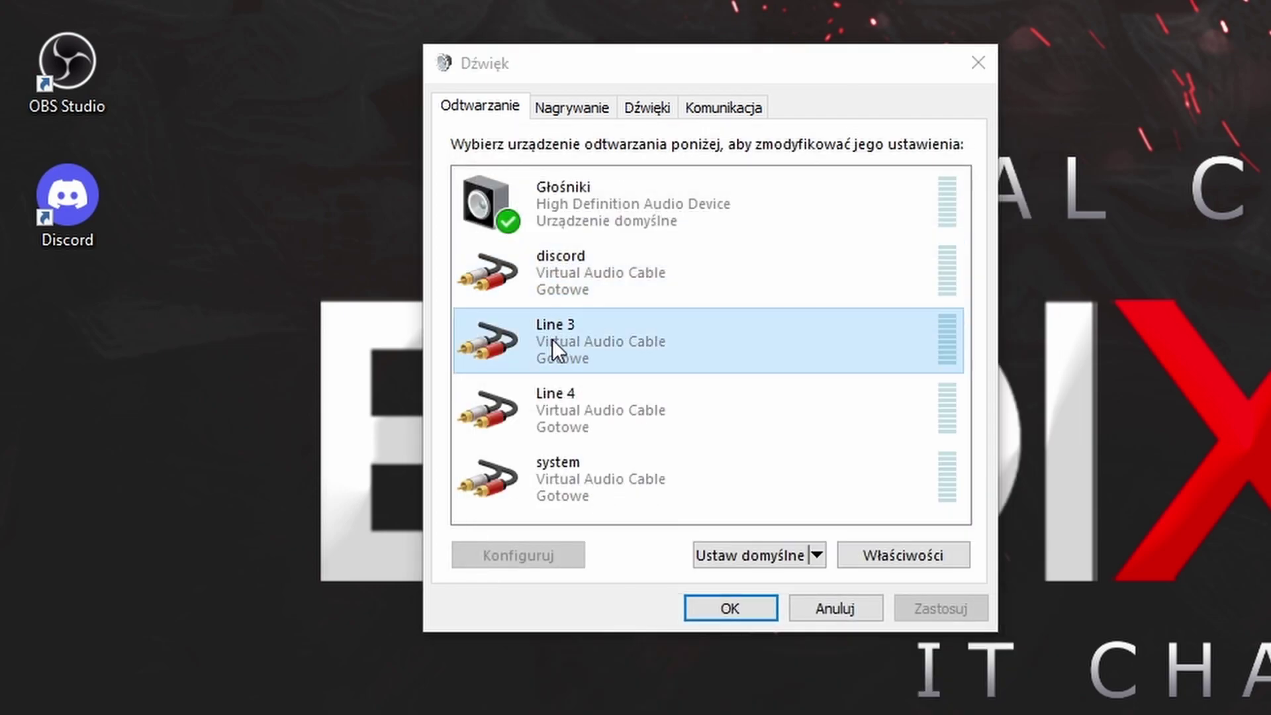
{"action": "double_click", "coordinate": [552, 339]}
{"action": "type", "text": "gi"}
{"action": "key", "text": "BackSpace"}
{"action": "key", "text": "BackSpace"}
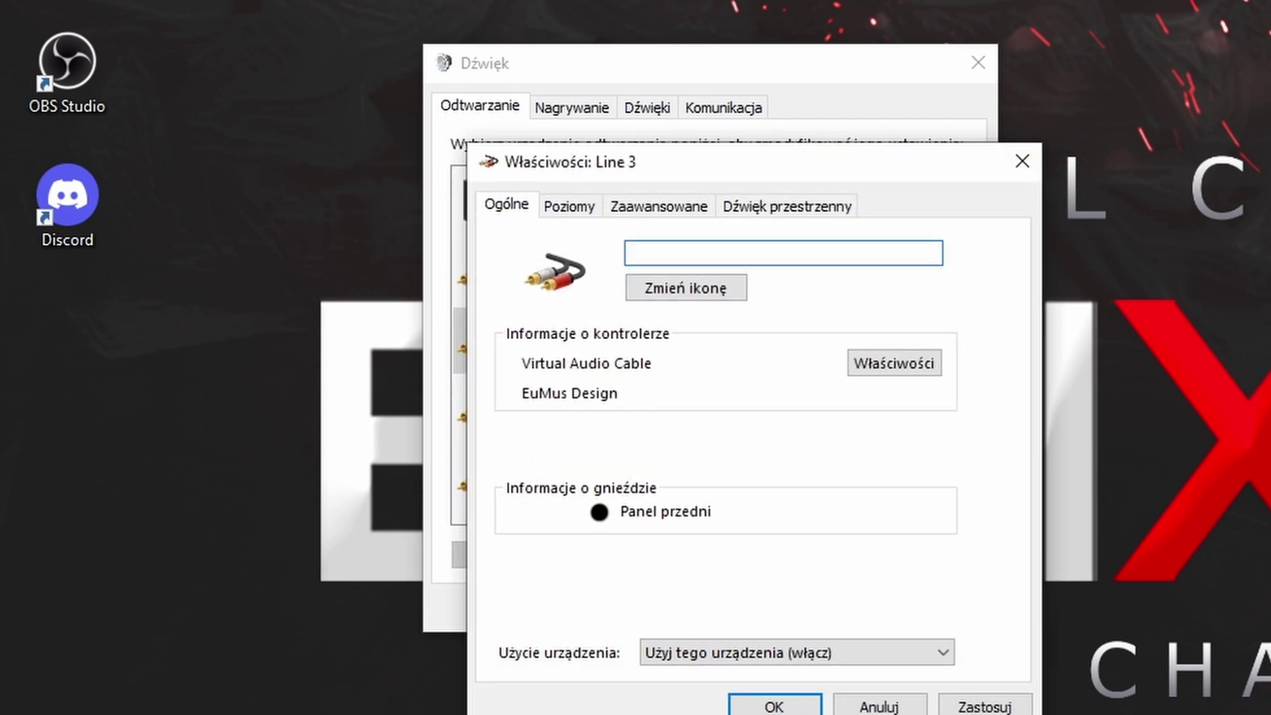
{"action": "left_click", "coordinate": [878, 704]}
{"action": "left_click", "coordinate": [633, 479]}
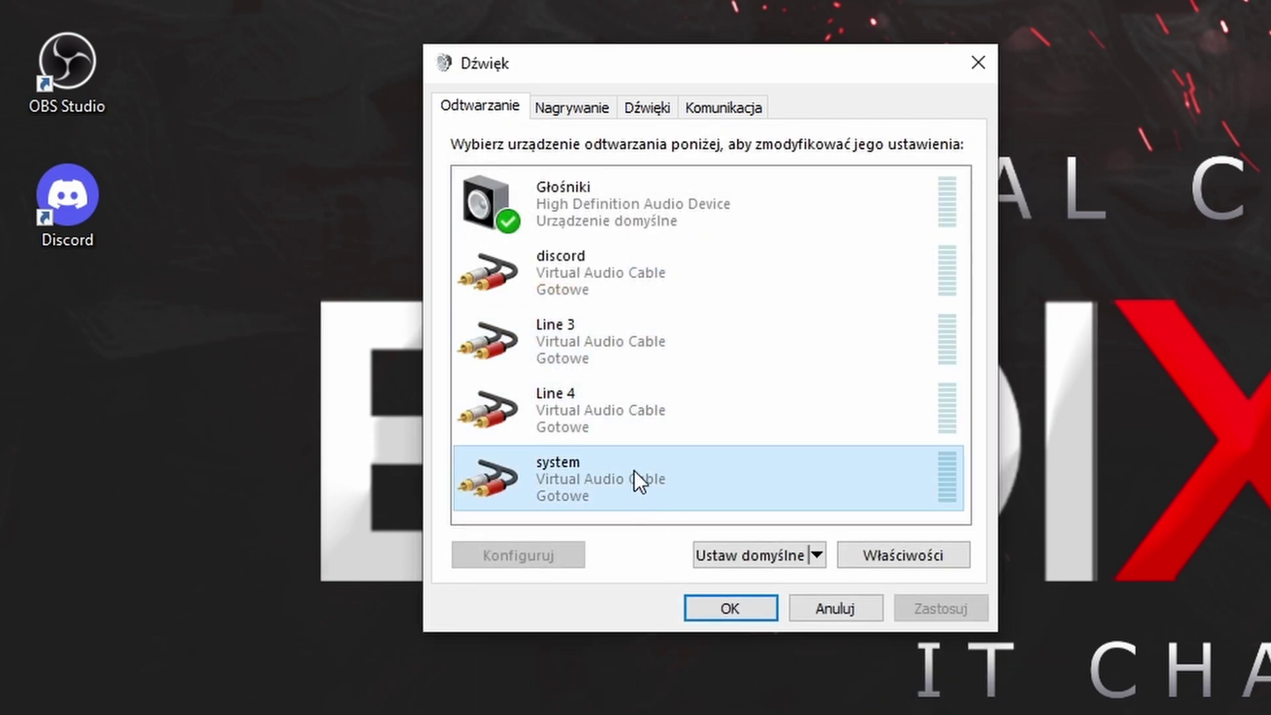
{"action": "left_click", "coordinate": [599, 275]}
{"action": "left_click", "coordinate": [566, 507]}
{"action": "left_click", "coordinate": [557, 278]}
{"action": "left_click", "coordinate": [567, 462]}
{"action": "left_click", "coordinate": [577, 284]}
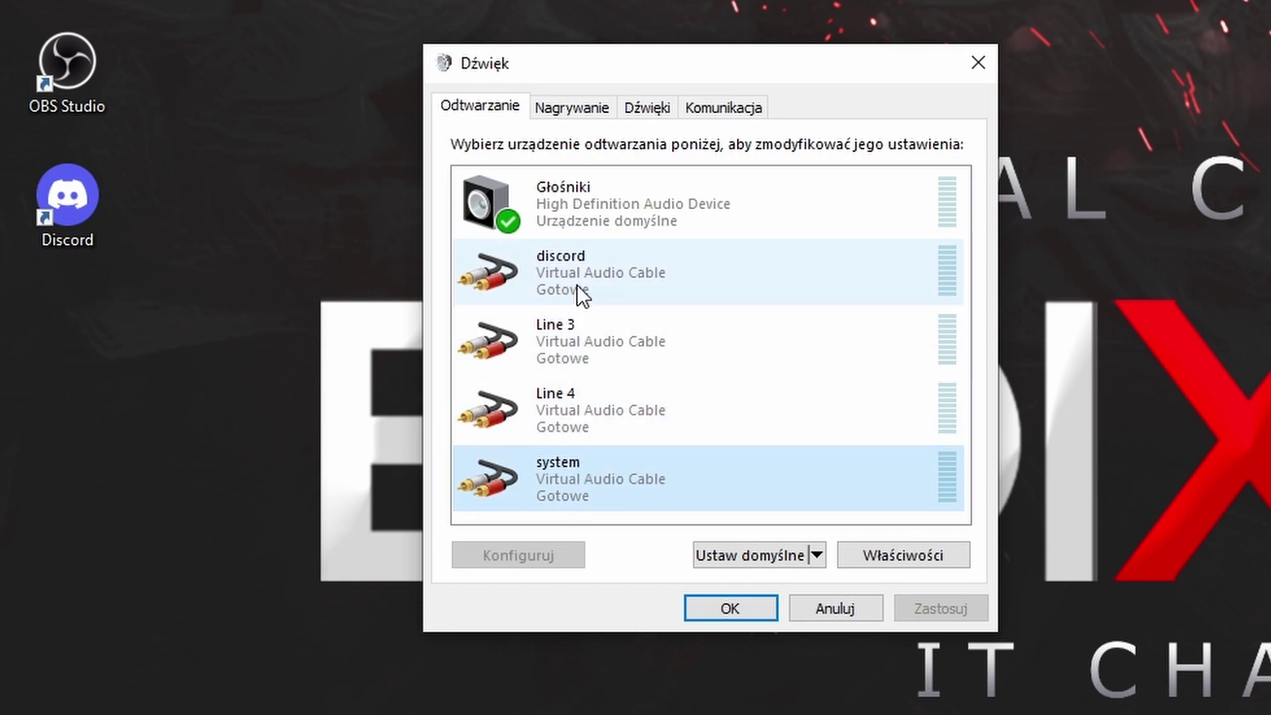
{"action": "left_click", "coordinate": [578, 460]}
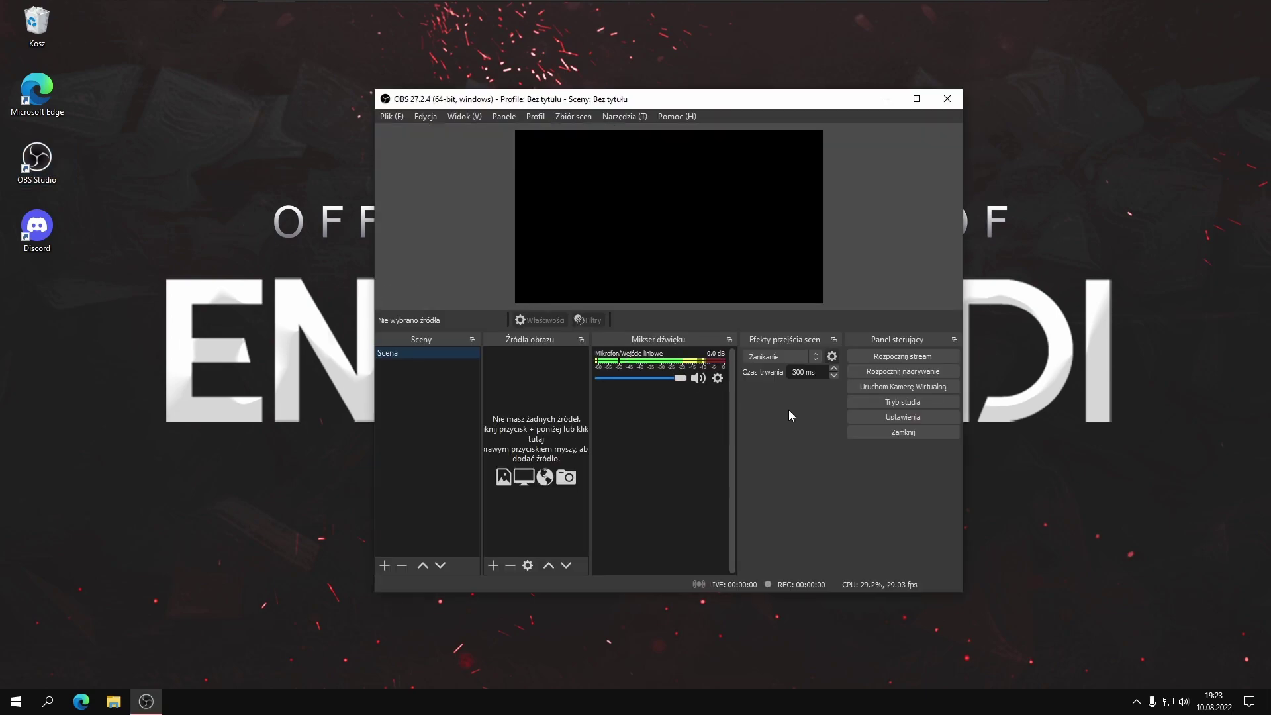
Step: In the OBS Studio audio settings, set the first global audio device to system (Virtual Audio Cable)
{"action": "left_click", "coordinate": [902, 416]}
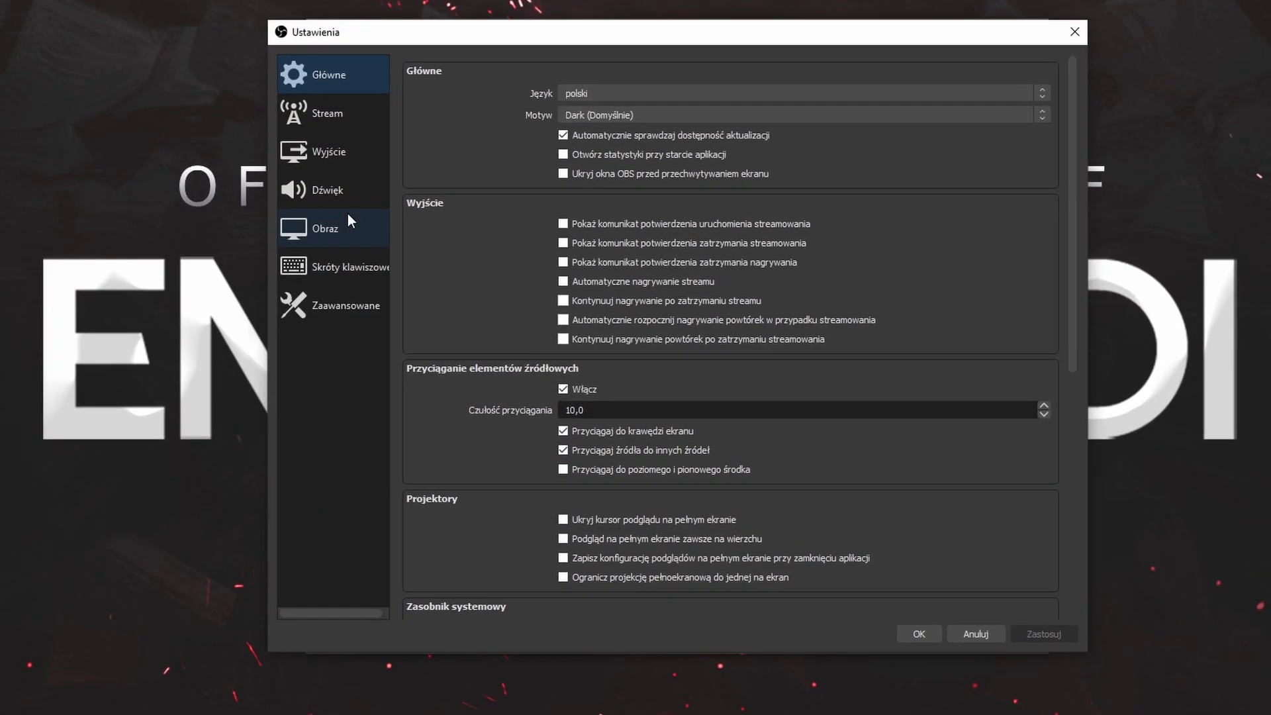
{"action": "left_click", "coordinate": [328, 189]}
{"action": "left_click", "coordinate": [611, 169]}
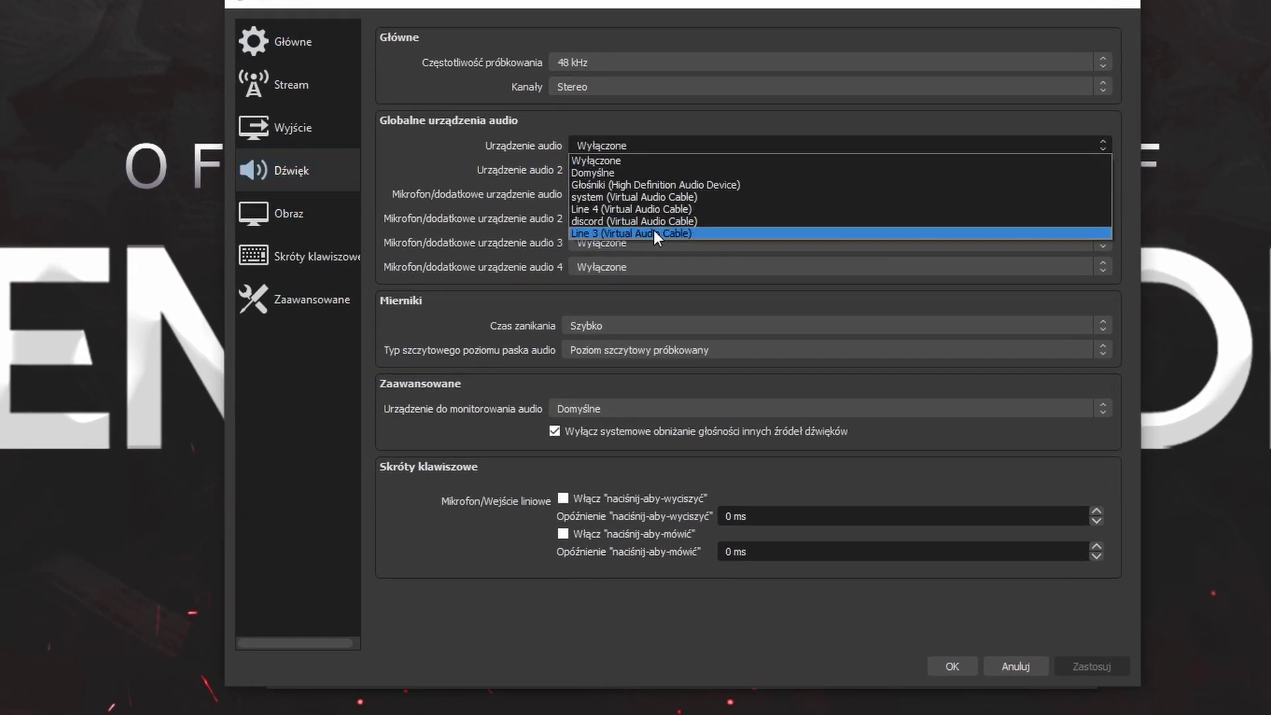
{"action": "left_click", "coordinate": [632, 196]}
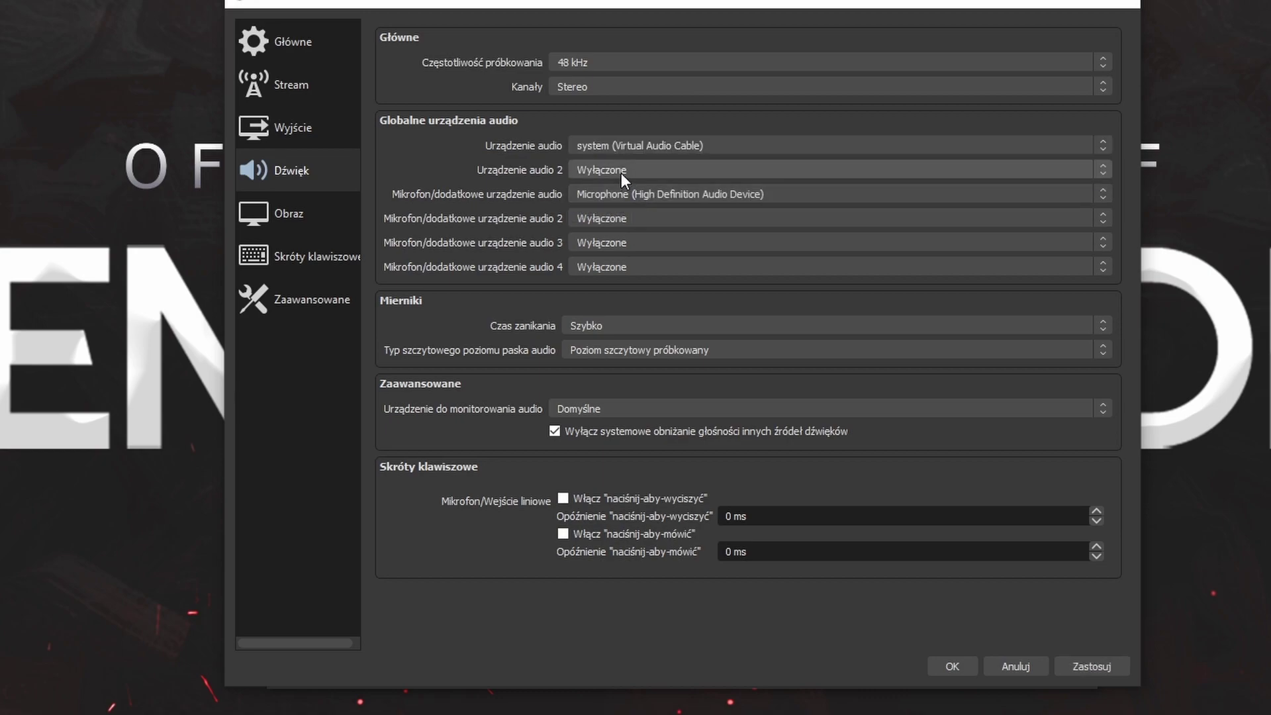
Step: Assign Line 1, Line 2 and Line 3 (Virtual Audio Cable) to microphone/auxiliary audio devices 2, 3 and 4 respectively
{"action": "left_click", "coordinate": [617, 220]}
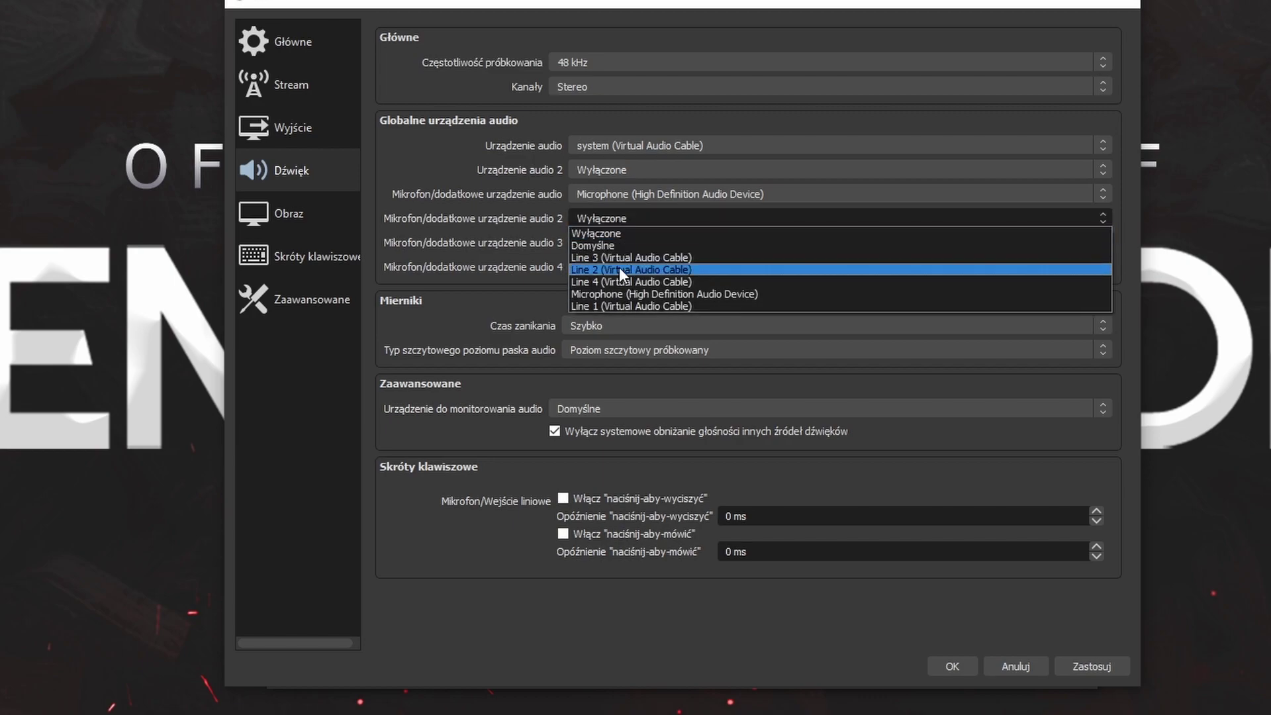
{"action": "left_click", "coordinate": [605, 303]}
{"action": "left_click", "coordinate": [606, 241]}
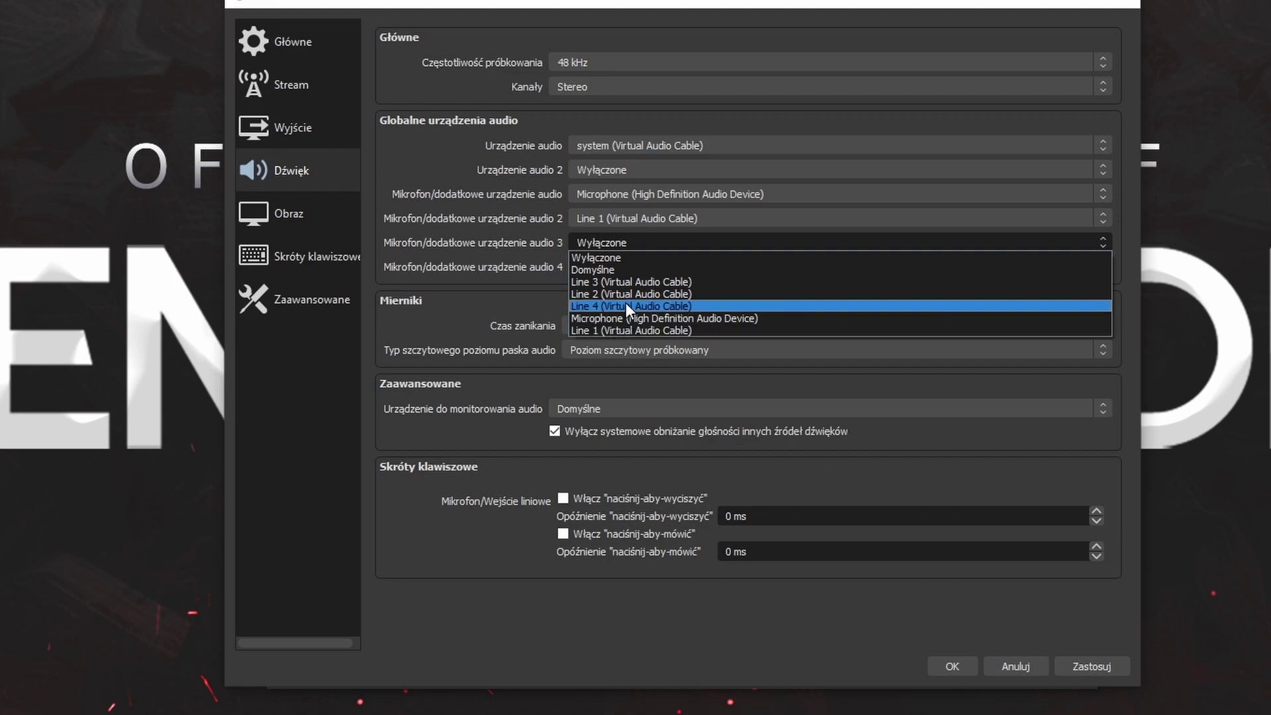
{"action": "left_click", "coordinate": [621, 294]}
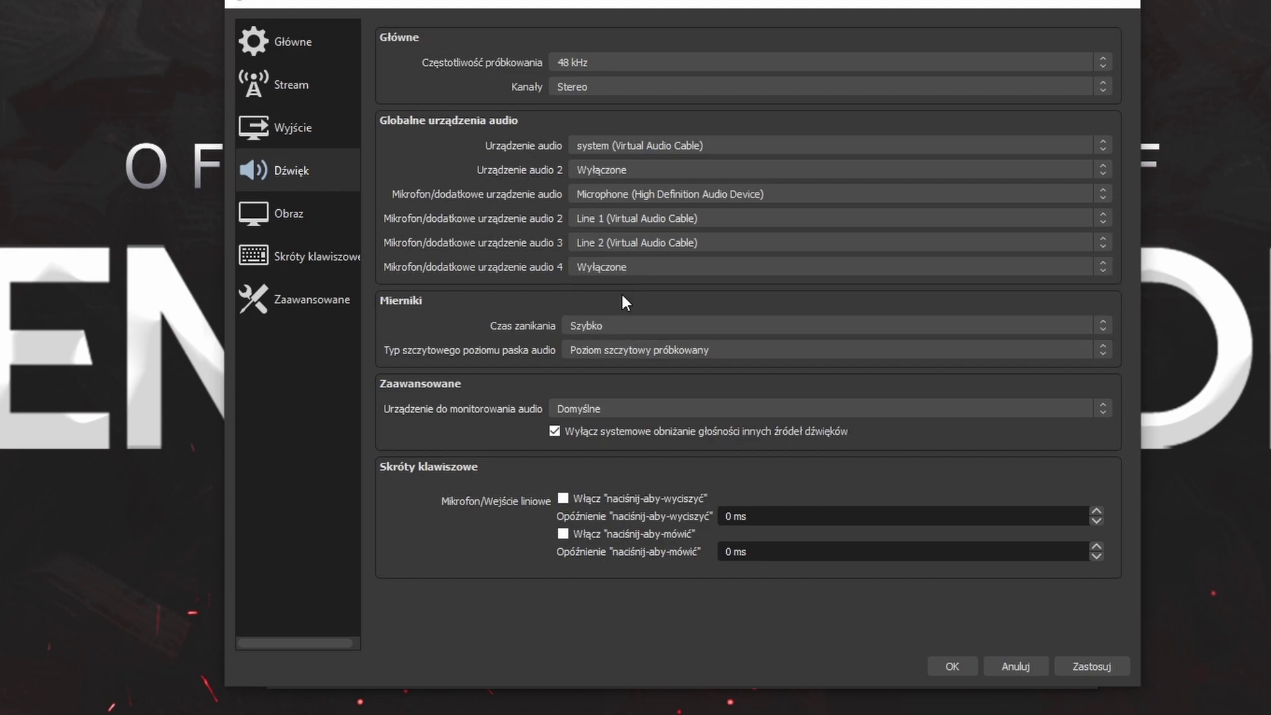
{"action": "left_click", "coordinate": [614, 267]}
{"action": "left_click", "coordinate": [619, 306]}
{"action": "left_click", "coordinate": [855, 167]}
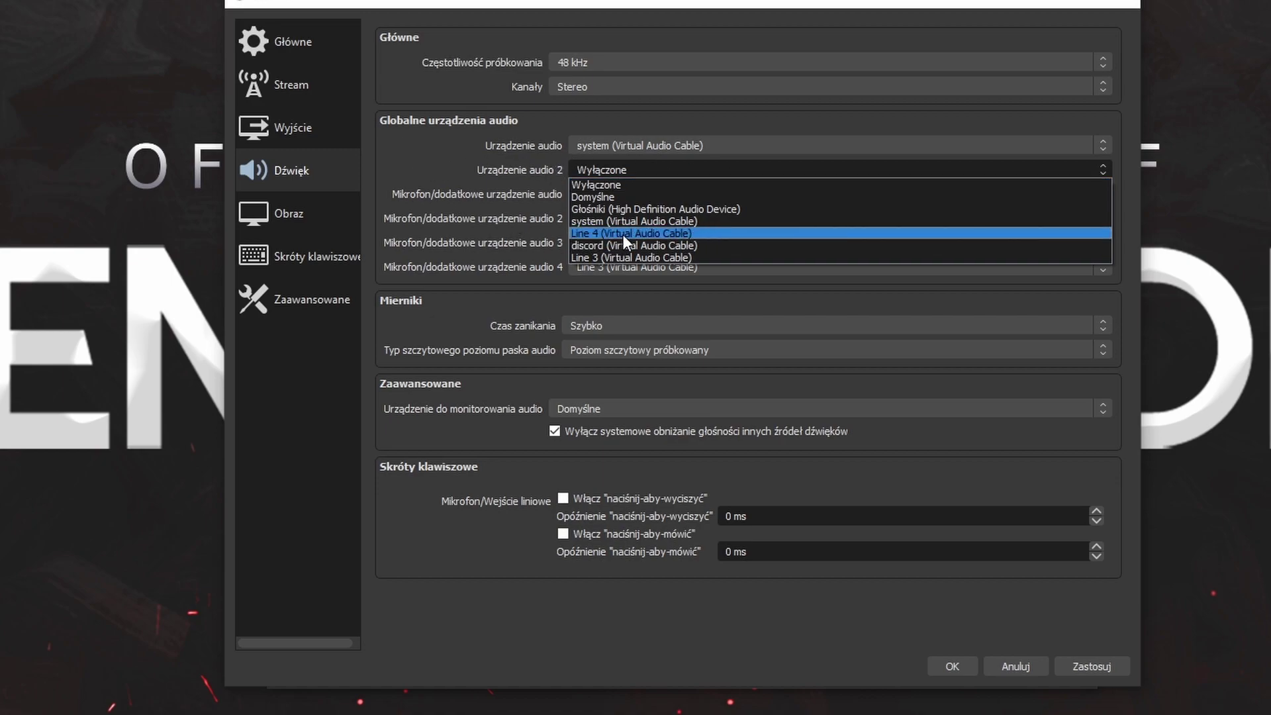
{"action": "left_click", "coordinate": [619, 149]}
{"action": "left_click", "coordinate": [619, 148]}
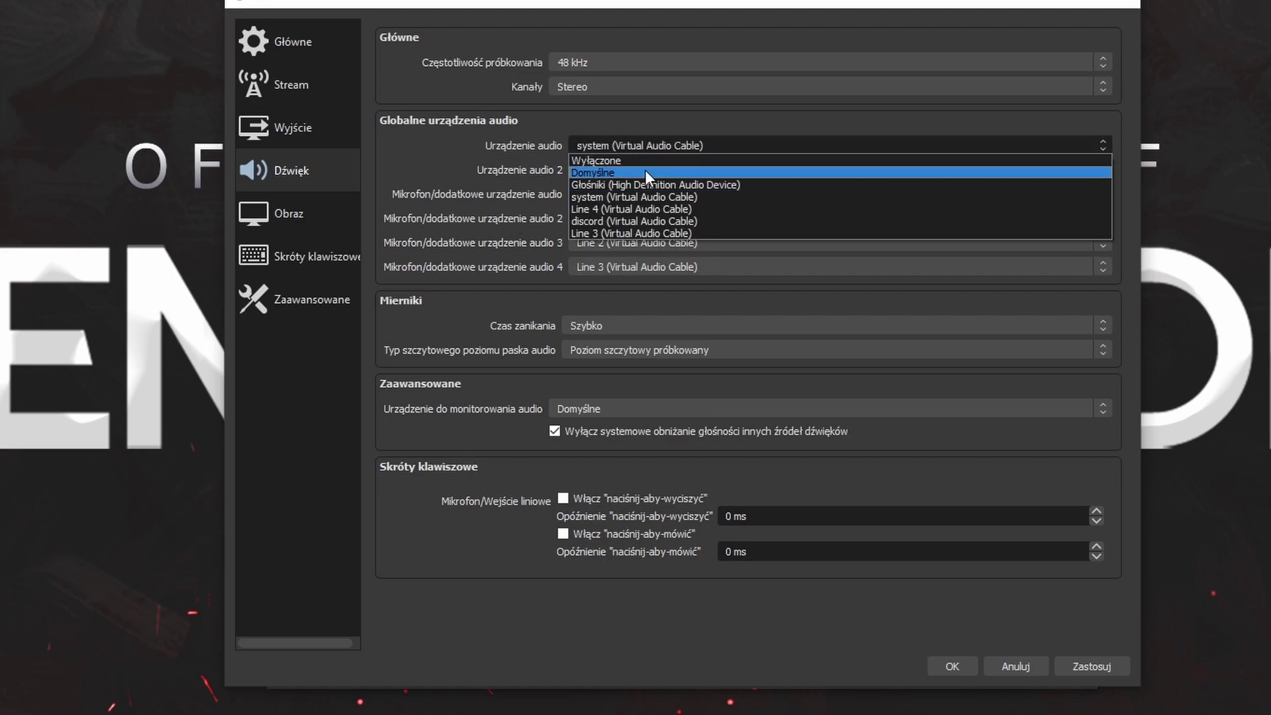
{"action": "left_click", "coordinate": [446, 171]}
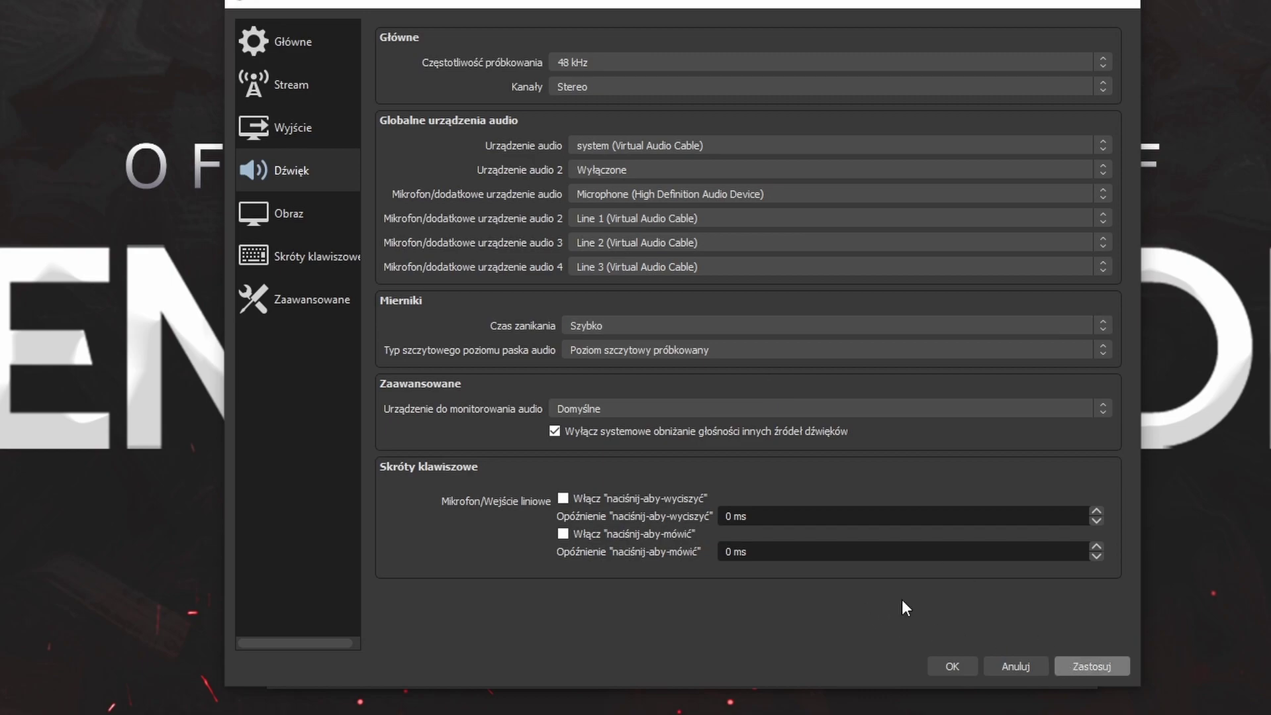
Step: Apply the audio device settings and close the OBS settings window
{"action": "left_click", "coordinate": [1109, 659]}
{"action": "left_click", "coordinate": [948, 665]}
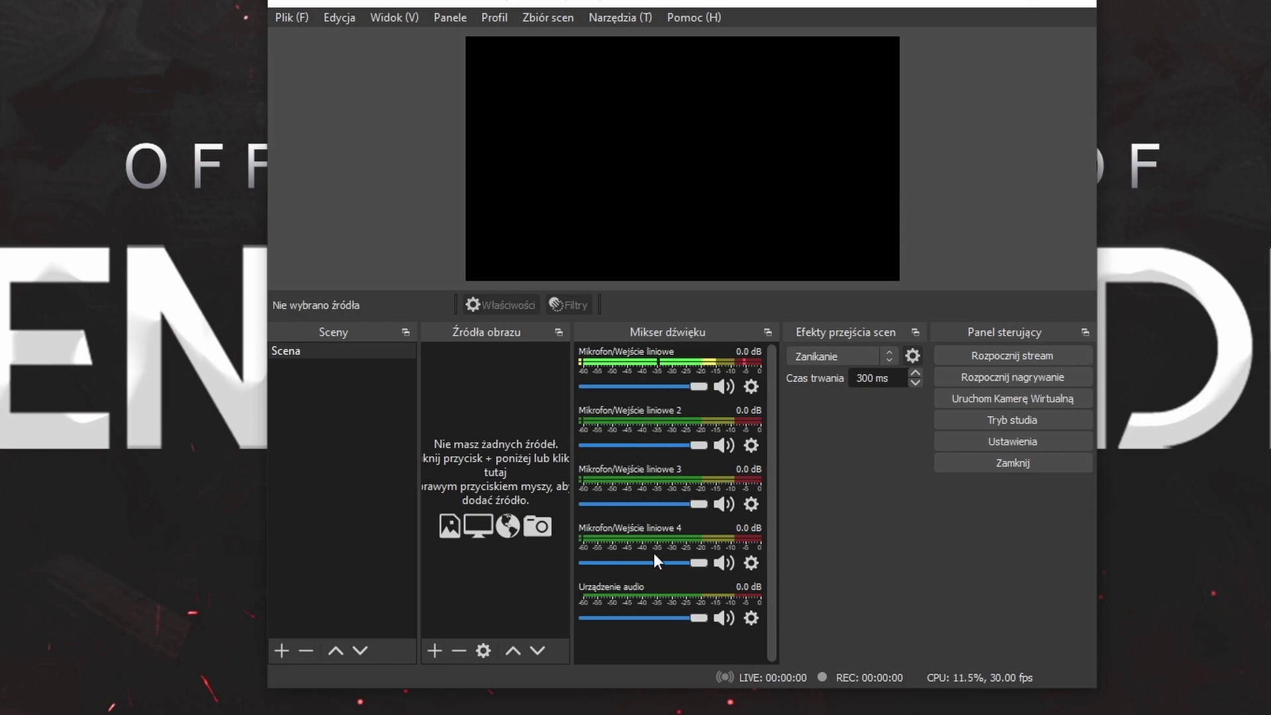
Step: Rename the "Urządzenie audio" source in the audio mixer to "system"
{"action": "right_click", "coordinate": [608, 596]}
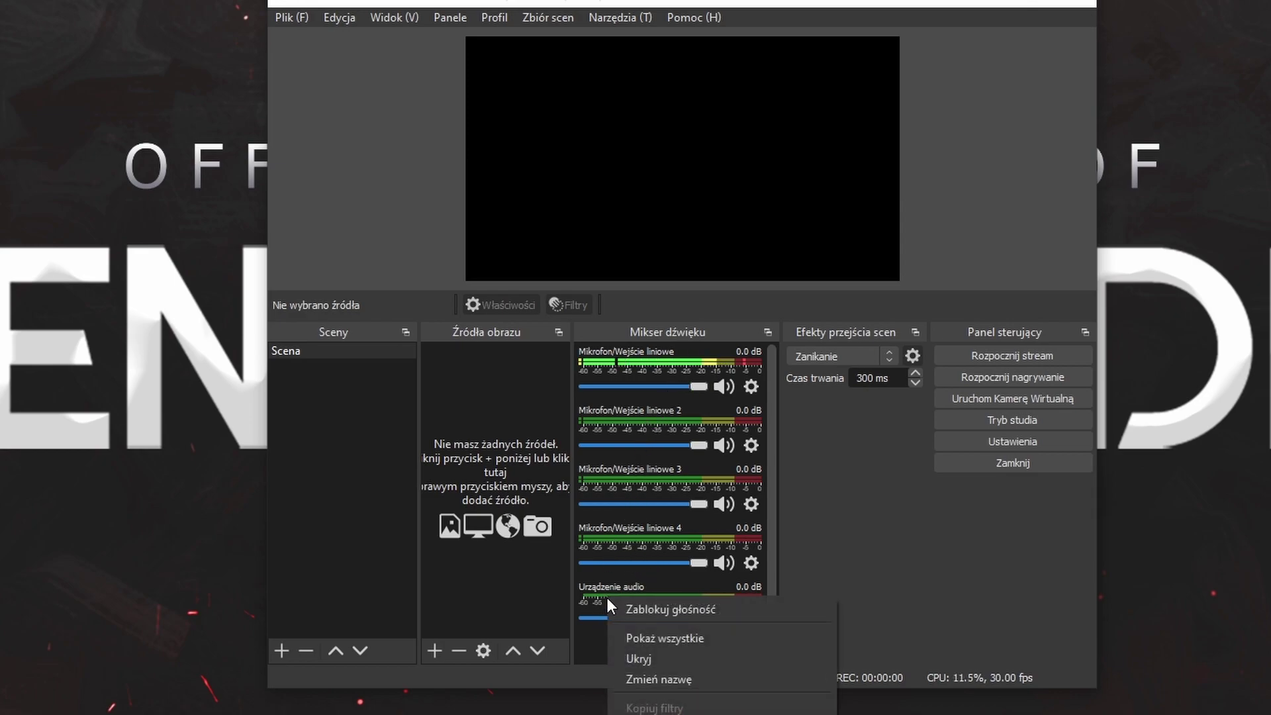
{"action": "left_click", "coordinate": [648, 680]}
{"action": "type", "text": "system"}
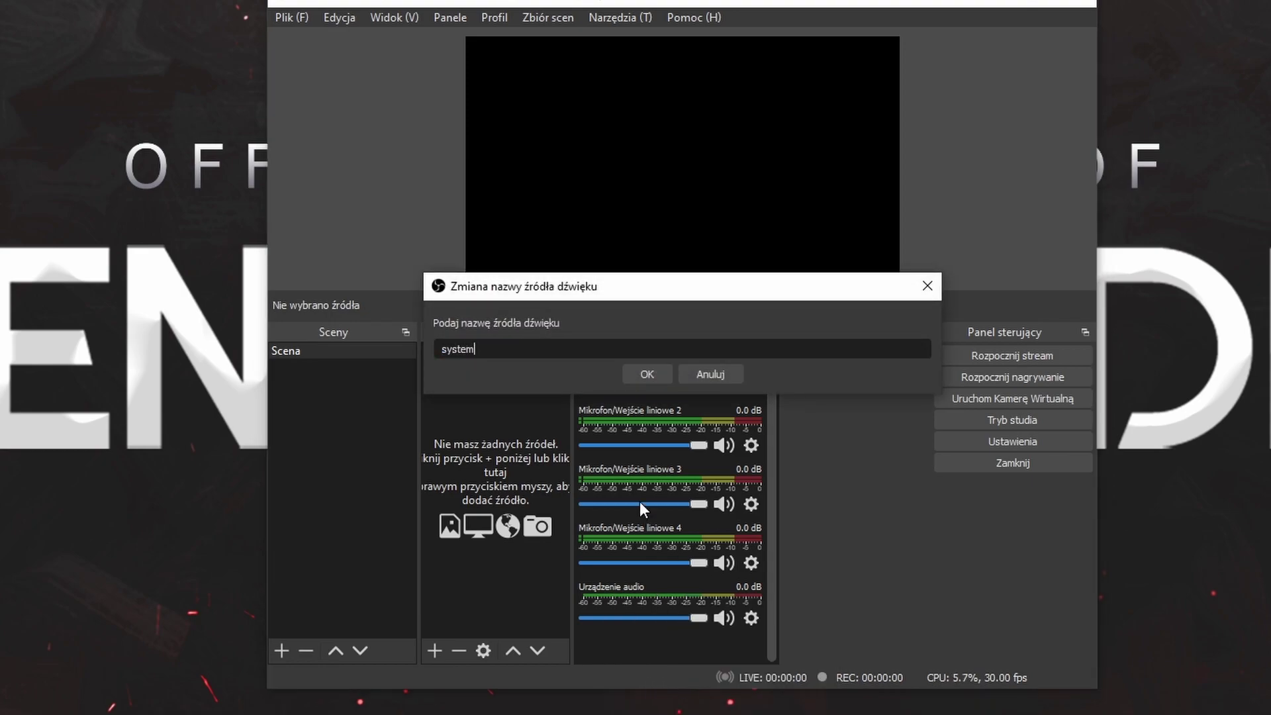
{"action": "left_click", "coordinate": [630, 379]}
Step: Rename the "Mikrofon/Wejście liniowe 2" source in the audio mixer to "discord"
{"action": "right_click", "coordinate": [596, 416]}
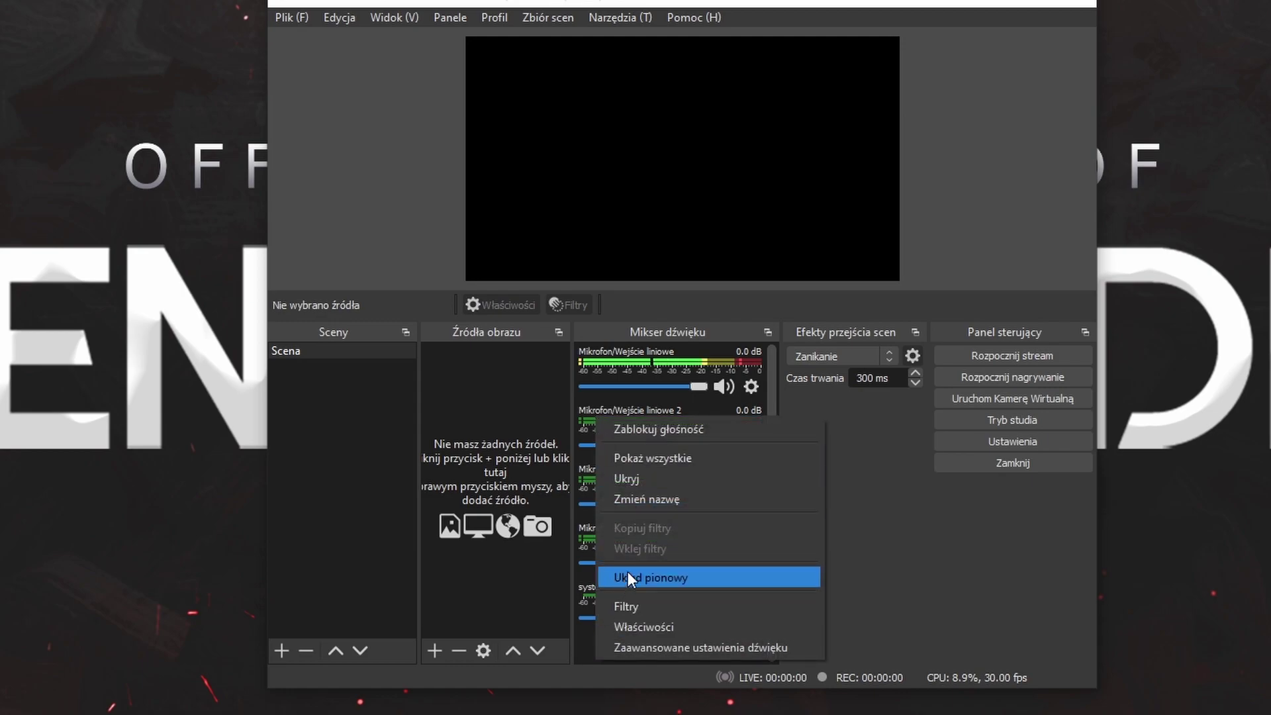
{"action": "left_click", "coordinate": [628, 503]}
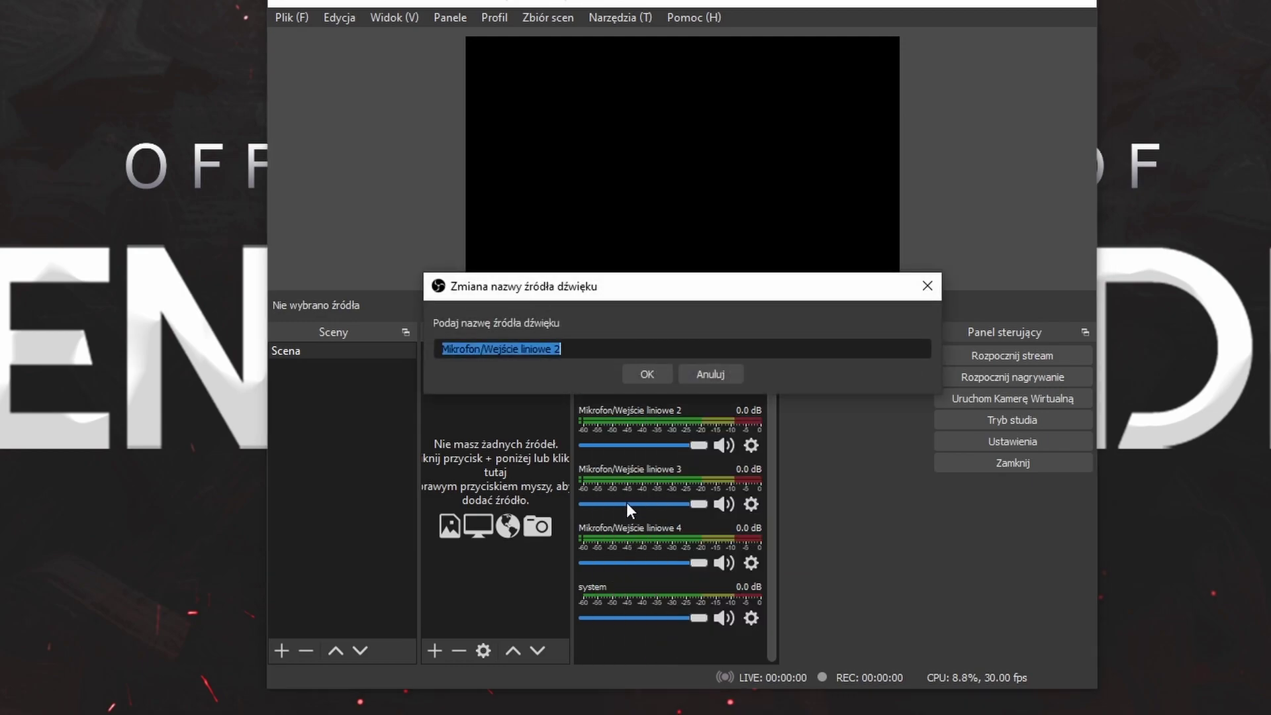
{"action": "type", "text": "discord"}
{"action": "key", "text": "Return"}
{"action": "right_click", "coordinate": [614, 476]}
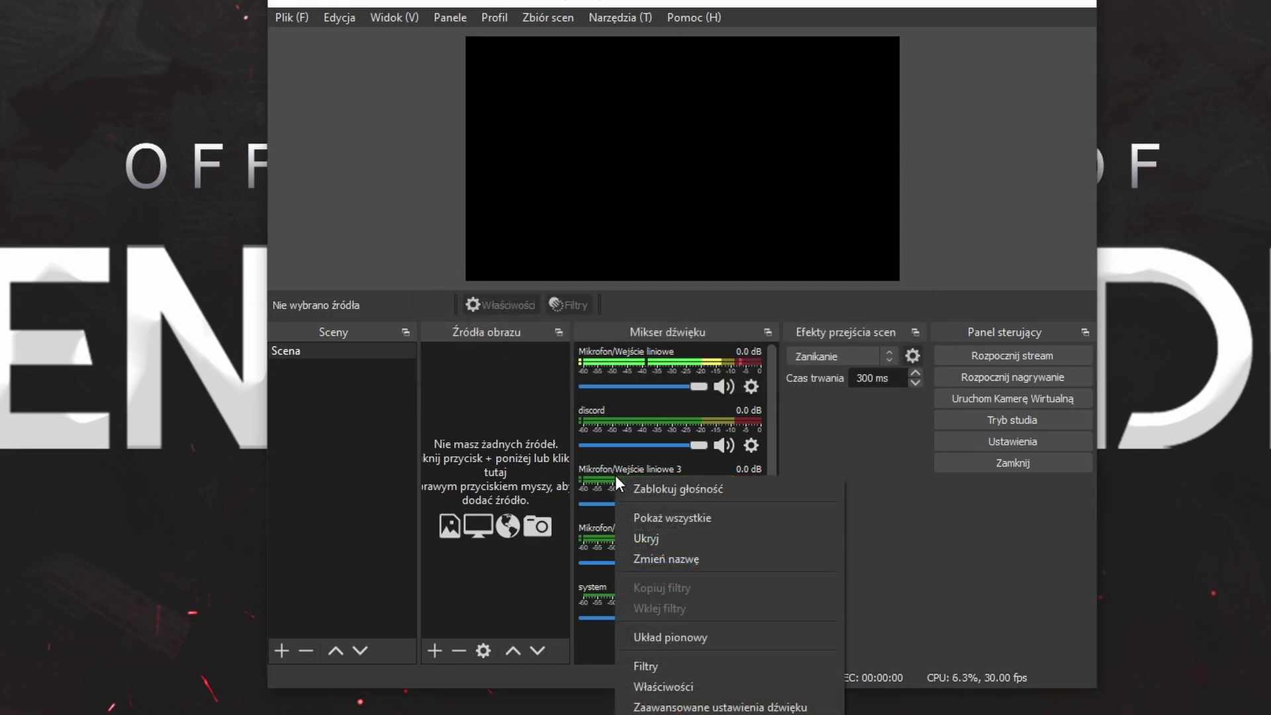
{"action": "left_click", "coordinate": [409, 451]}
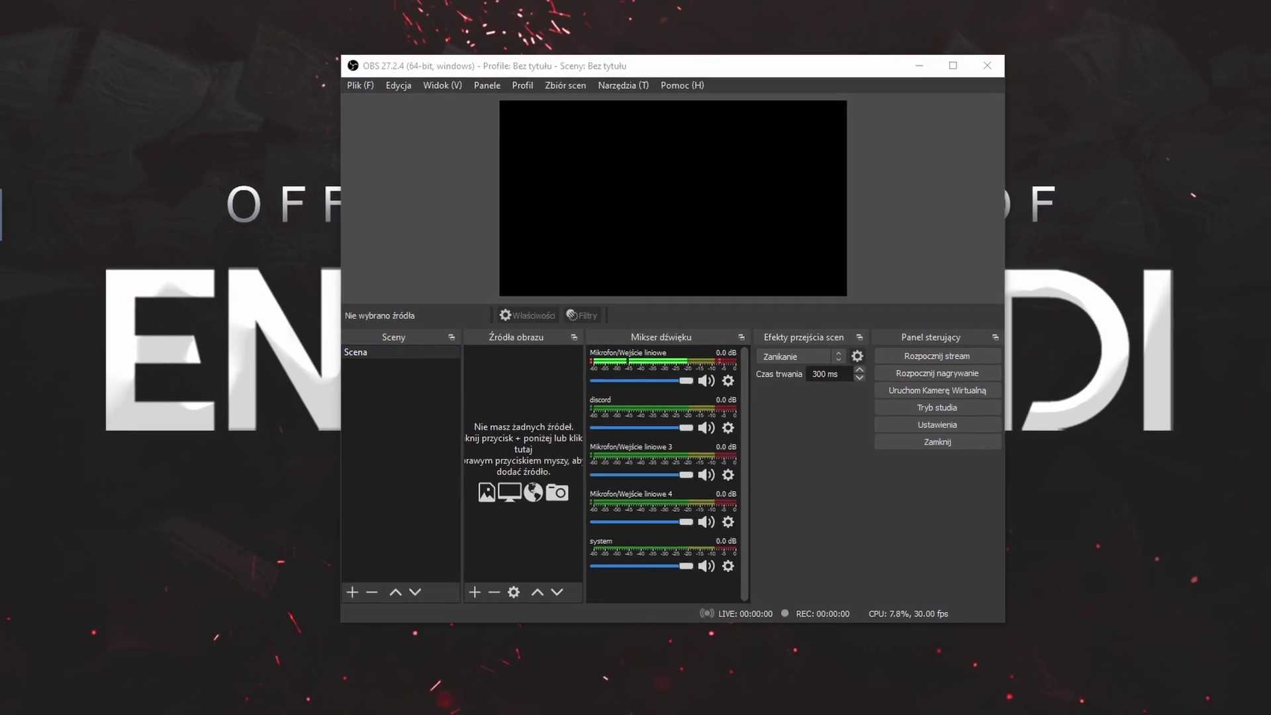
Step: In Discord's voice settings, set the input device to Microphone (High Definition Audio Device) and the output device to discord (Virtual Audio Cable)
{"action": "double_click", "coordinate": [37, 227]}
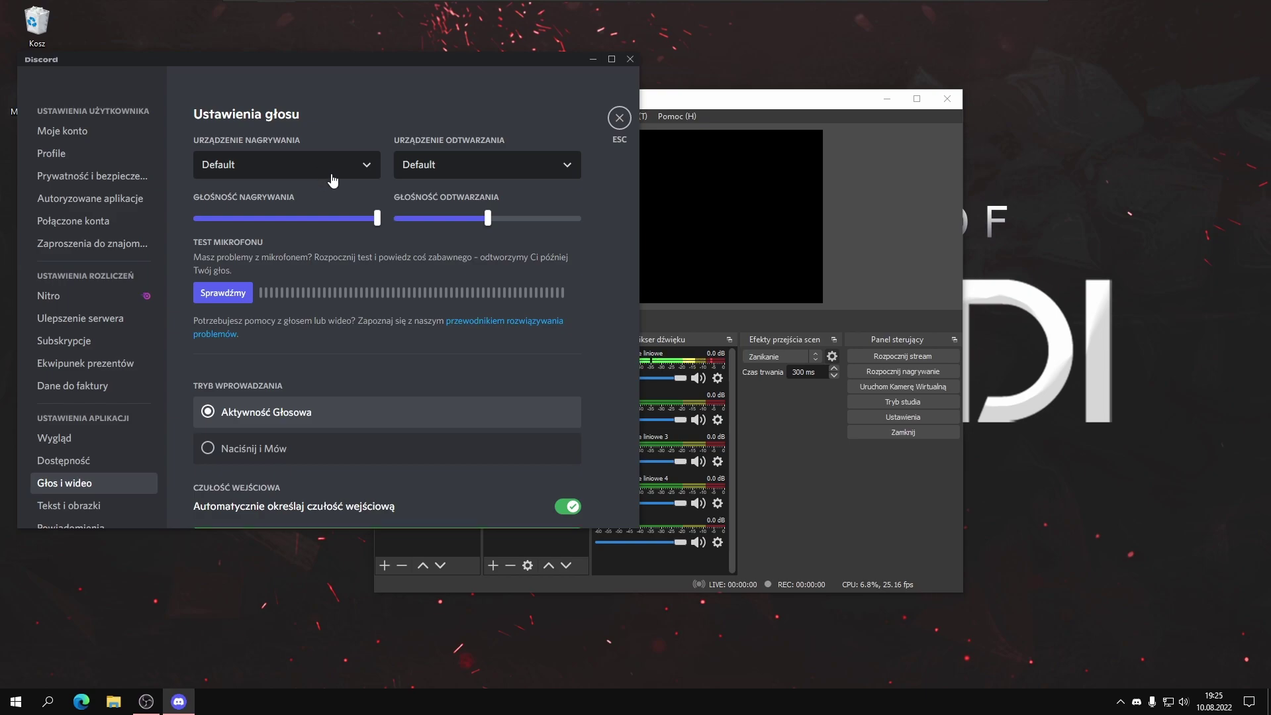
{"action": "left_click", "coordinate": [366, 171]}
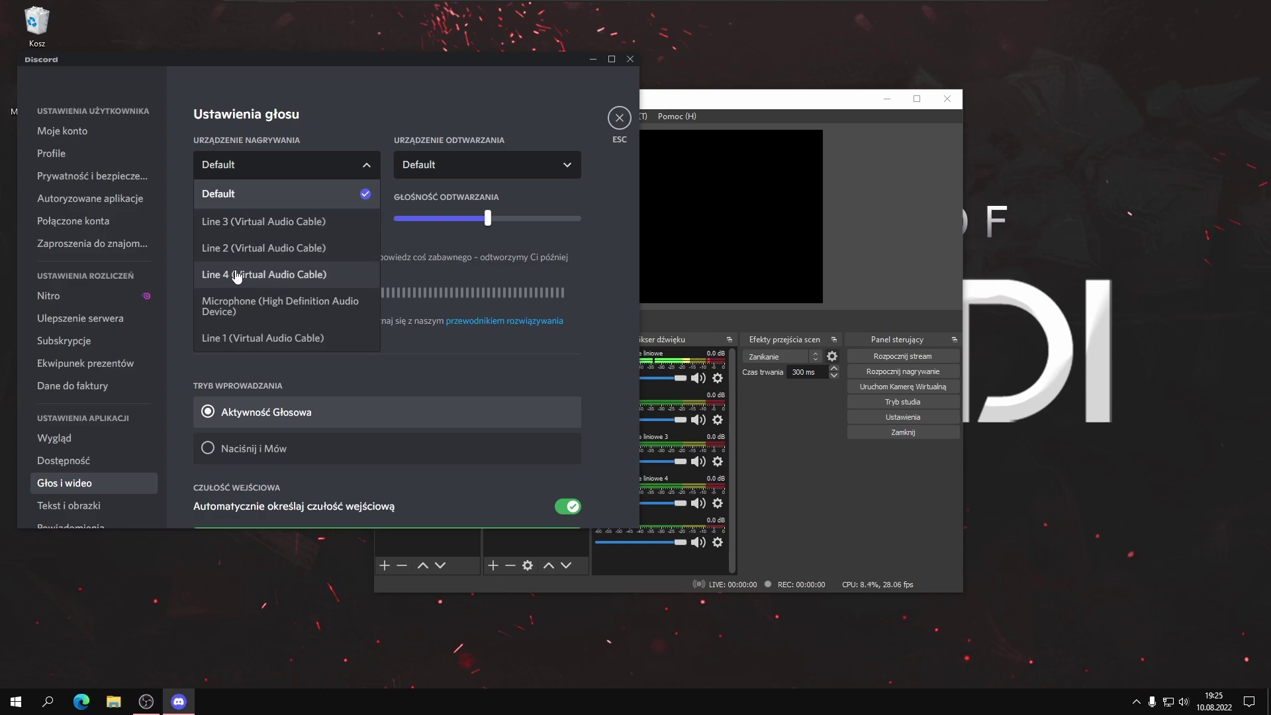
{"action": "left_click", "coordinate": [233, 305]}
{"action": "left_click", "coordinate": [424, 165]}
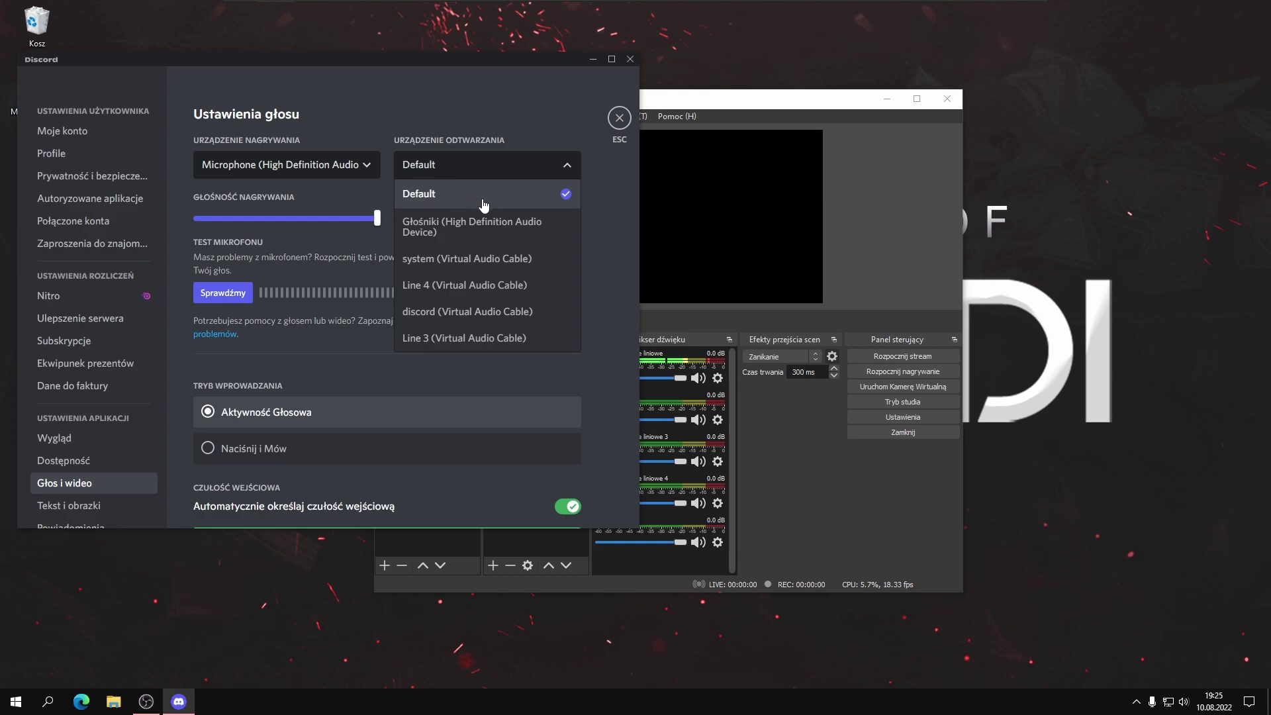
{"action": "left_click", "coordinate": [440, 312]}
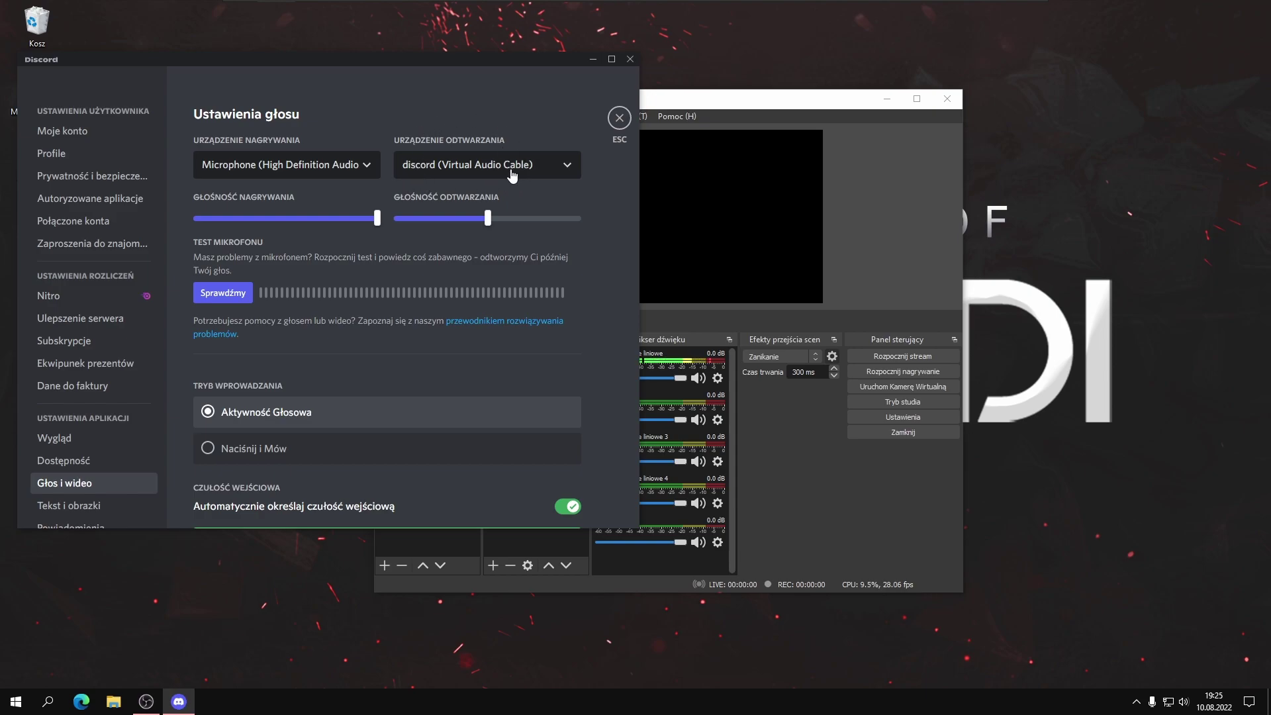
{"action": "scroll", "coordinate": [500, 188], "scroll_direction": "down", "scroll_amount": 6}
{"action": "scroll", "coordinate": [498, 189], "scroll_direction": "up", "scroll_amount": 6}
{"action": "left_click", "coordinate": [630, 60]}
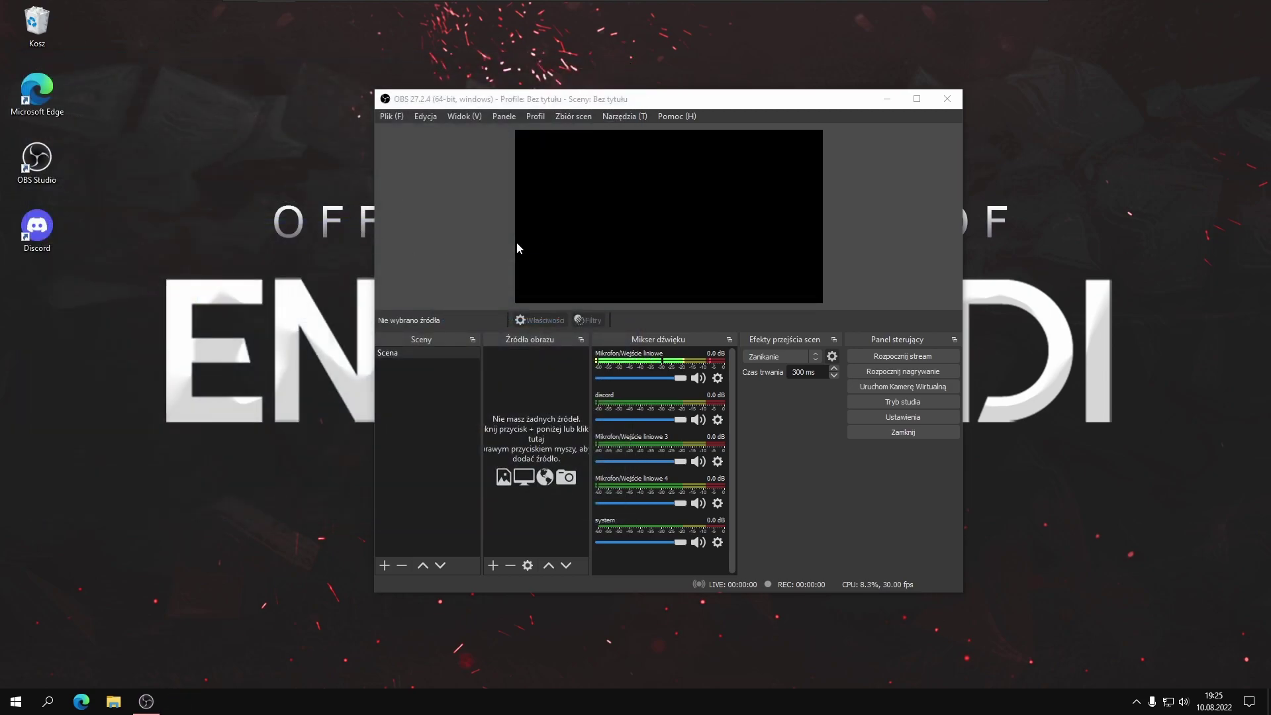
Step: In the Windows sound settings, enable listening to the Line 1 recording device, played through Głośniki (High Definition Audio Device)
{"action": "right_click", "coordinate": [1176, 708]}
{"action": "key", "text": "Escape"}
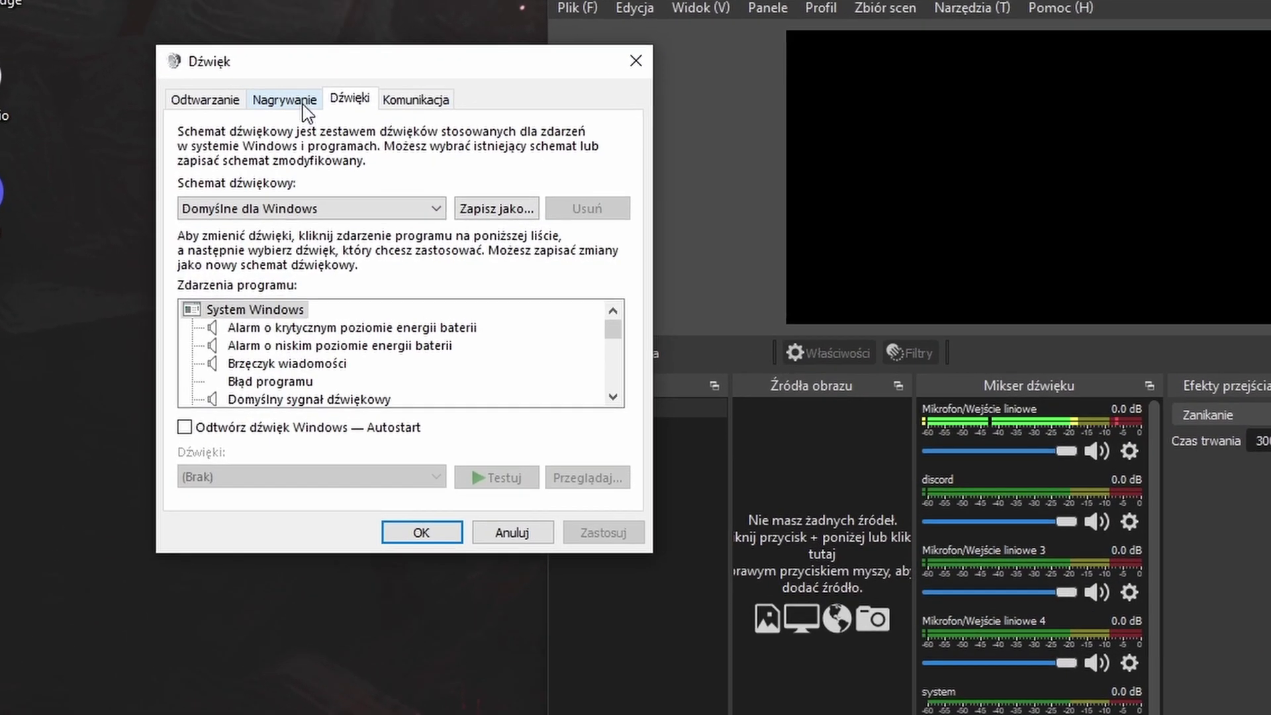
{"action": "left_click", "coordinate": [221, 171]}
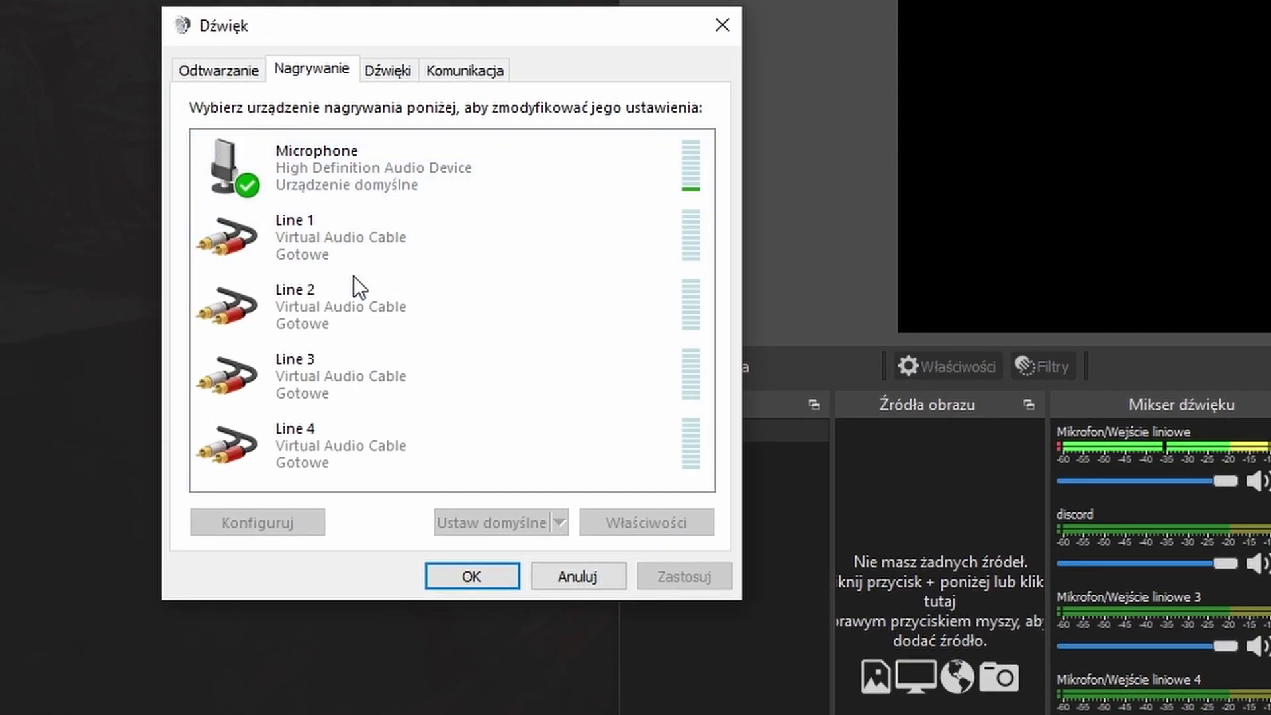
{"action": "left_click", "coordinate": [296, 244]}
{"action": "right_click", "coordinate": [296, 245]}
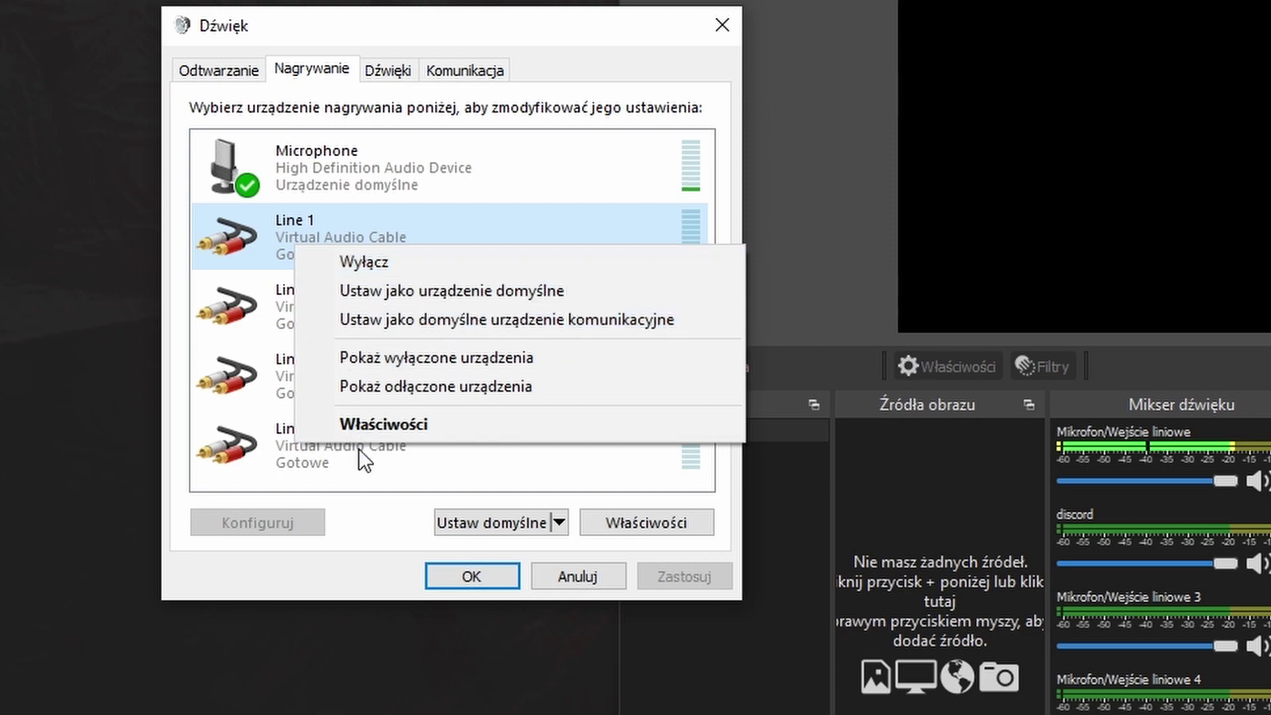
{"action": "left_click", "coordinate": [375, 422]}
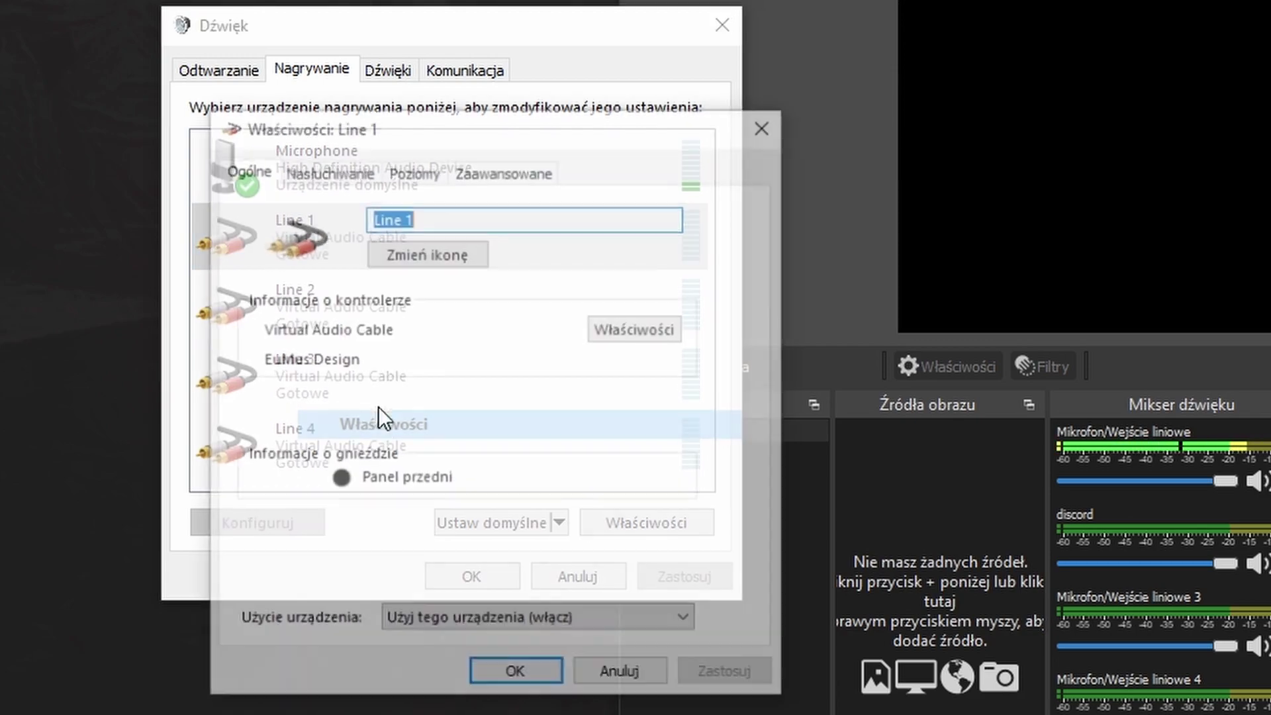
{"action": "left_click", "coordinate": [343, 169]}
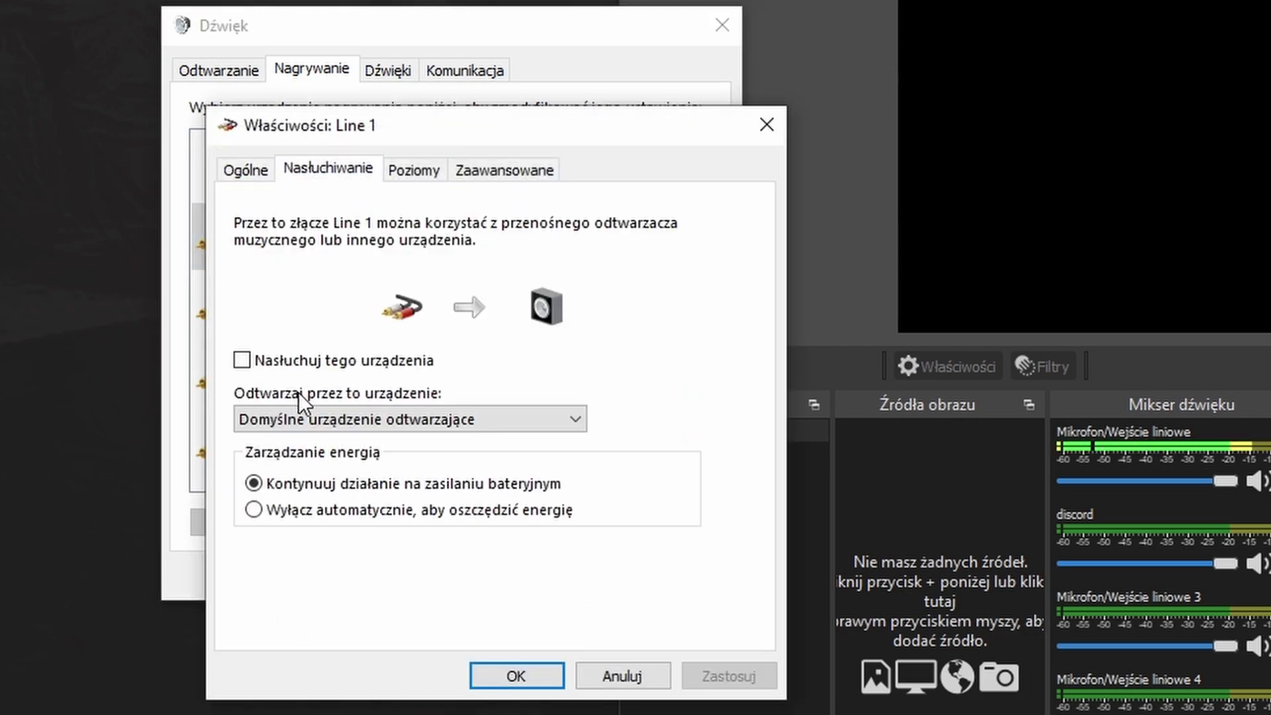
{"action": "left_click", "coordinate": [242, 360]}
{"action": "left_click", "coordinate": [267, 416]}
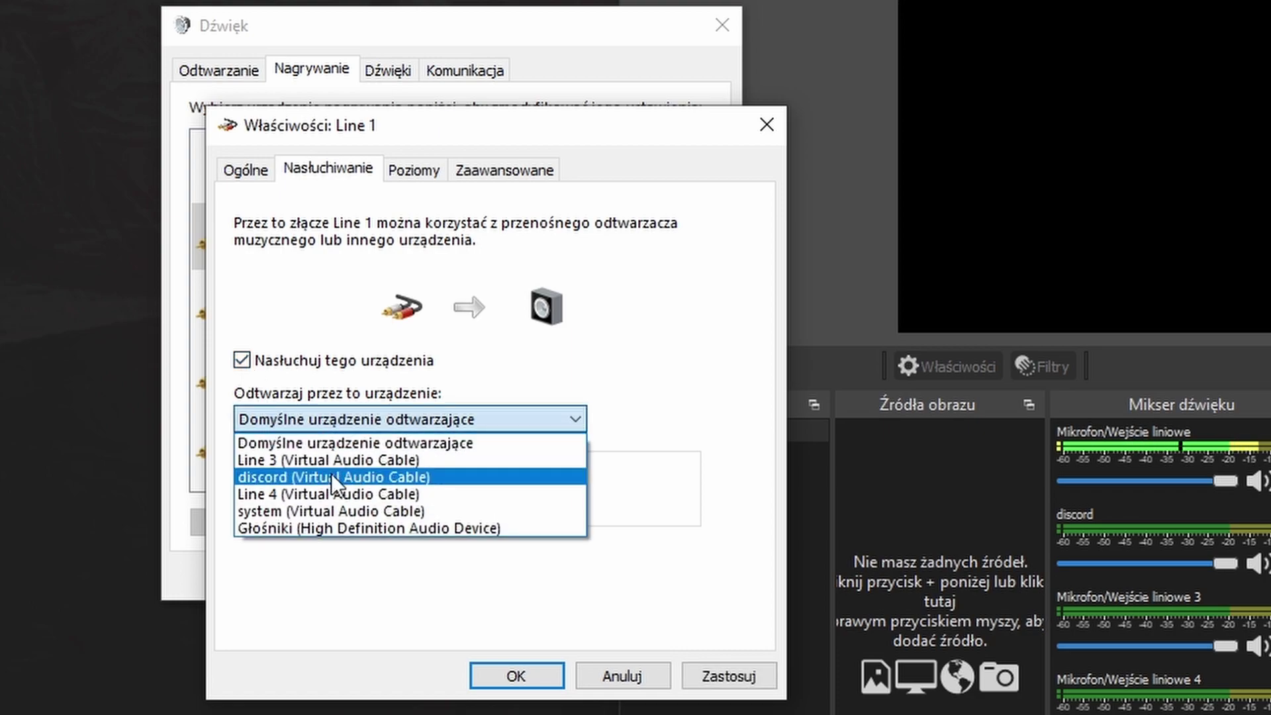
{"action": "left_click", "coordinate": [323, 530]}
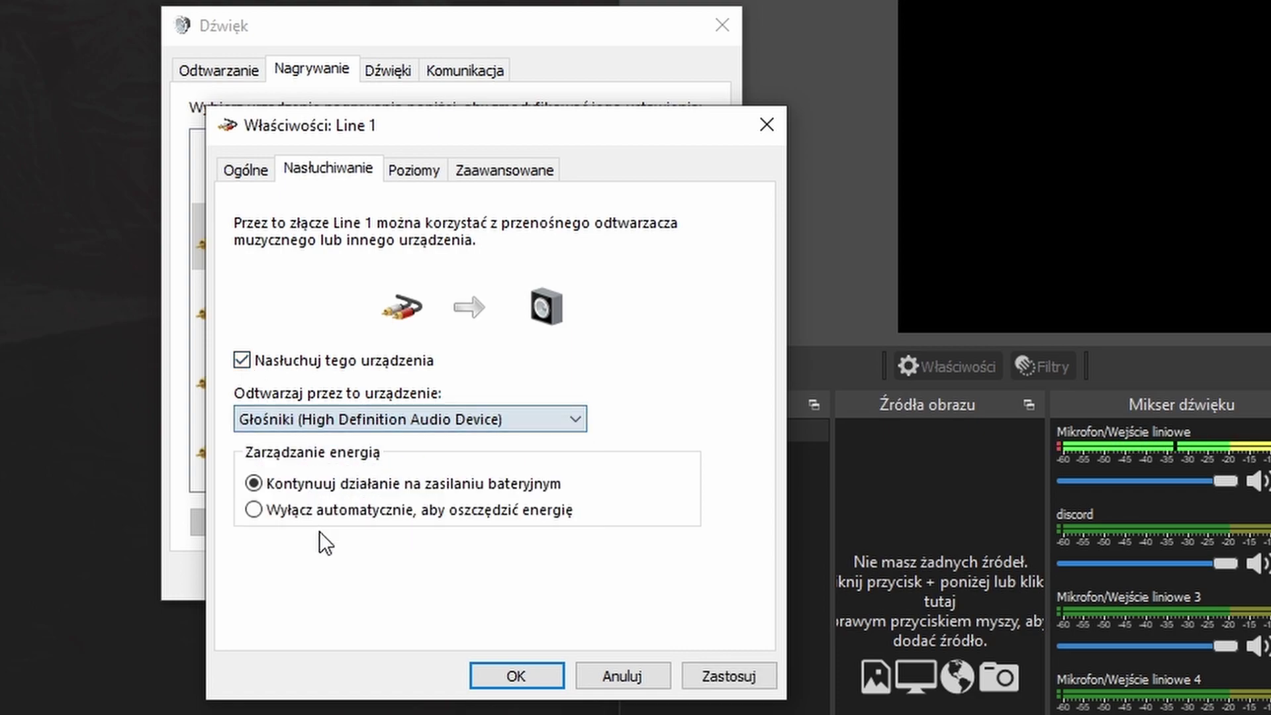
{"action": "left_click", "coordinate": [725, 673]}
{"action": "left_click", "coordinate": [471, 679]}
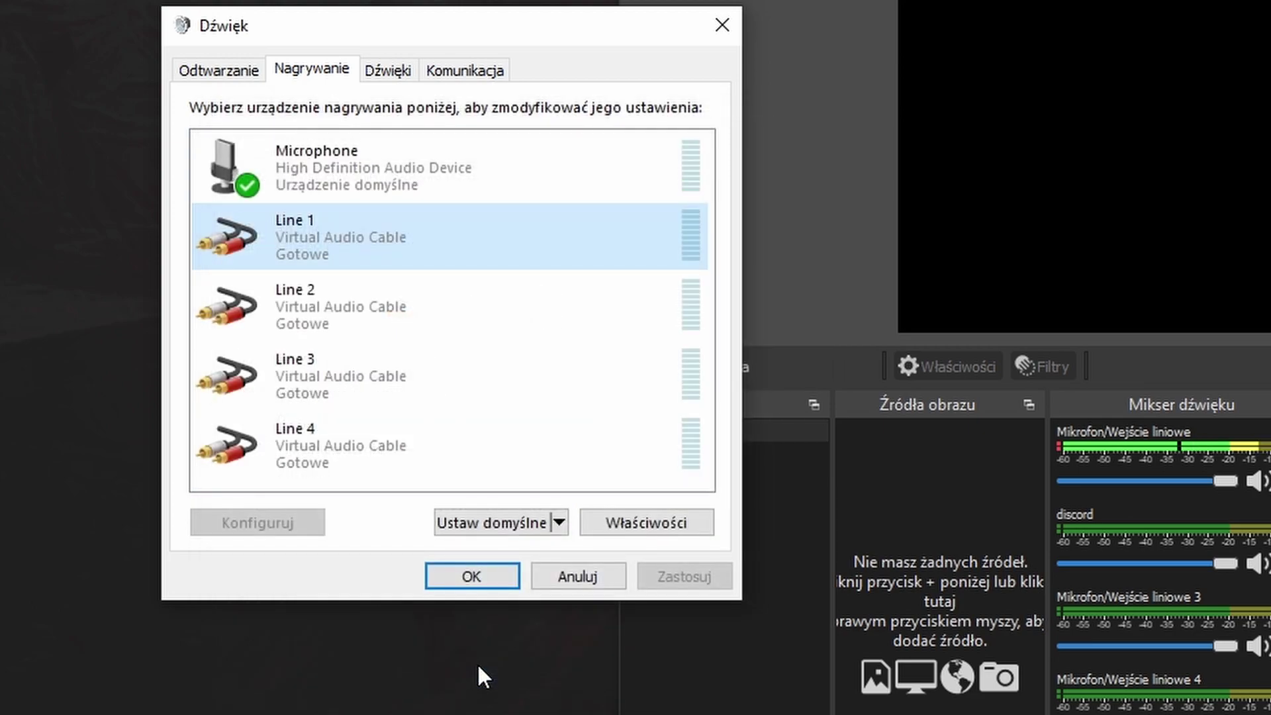
Step: Enable listening to the Line 2 recording device and play it through Głośniki (High Definition Audio Device)
{"action": "left_click", "coordinate": [219, 72]}
{"action": "left_click", "coordinate": [283, 174]}
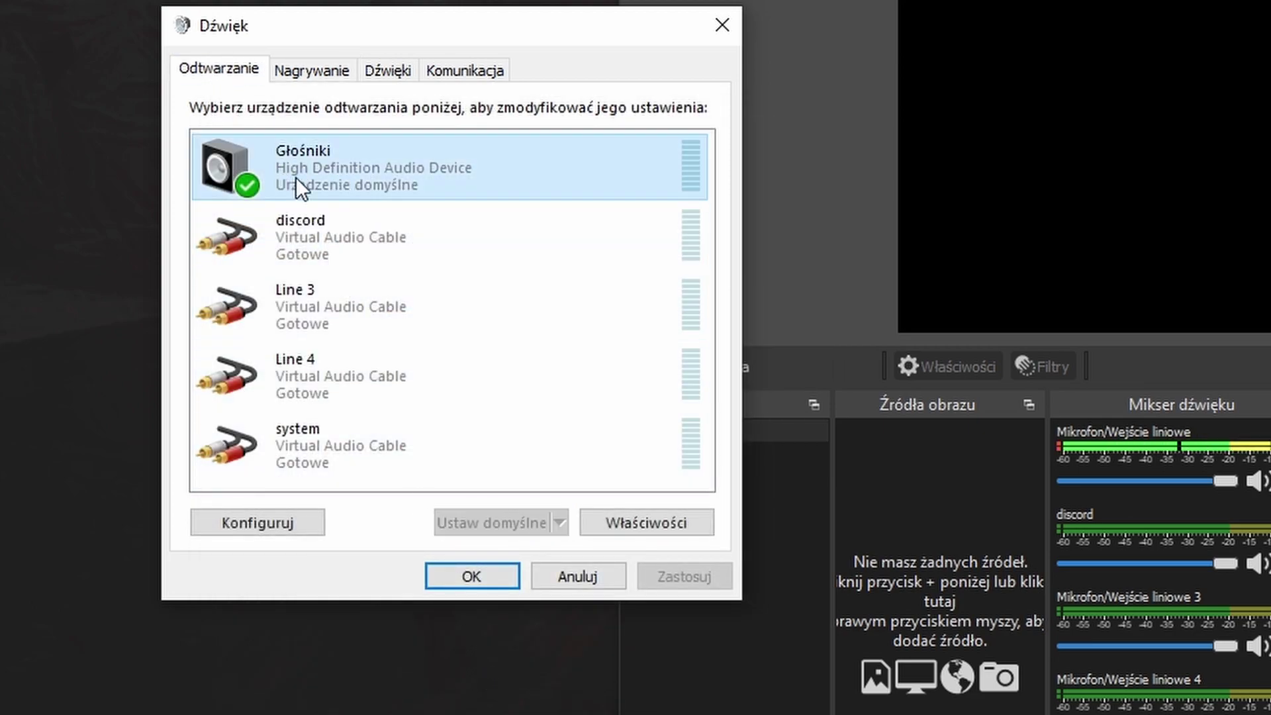
{"action": "left_click", "coordinate": [292, 73]}
{"action": "double_click", "coordinate": [311, 319]}
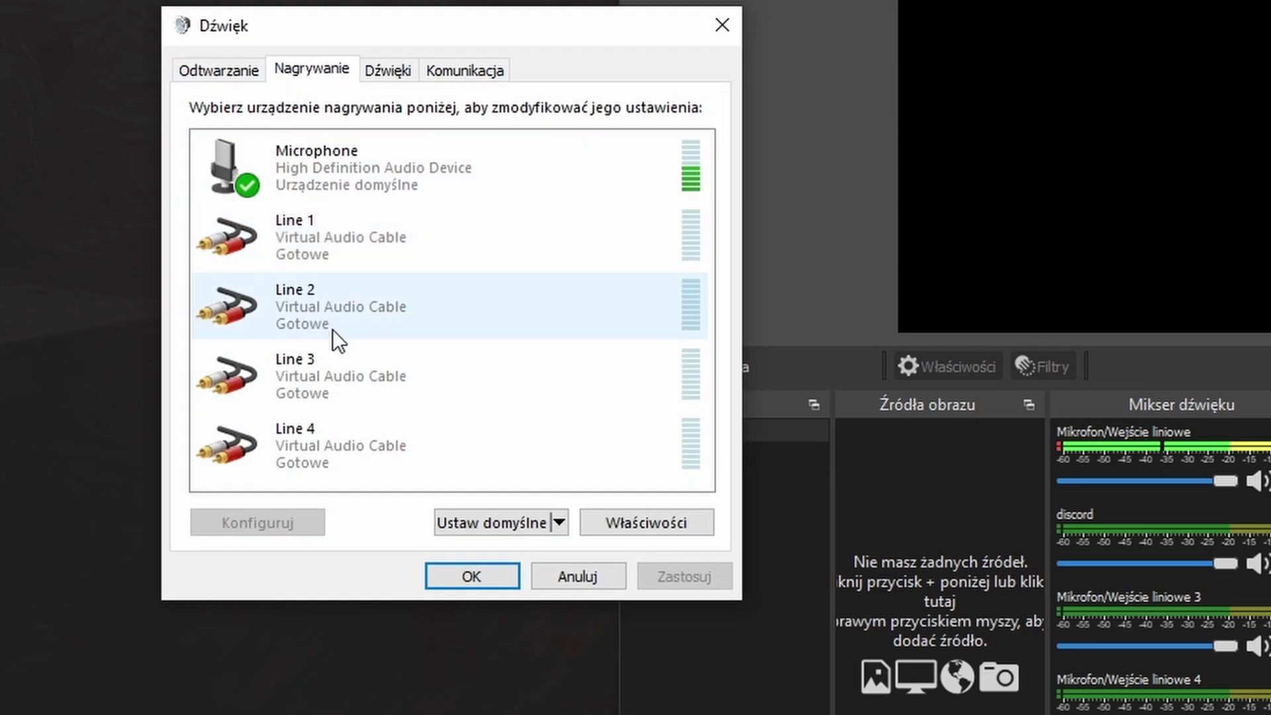
{"action": "left_click", "coordinate": [329, 169]}
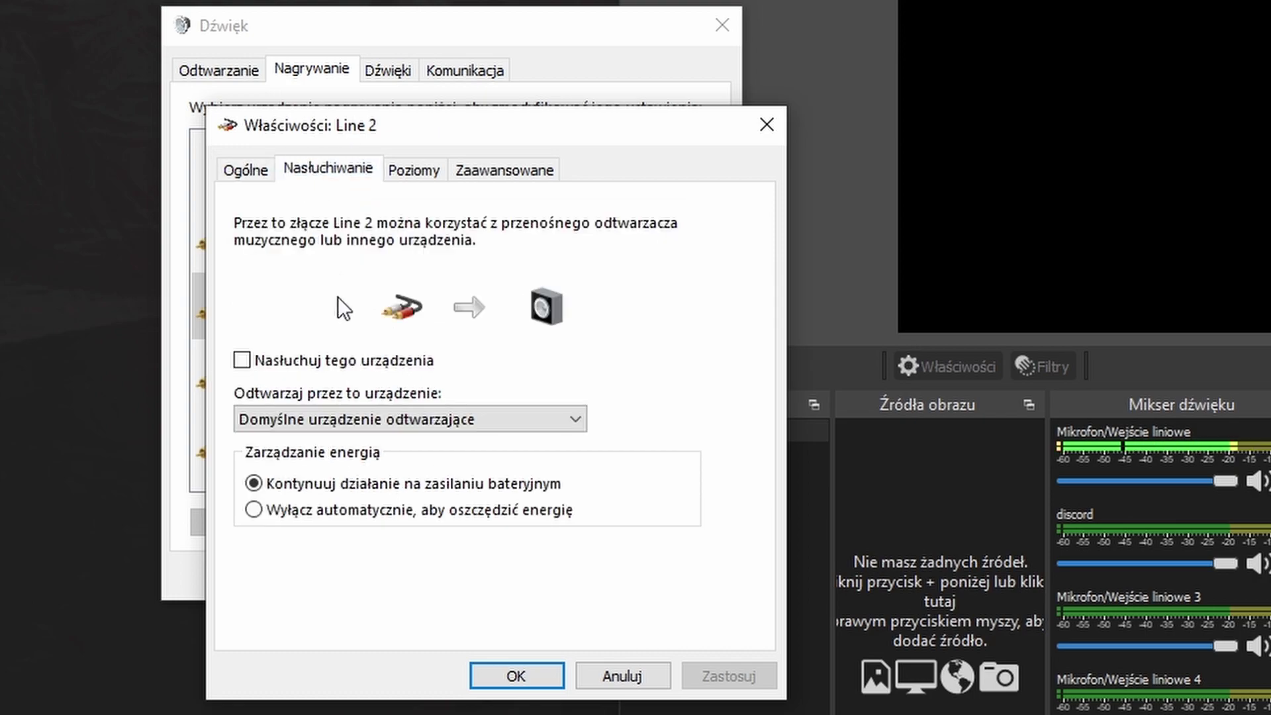
{"action": "left_click", "coordinate": [281, 365]}
{"action": "left_click", "coordinate": [273, 419]}
{"action": "left_click", "coordinate": [307, 523]}
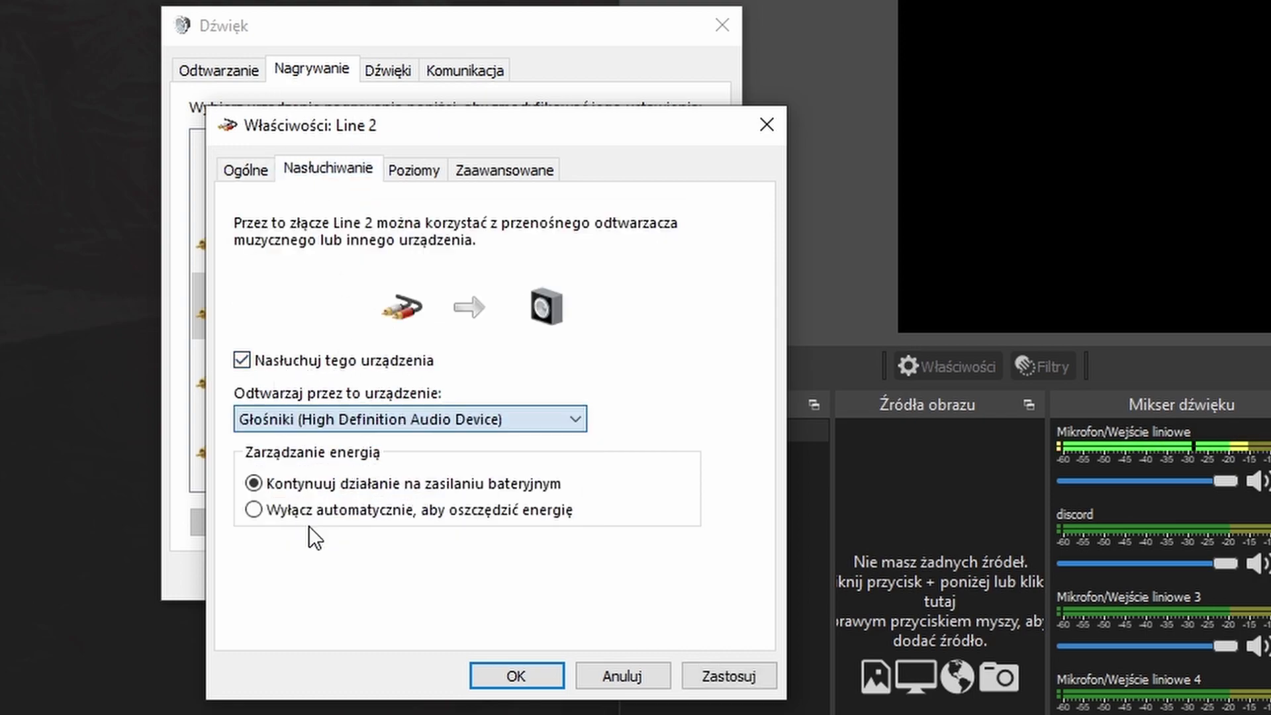
{"action": "left_click", "coordinate": [688, 670]}
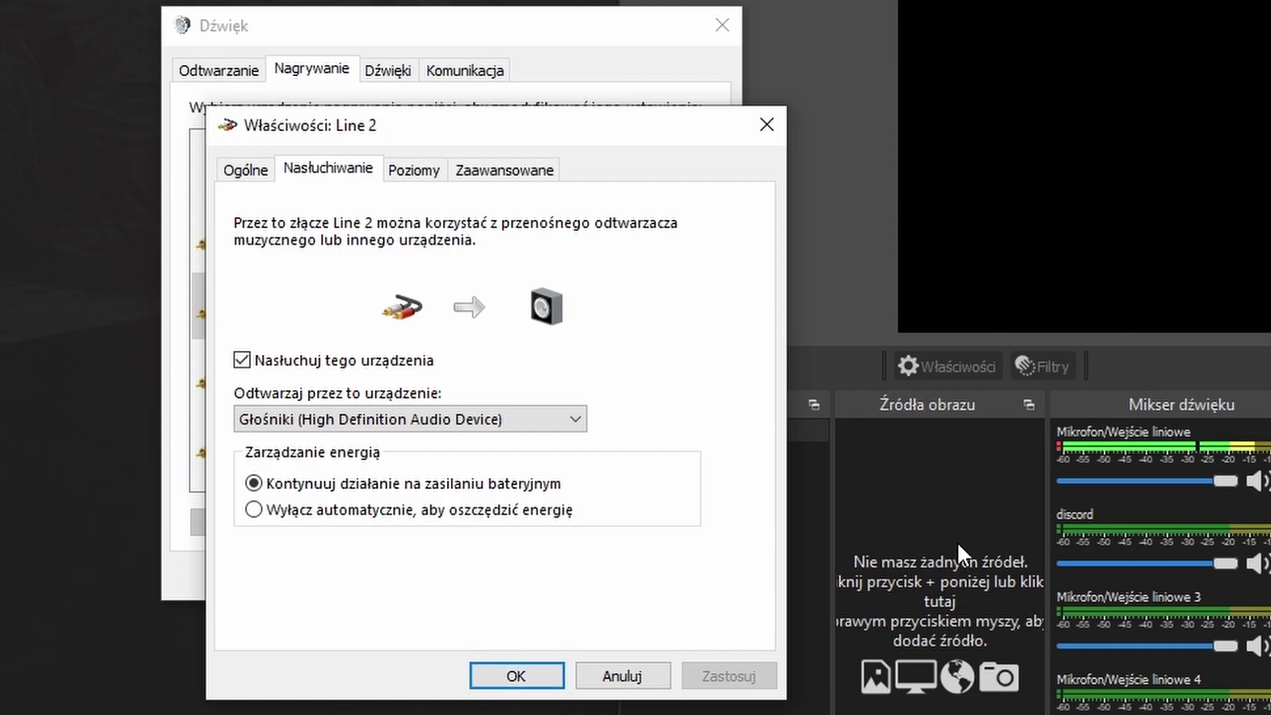
{"action": "left_click", "coordinate": [516, 676]}
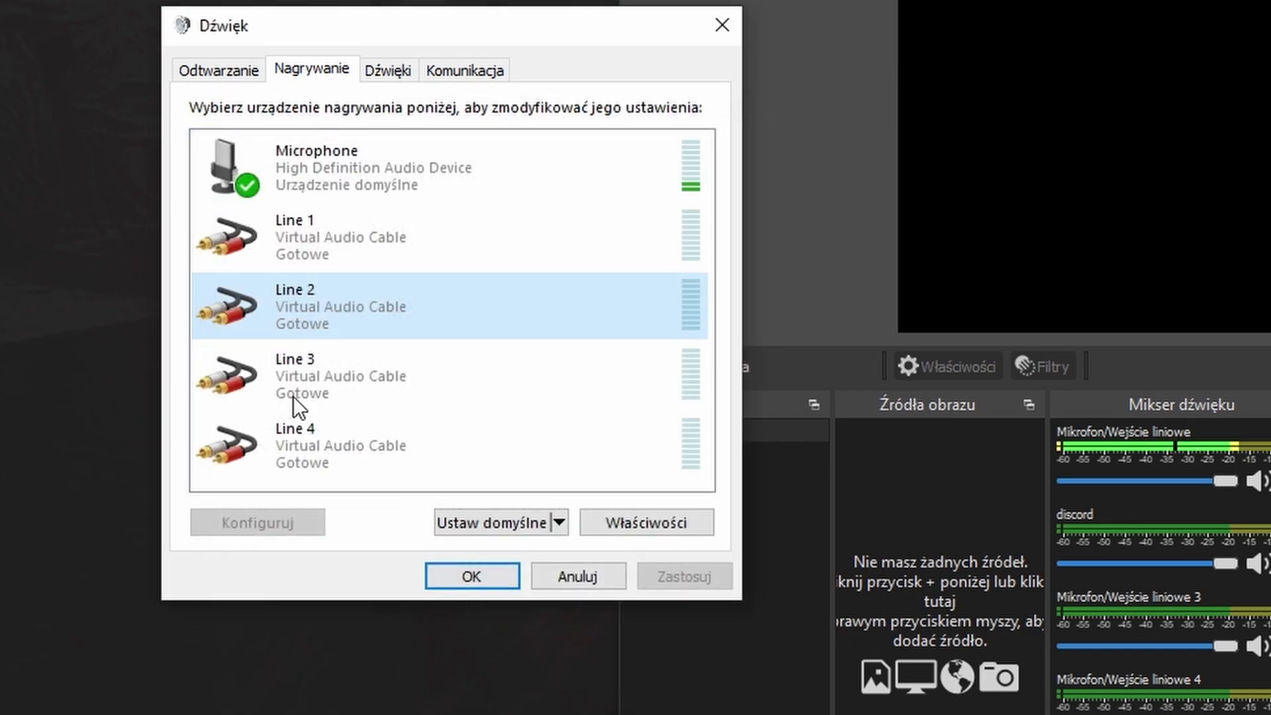
Step: Enable listening to the Line 3 recording device and play it through Głośniki (High Definition Audio Device)
{"action": "double_click", "coordinate": [306, 383]}
{"action": "left_click", "coordinate": [394, 169]}
{"action": "left_click", "coordinate": [341, 171]}
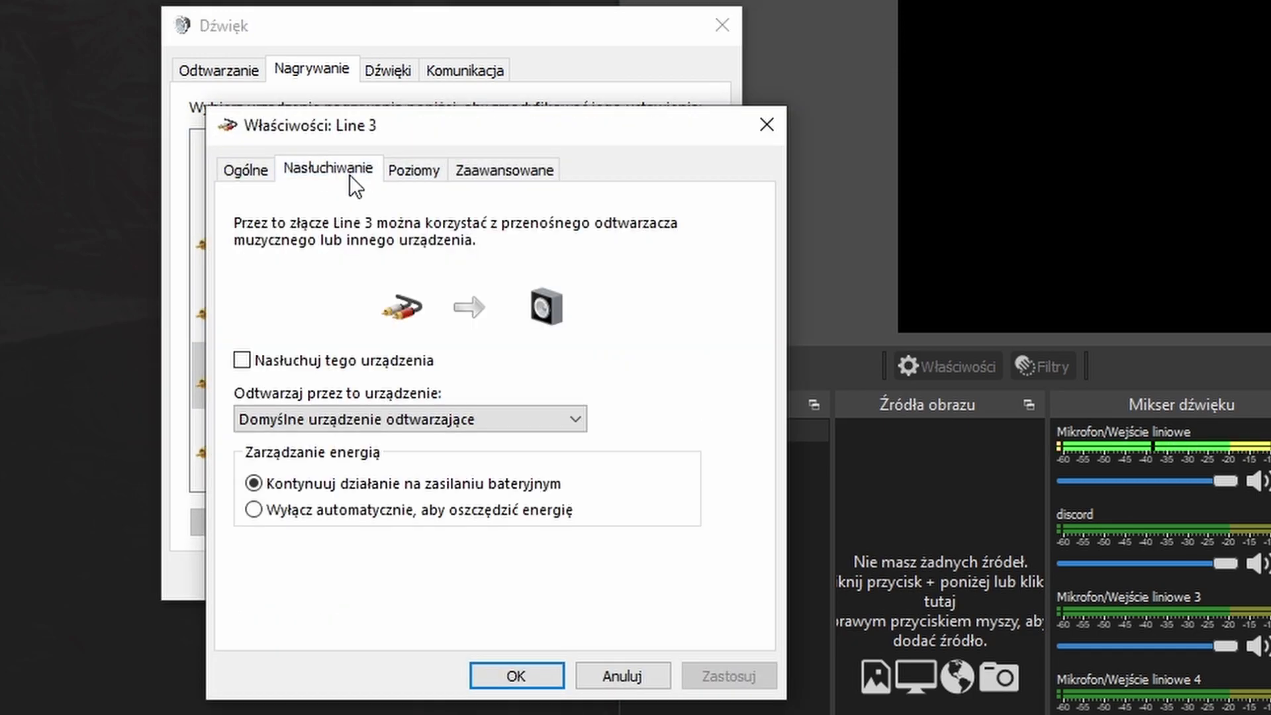
{"action": "left_click", "coordinate": [242, 360]}
{"action": "left_click", "coordinate": [279, 423]}
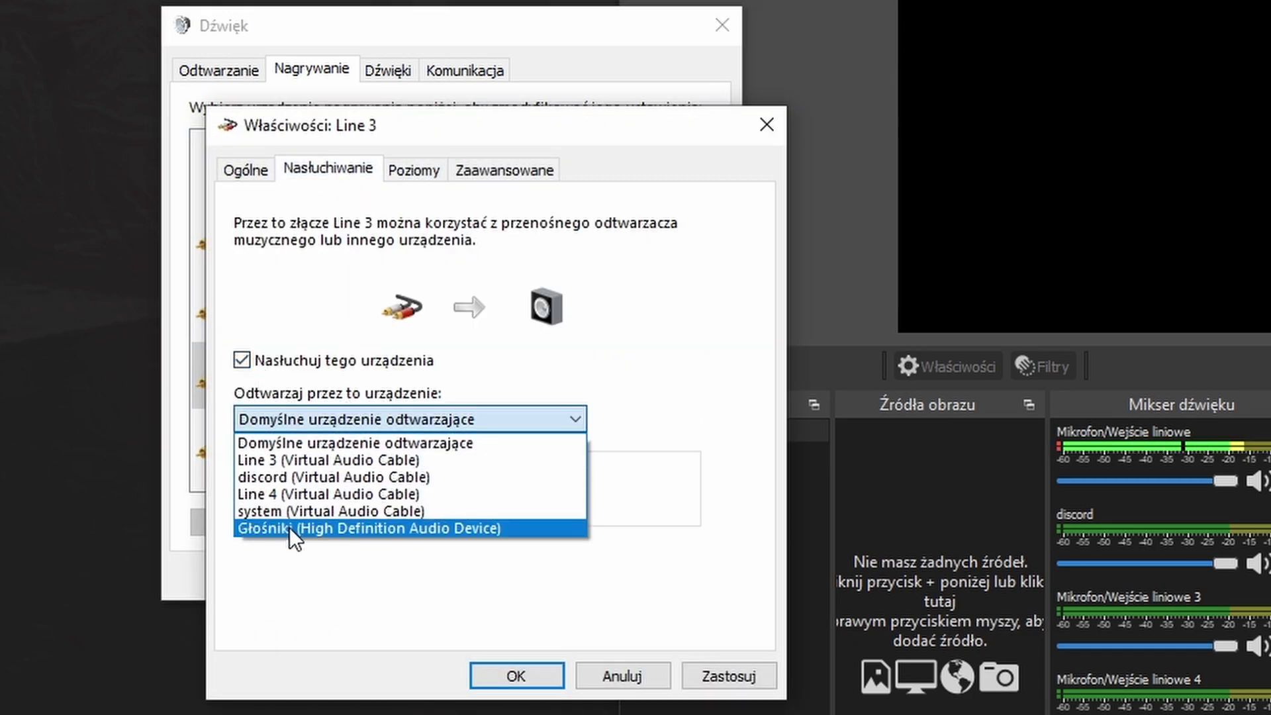
{"action": "left_click", "coordinate": [288, 525]}
{"action": "left_click", "coordinate": [724, 674]}
{"action": "left_click", "coordinate": [530, 668]}
Step: Enable listening to the Line 4 recording device, played through Głośniki (High Definition Audio Device), and accept the Windows sound settings
{"action": "double_click", "coordinate": [336, 450]}
{"action": "left_click", "coordinate": [411, 172]}
{"action": "left_click", "coordinate": [329, 169]}
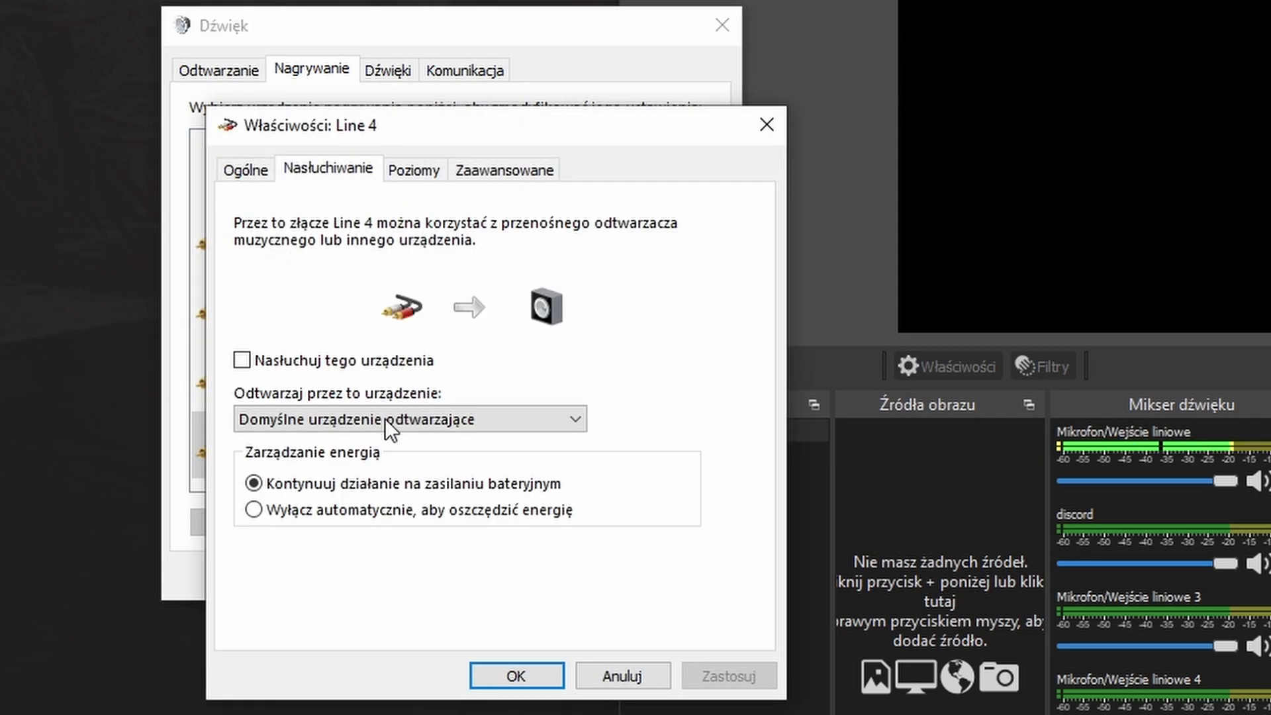
{"action": "left_click", "coordinate": [388, 417]}
{"action": "left_click", "coordinate": [323, 532]}
{"action": "left_click", "coordinate": [242, 360]}
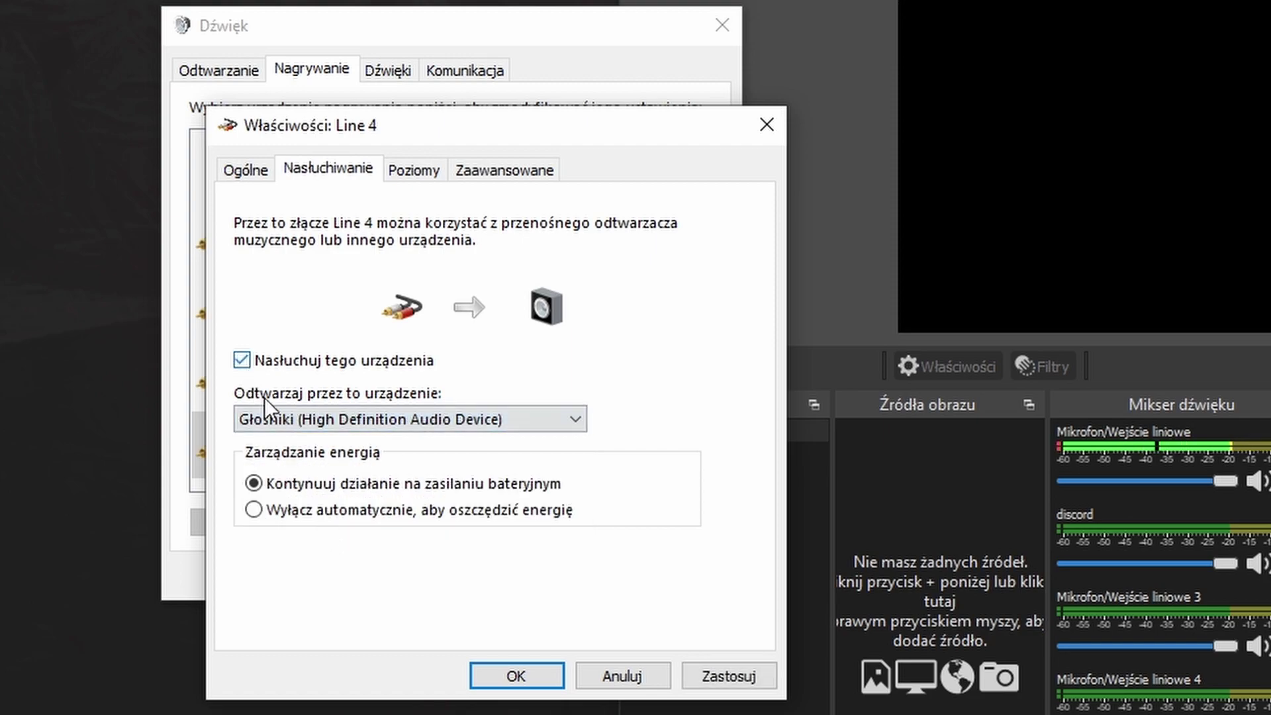
{"action": "left_click", "coordinate": [494, 663]}
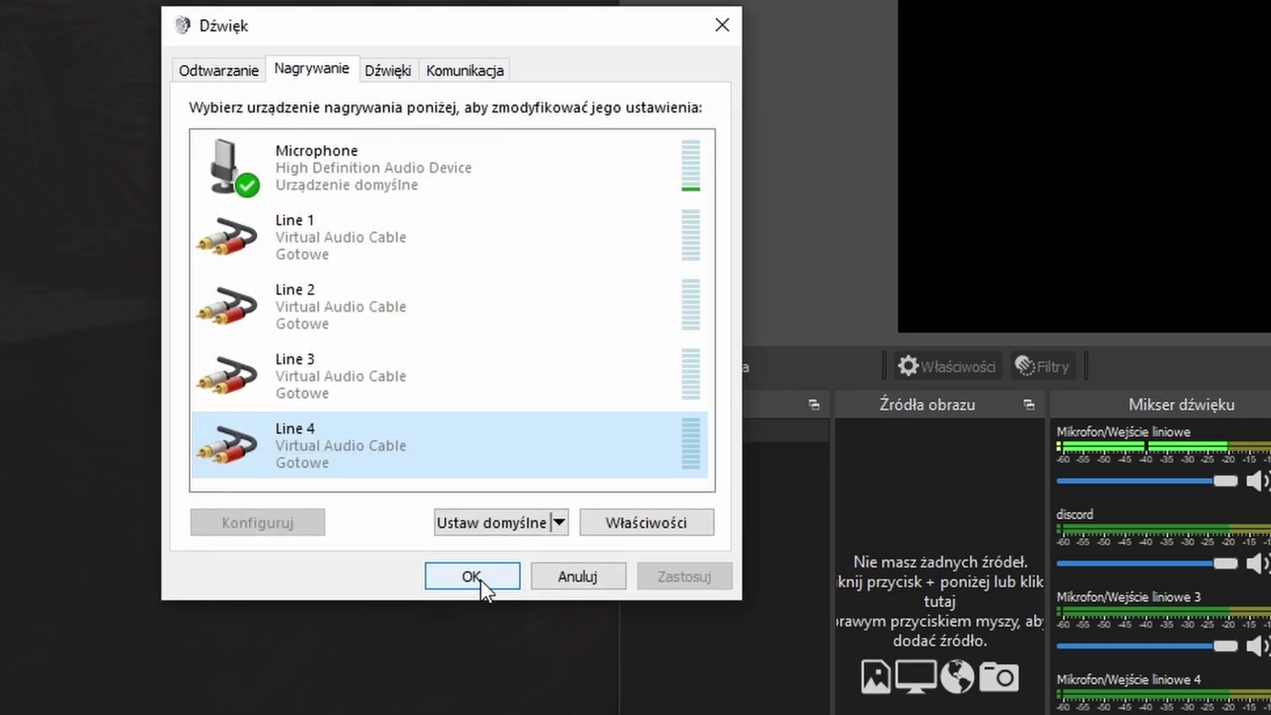
{"action": "double_click", "coordinate": [395, 328]}
{"action": "left_click", "coordinate": [761, 127]}
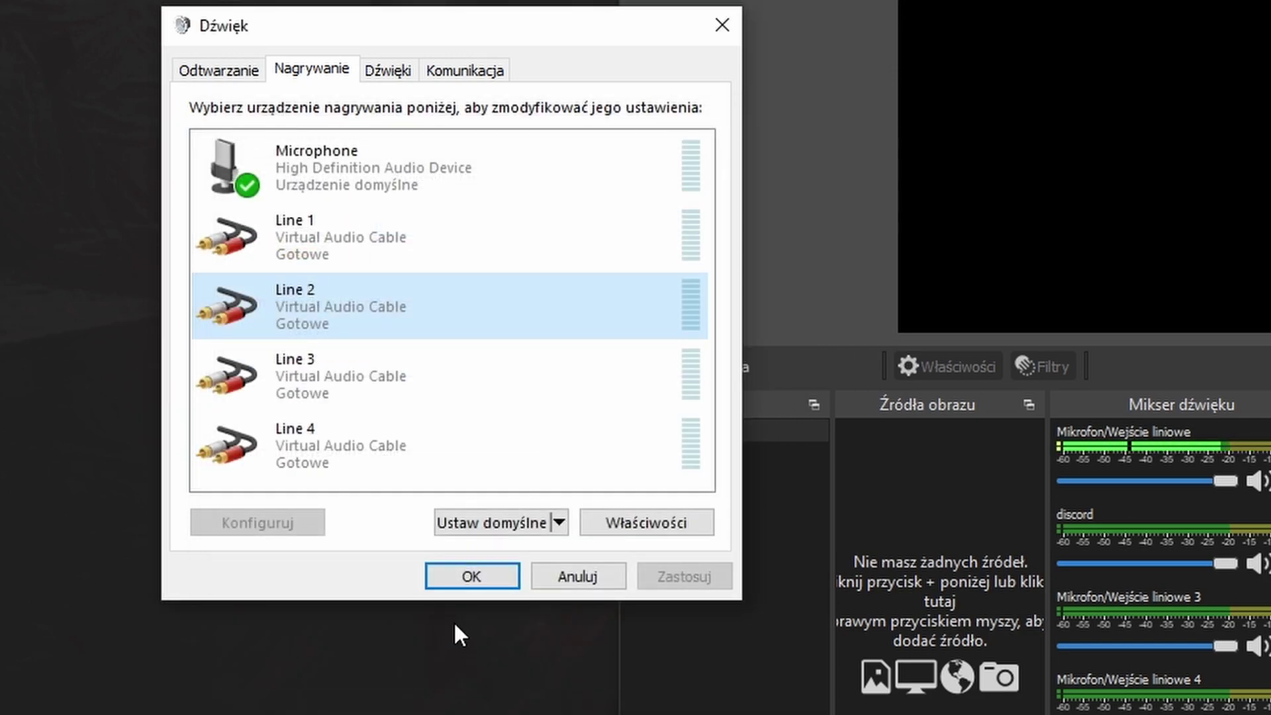
{"action": "left_click", "coordinate": [471, 576]}
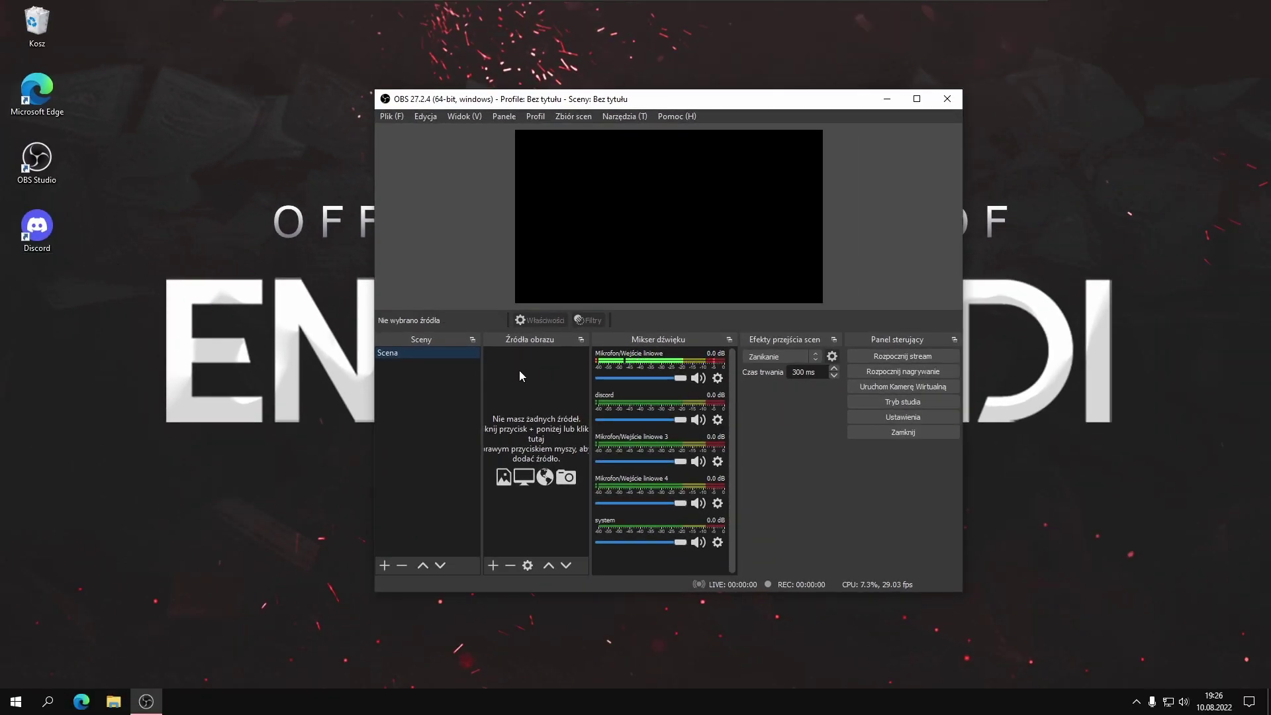
Step: Open Discord beside the OBS window, join the Music 24/7 voice channel and briefly enable its sound to test the mixer meters
{"action": "left_click_drag", "start_coordinate": [515, 103], "coordinate": [649, 88]}
{"action": "double_click", "coordinate": [62, 240]}
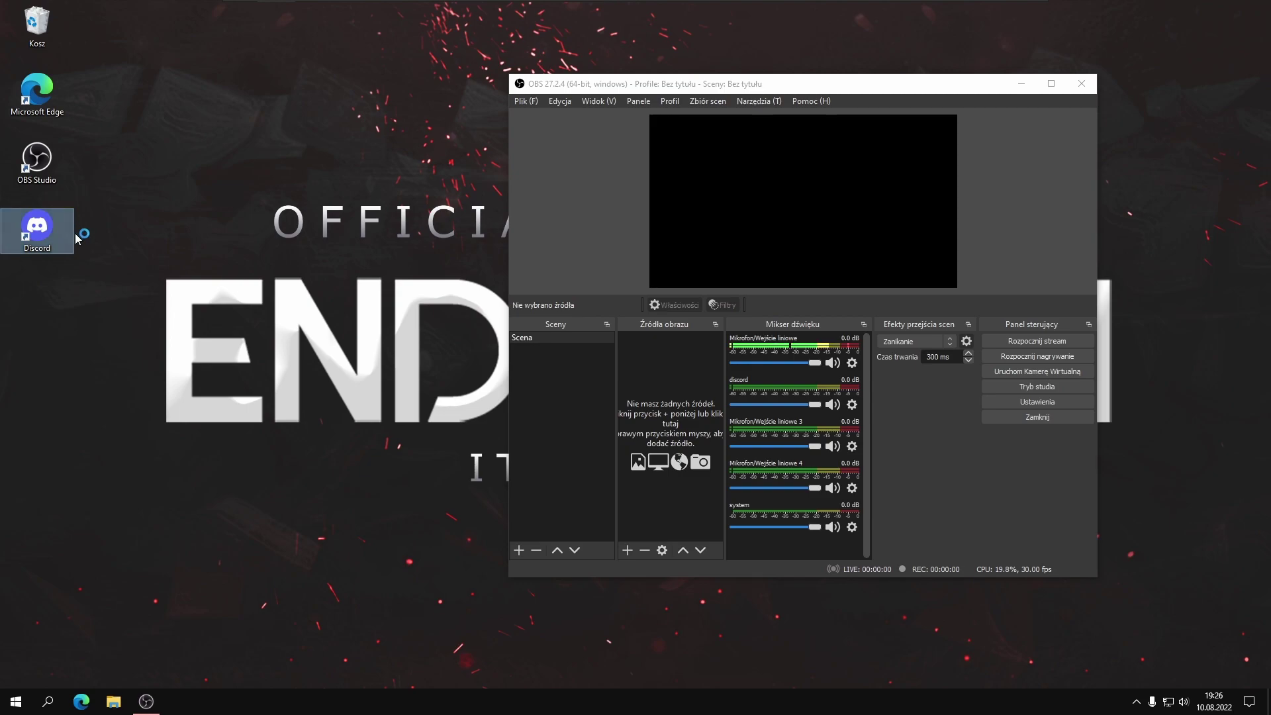
{"action": "left_click", "coordinate": [126, 361]}
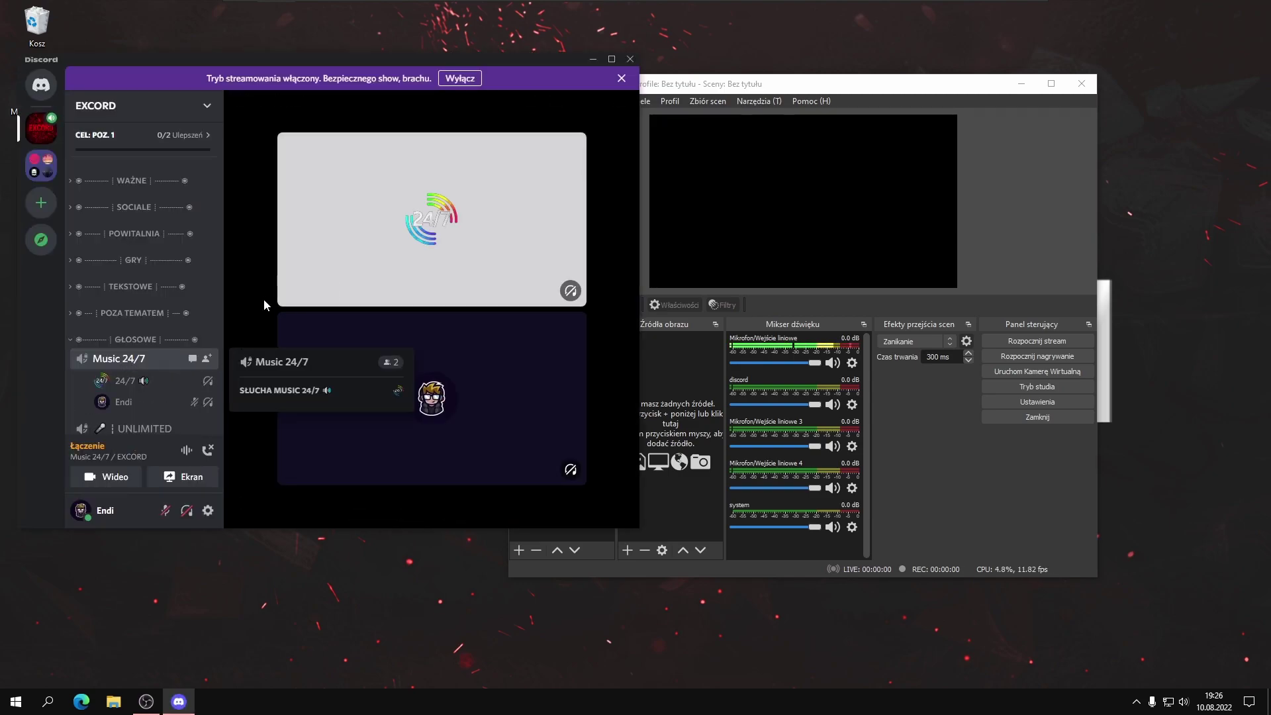
{"action": "left_click_drag", "start_coordinate": [696, 88], "coordinate": [808, 84]}
{"action": "left_click", "coordinate": [186, 511]}
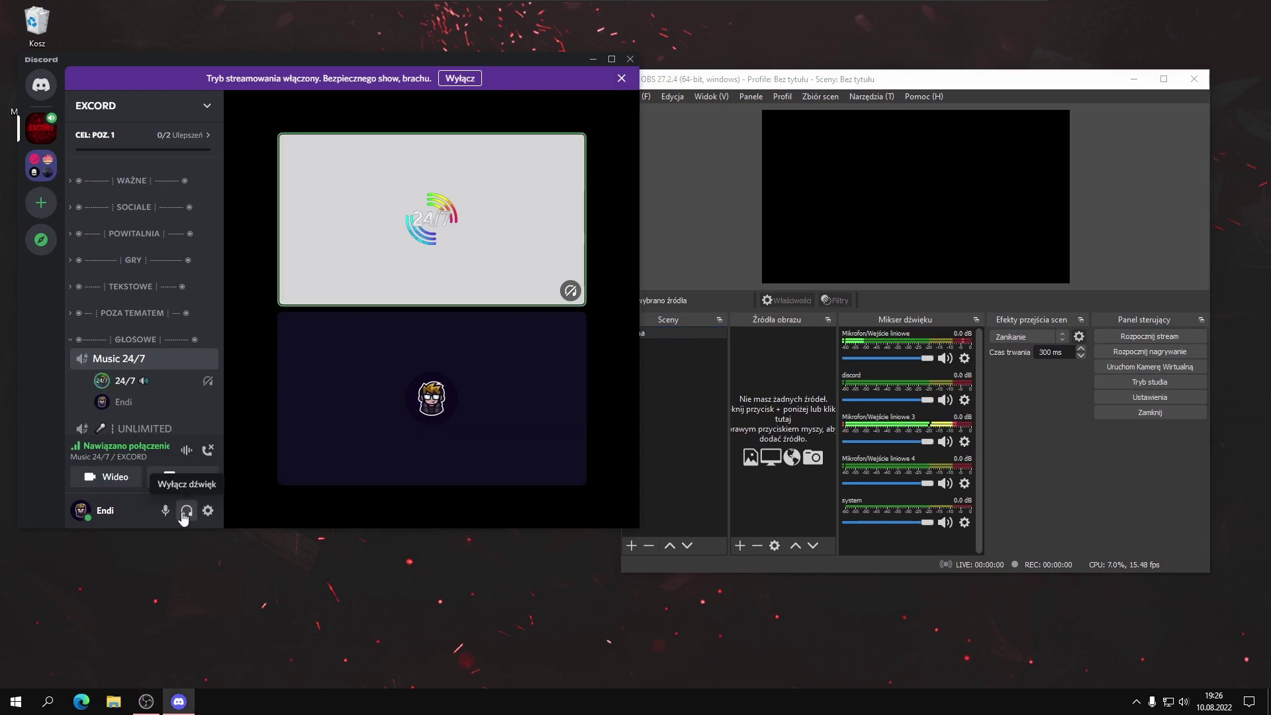
{"action": "left_click", "coordinate": [186, 511]}
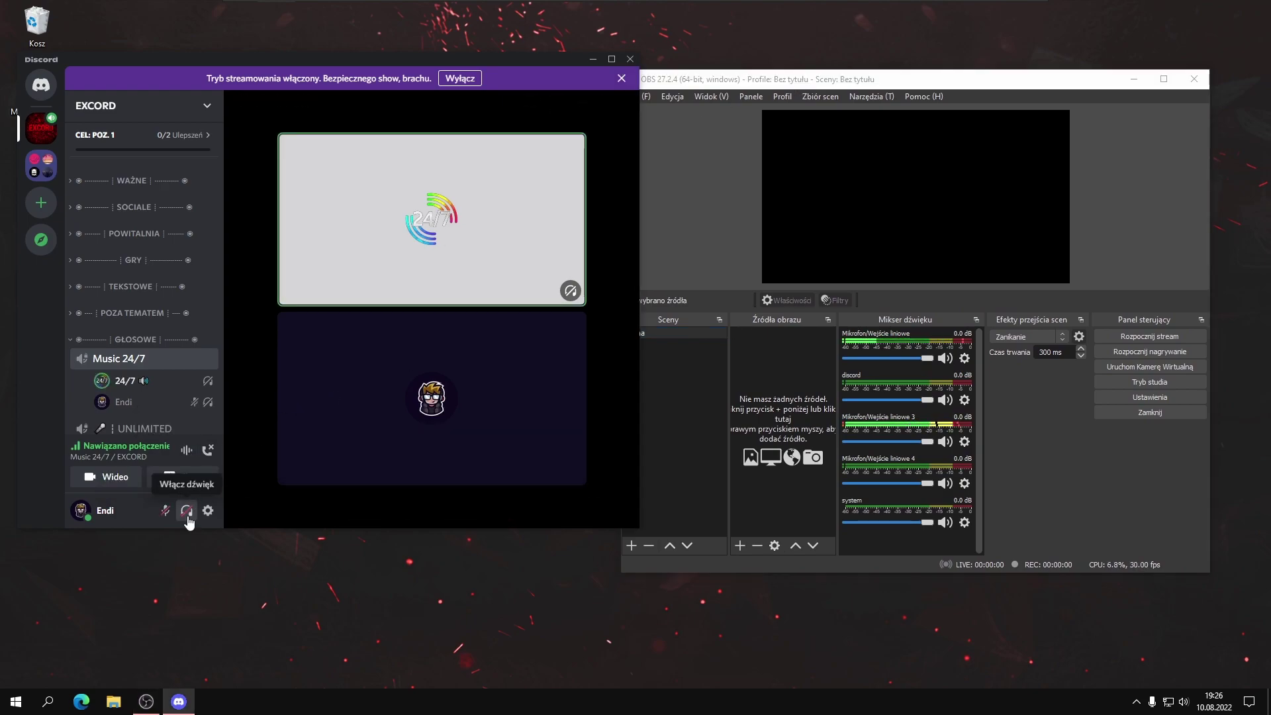
Step: Review the global audio device assignments in the OBS audio settings and leave without saving
{"action": "left_click", "coordinate": [1138, 398]}
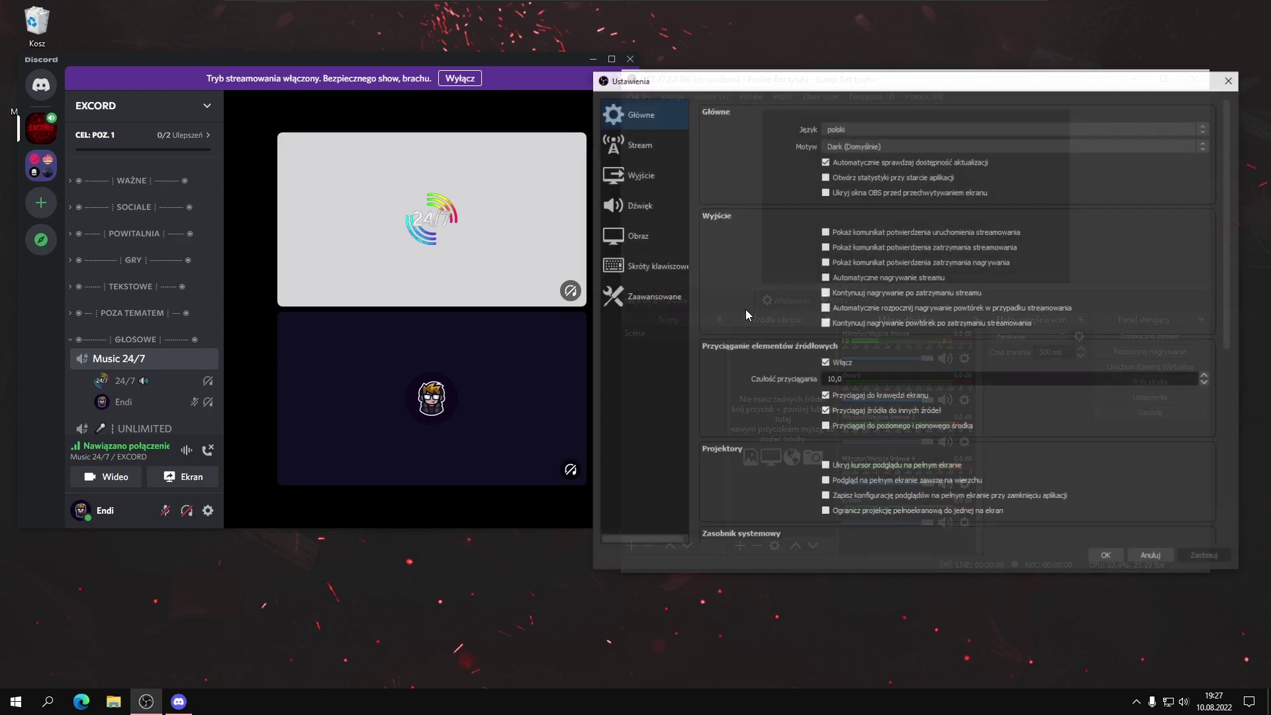
{"action": "left_click", "coordinate": [631, 239]}
{"action": "left_click", "coordinate": [638, 205]}
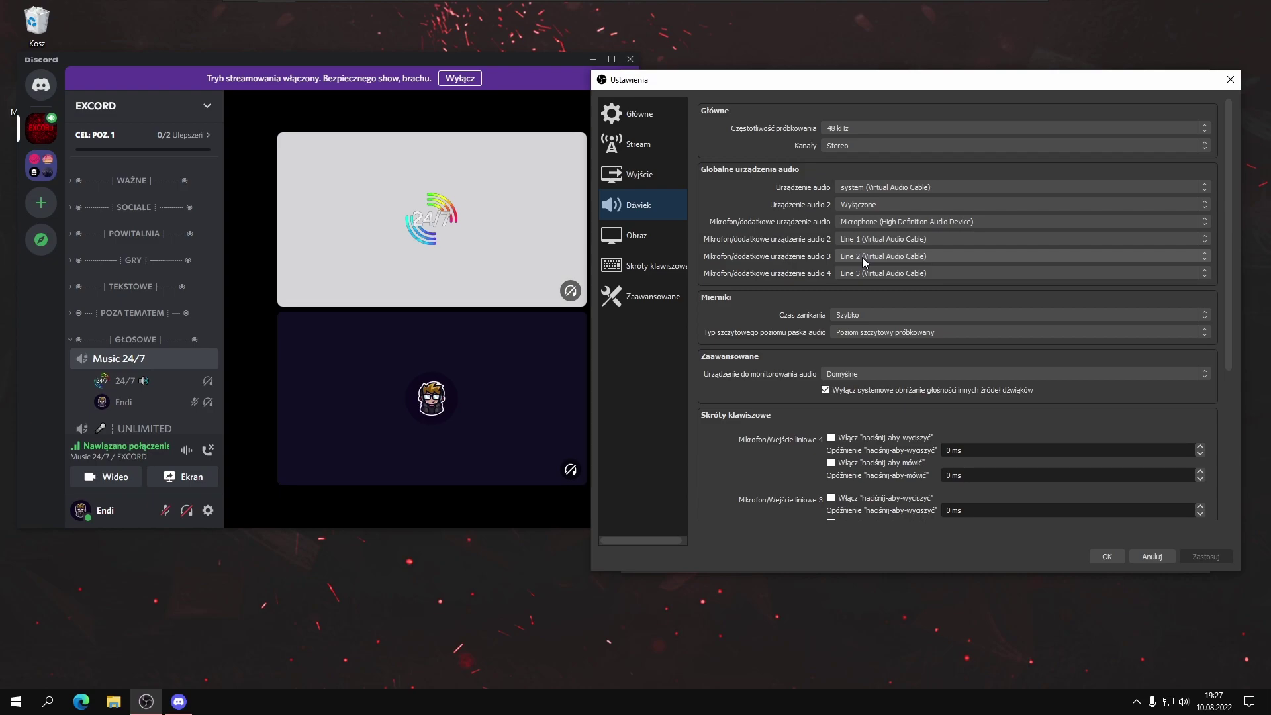
{"action": "left_click", "coordinate": [1150, 557]}
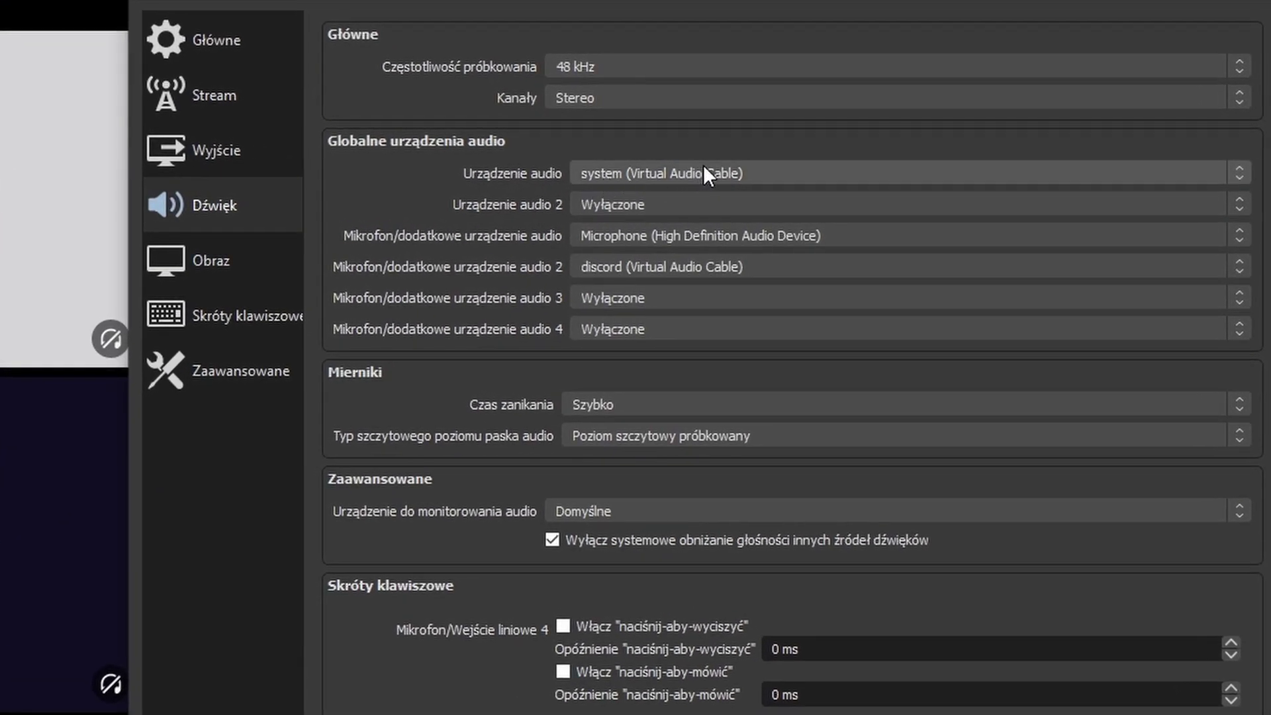
Step: In the OBS audio settings, examine the device choices for Urządzenie audio and Mikrofon/dodatkowe urządzenie audio 2
{"action": "left_click", "coordinate": [746, 173]}
{"action": "left_click", "coordinate": [725, 174]}
{"action": "left_click", "coordinate": [662, 267]}
{"action": "left_click", "coordinate": [673, 269]}
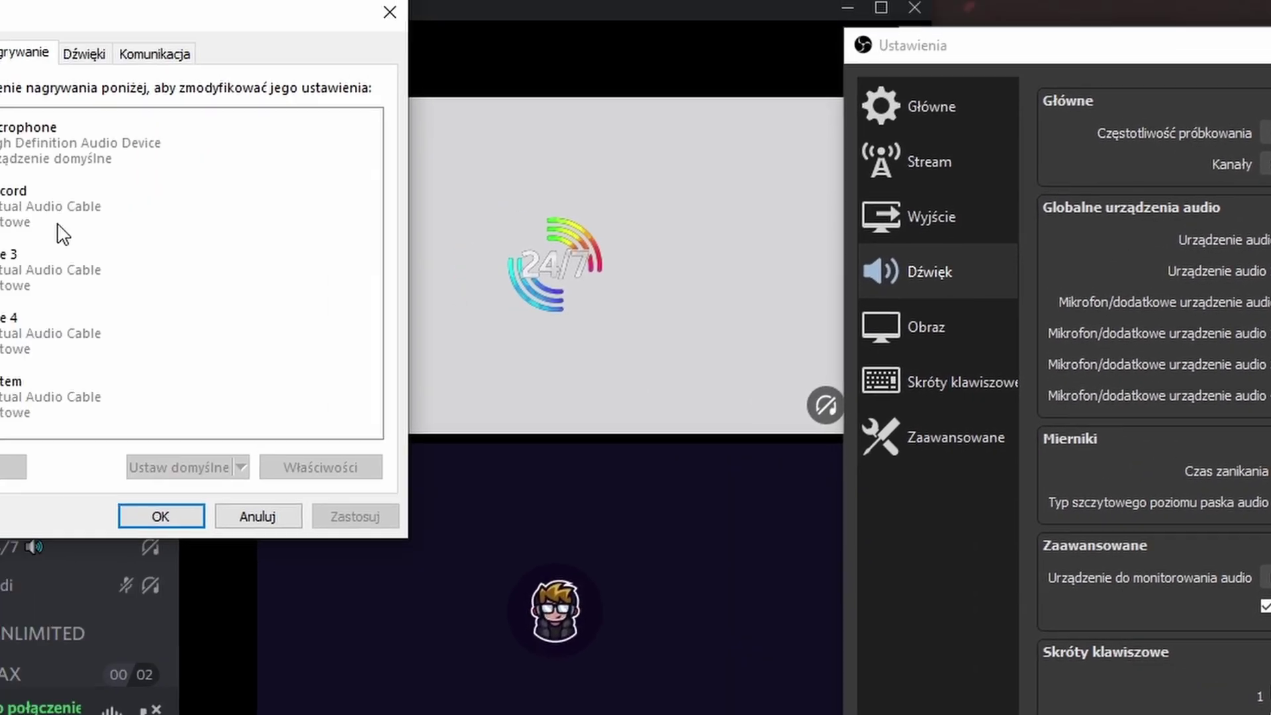
Step: In the Windows Sound dialog, check the renamed discord and system cables among the recording and playback devices
{"action": "left_click", "coordinate": [261, 241]}
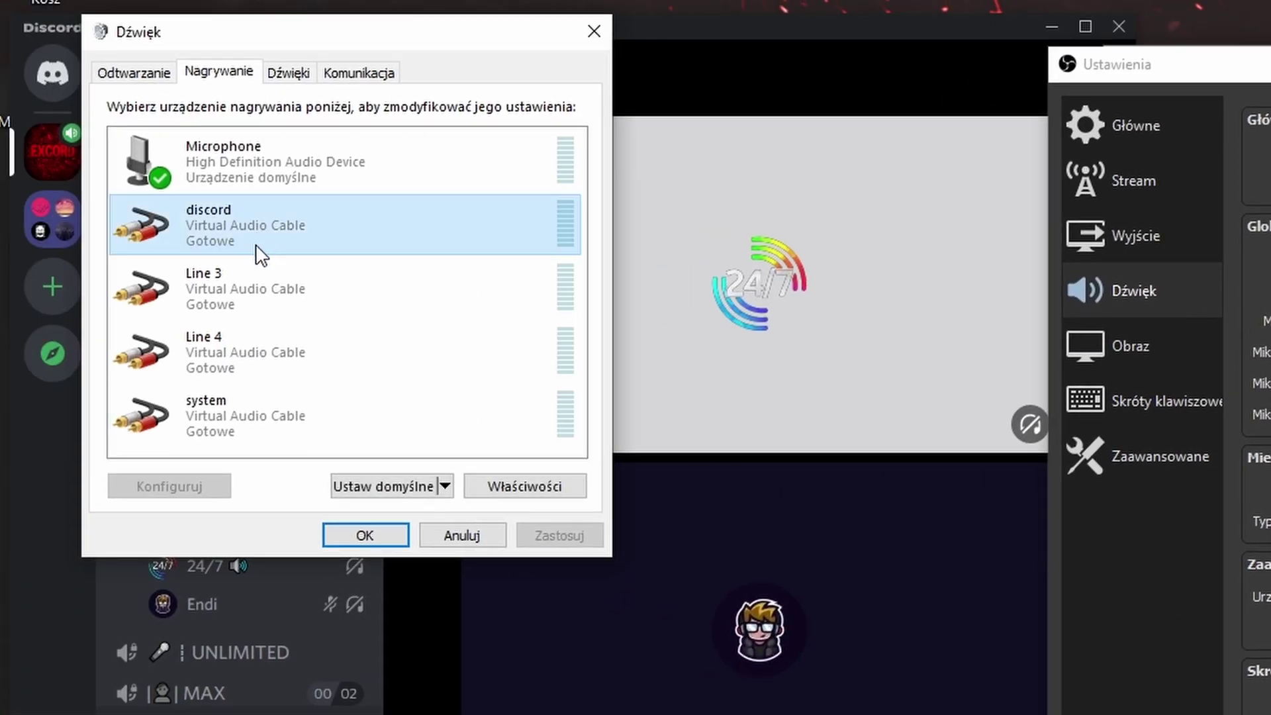
{"action": "left_click", "coordinate": [202, 437]}
{"action": "left_click", "coordinate": [133, 72]}
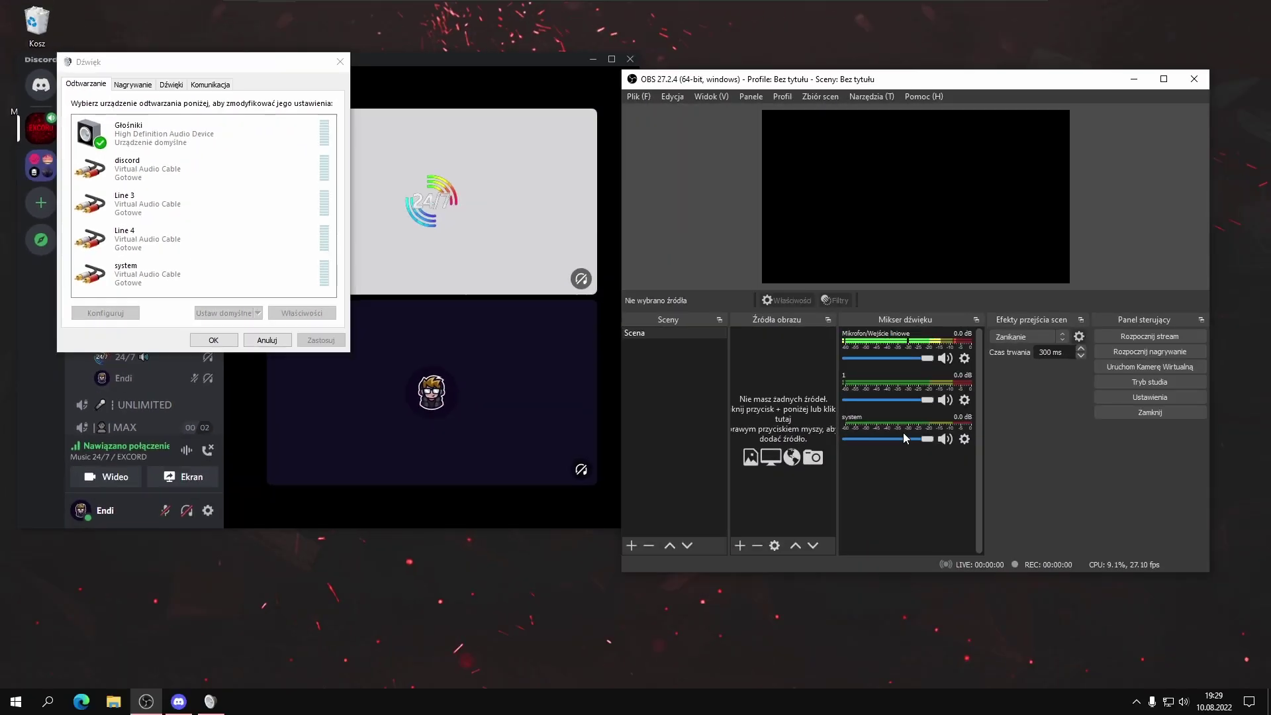
Step: Close the Windows Sound dialog and enable Discord's sound briefly to test the mixer source named 1
{"action": "right_click", "coordinate": [853, 383]}
{"action": "left_click", "coordinate": [858, 375]}
{"action": "left_click", "coordinate": [212, 332]}
{"action": "left_click", "coordinate": [338, 63]}
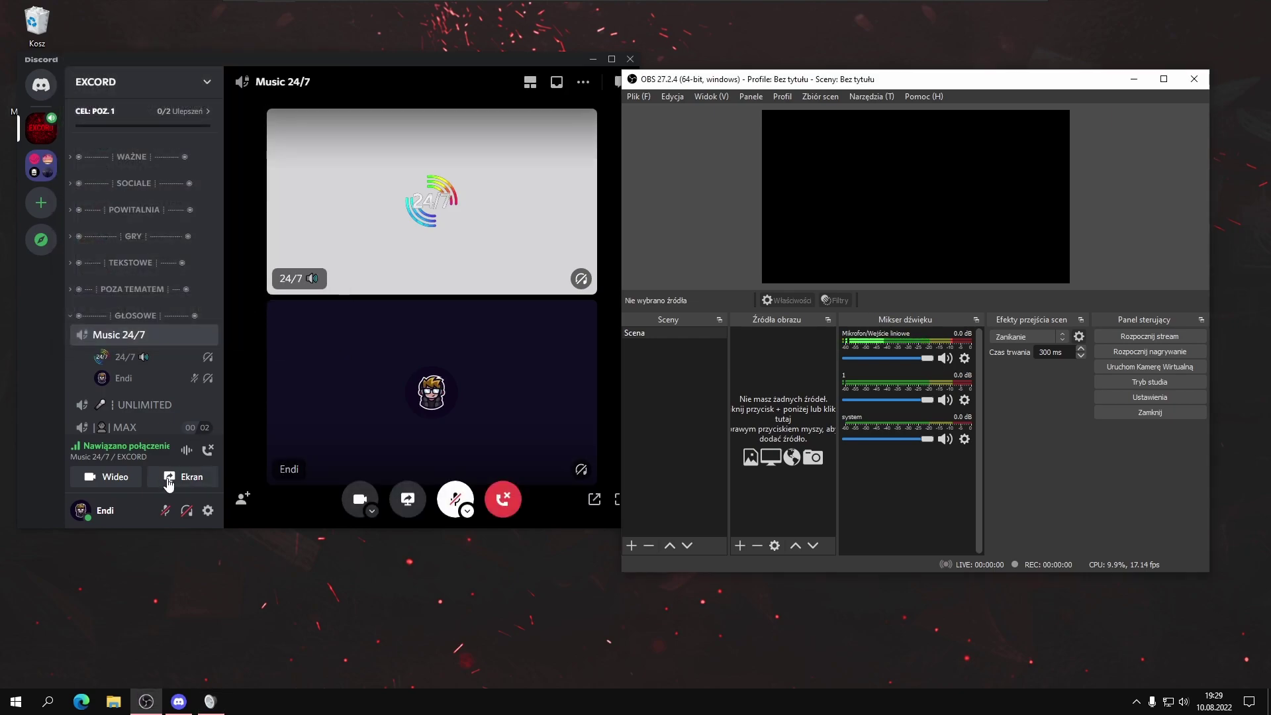
{"action": "left_click", "coordinate": [188, 513]}
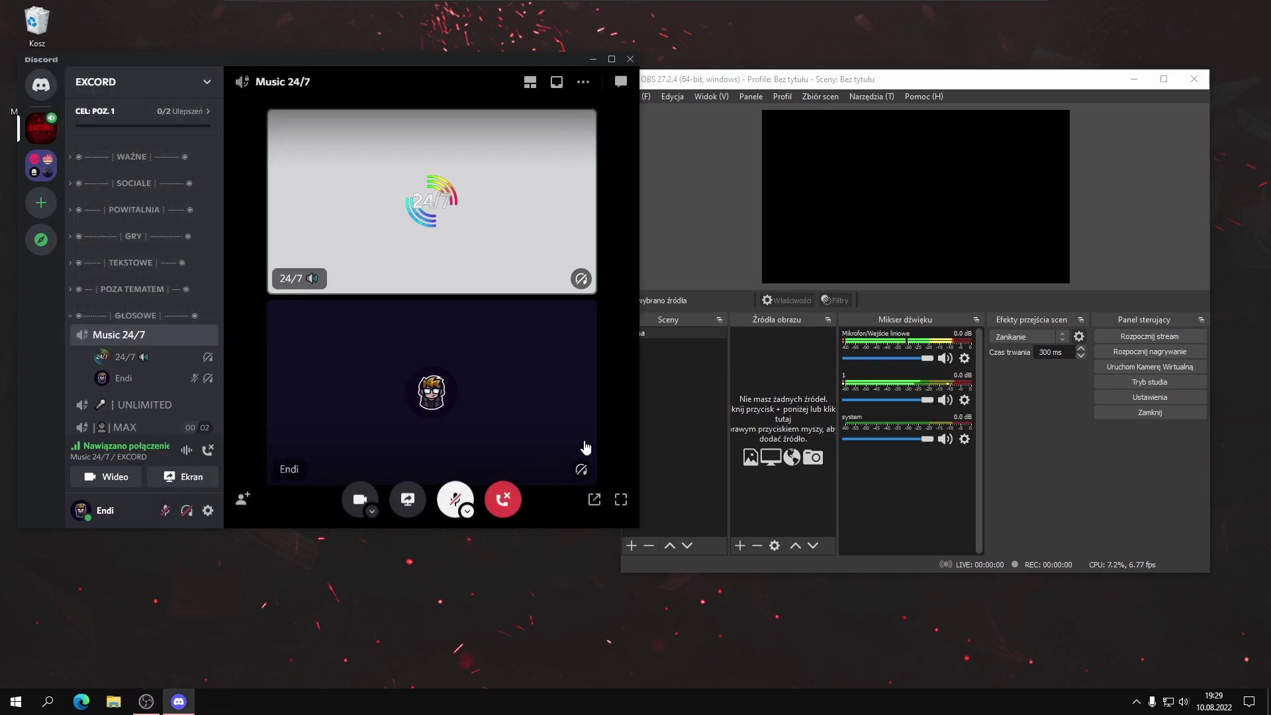
Step: Rename the OBS mixer source 1 as discord and close the Discord window
{"action": "right_click", "coordinate": [879, 386]}
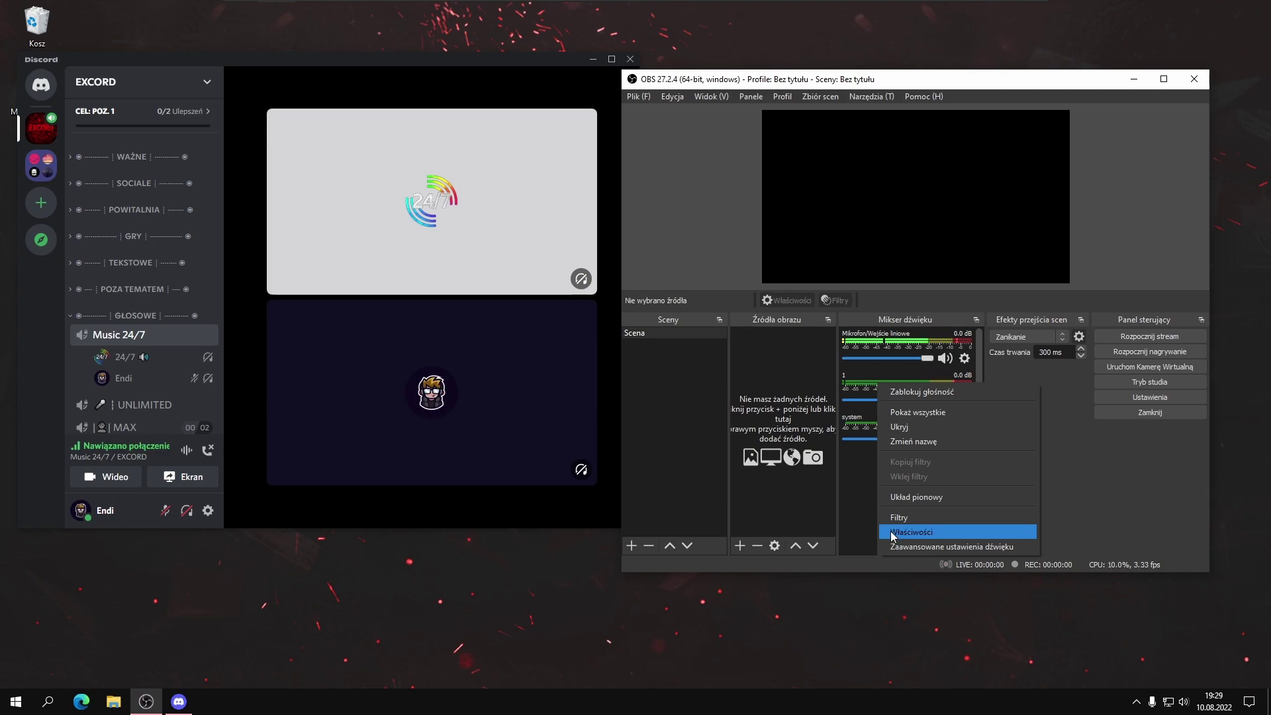
{"action": "left_click", "coordinate": [899, 442]}
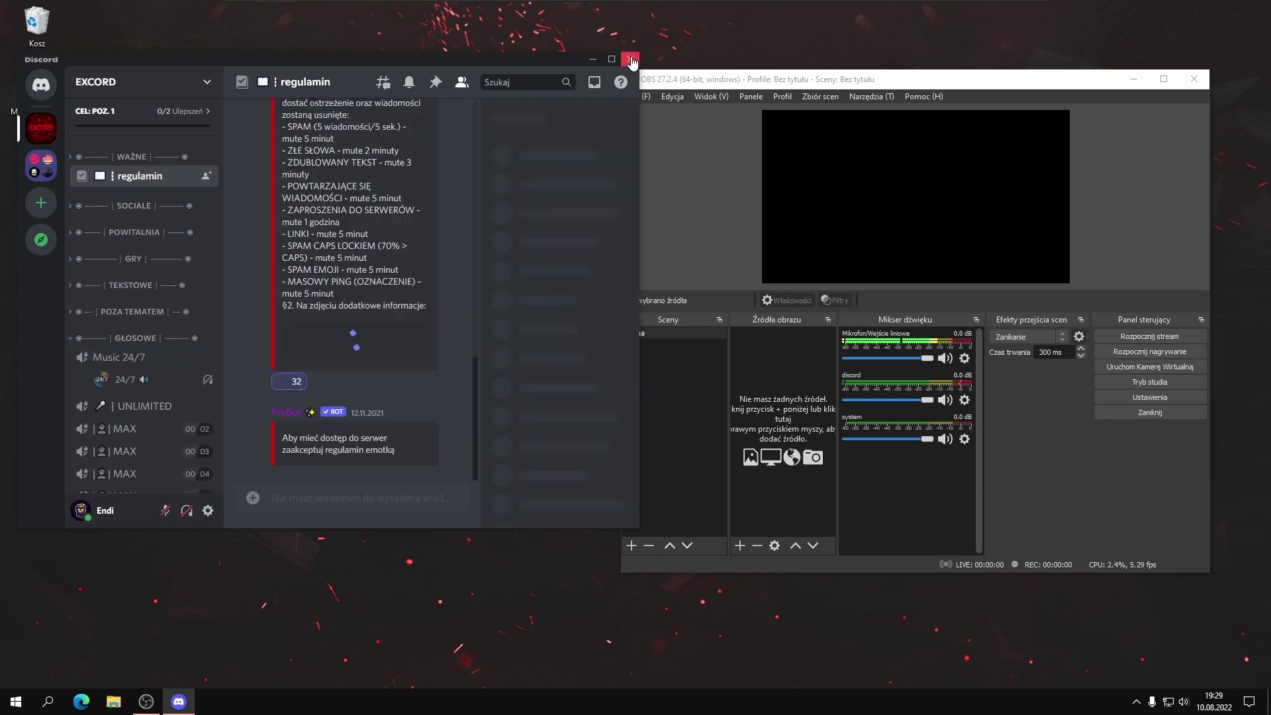
{"action": "left_click", "coordinate": [628, 60]}
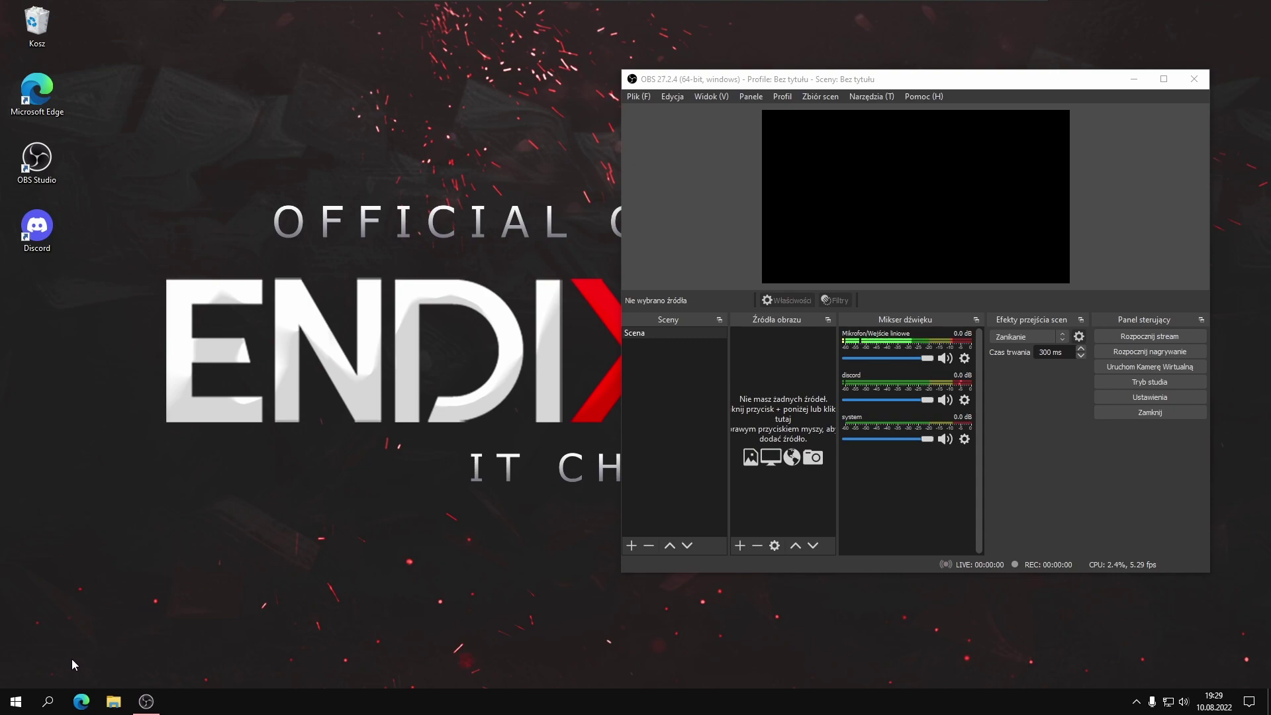
Step: Open Windows Settings and place its window beside OBS
{"action": "left_click", "coordinate": [10, 703]}
{"action": "left_click", "coordinate": [18, 650]}
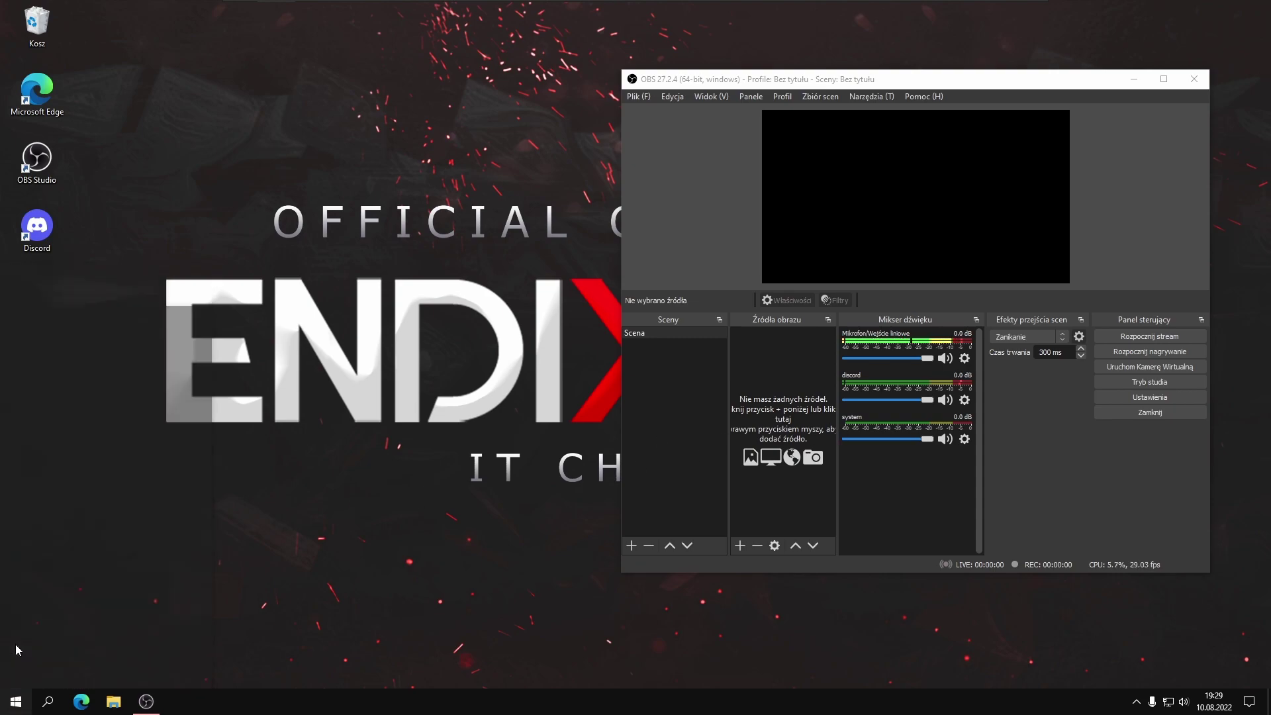
{"action": "left_click_drag", "start_coordinate": [863, 29], "coordinate": [217, 52]}
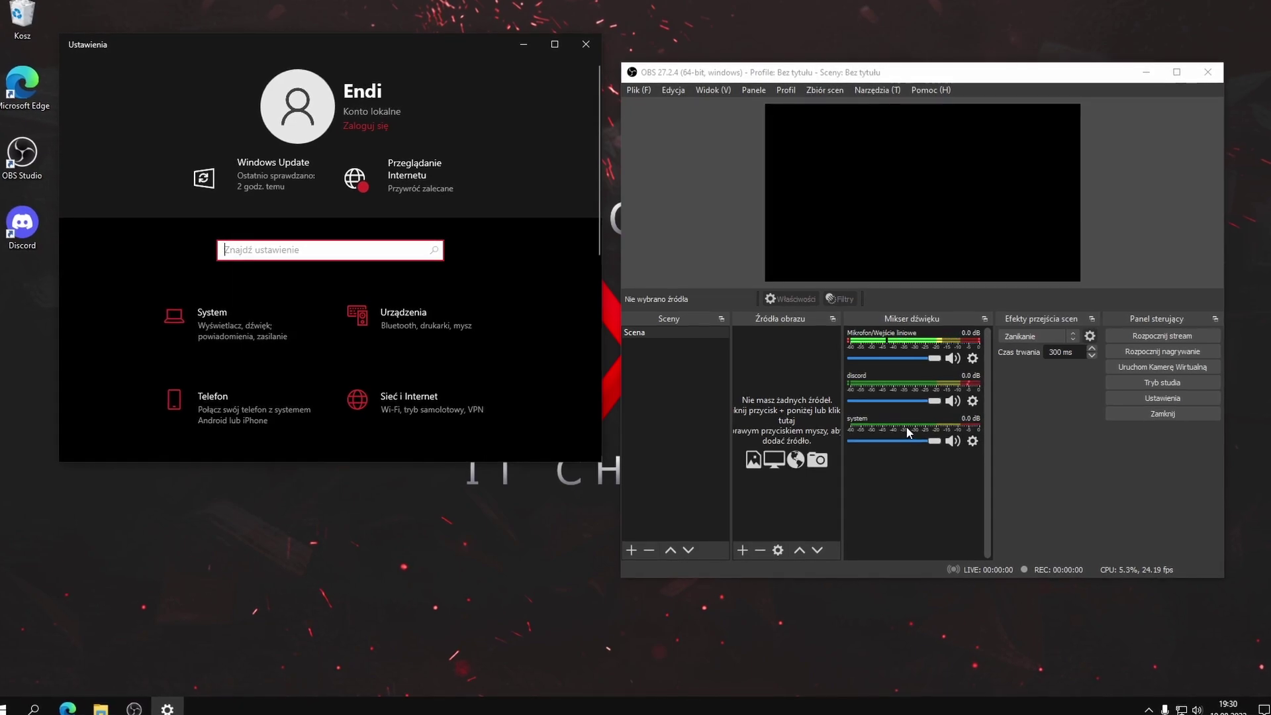
Step: In the OBS audio settings, set Mikrofon/dodatkowe urządzenie audio 3 to Line 3 (Virtual Audio Cable)
{"action": "left_click", "coordinate": [1183, 400]}
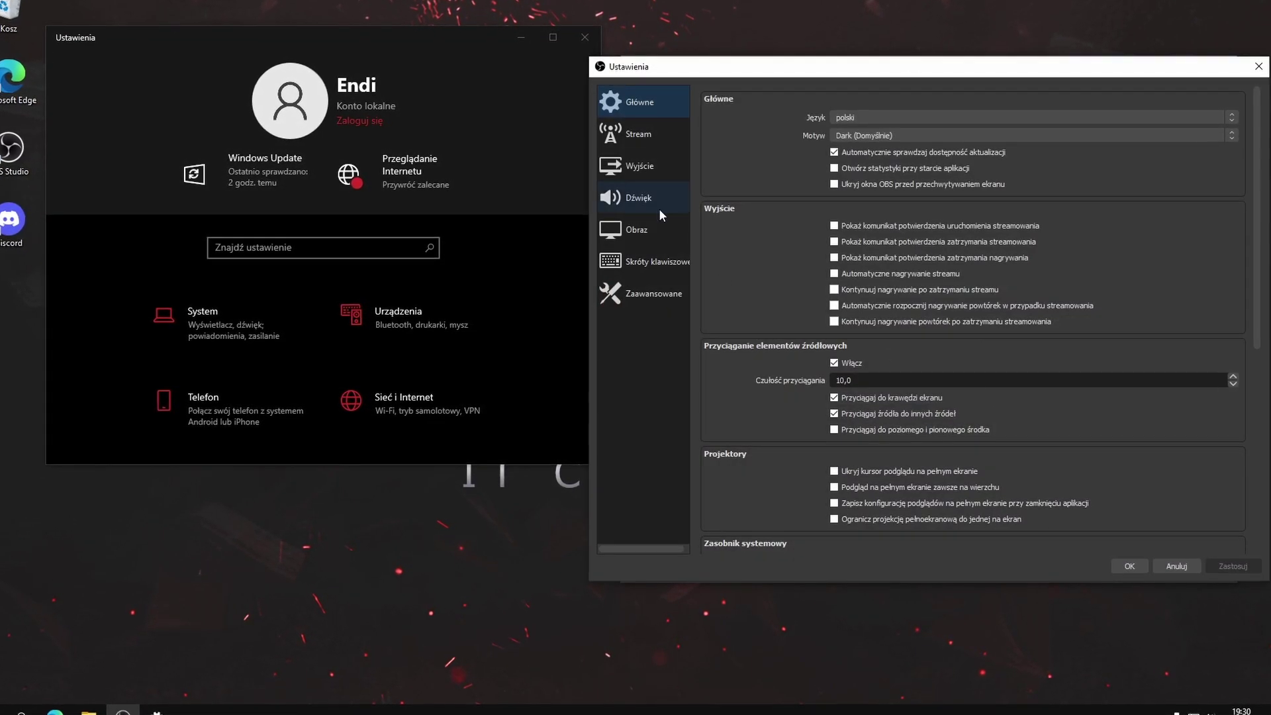
{"action": "left_click", "coordinate": [665, 198]}
{"action": "left_click", "coordinate": [905, 251]}
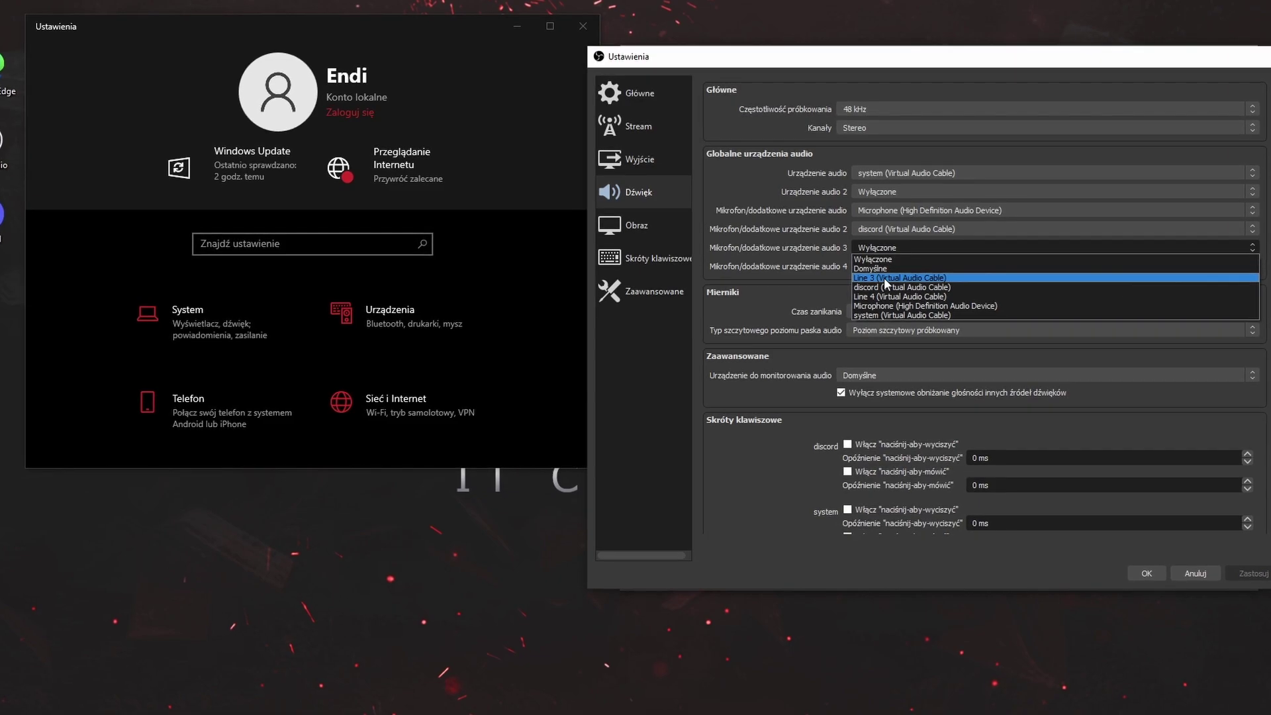
{"action": "left_click", "coordinate": [885, 282]}
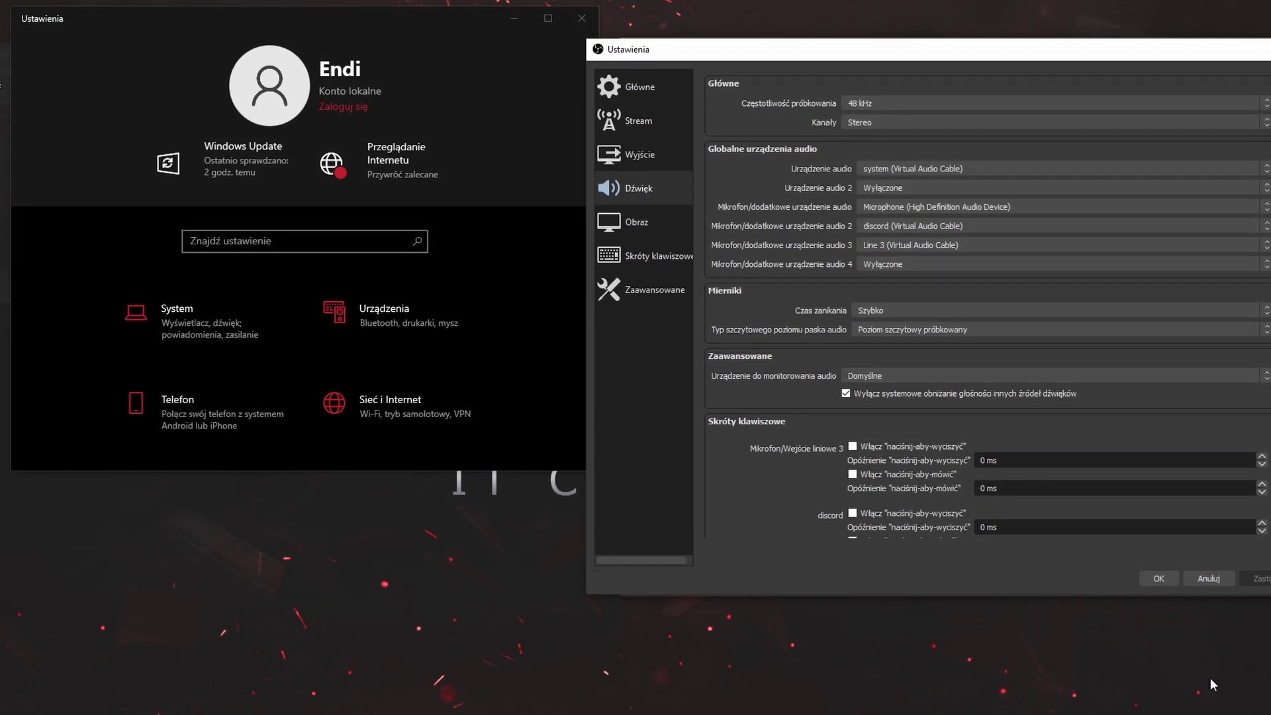
{"action": "left_click", "coordinate": [1158, 577]}
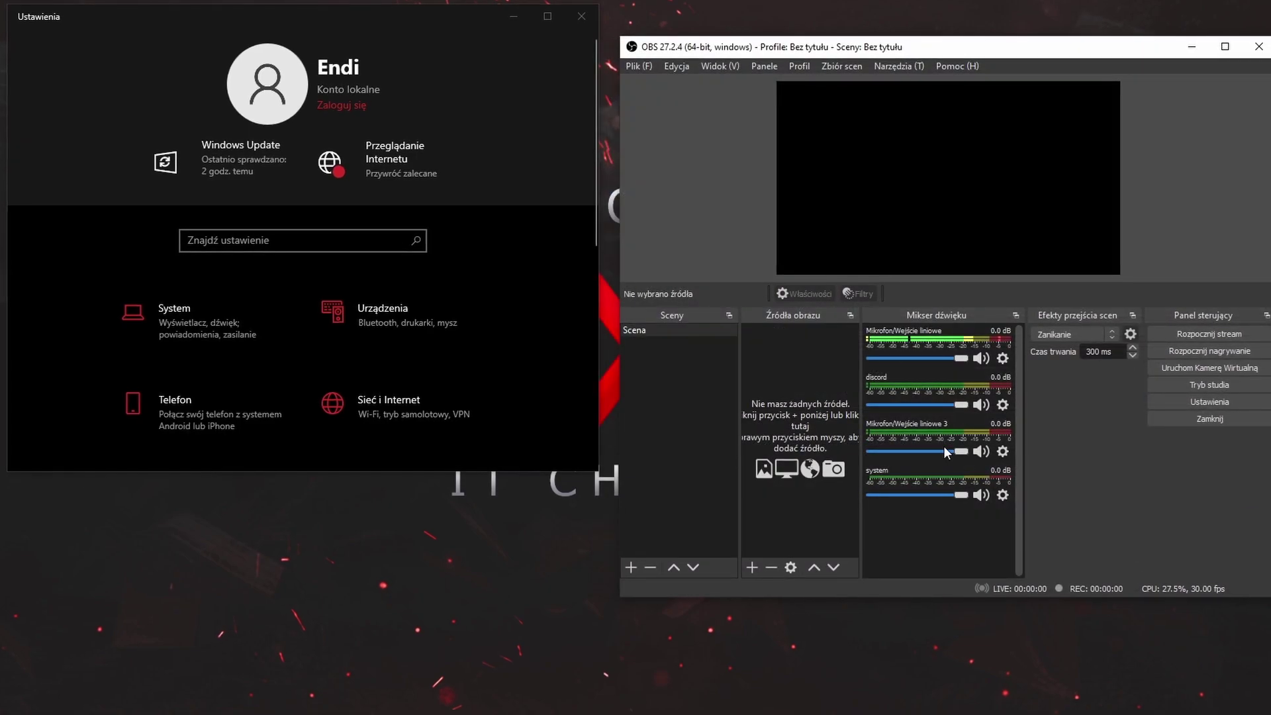
{"action": "right_click", "coordinate": [901, 425]}
{"action": "left_click", "coordinate": [932, 598]}
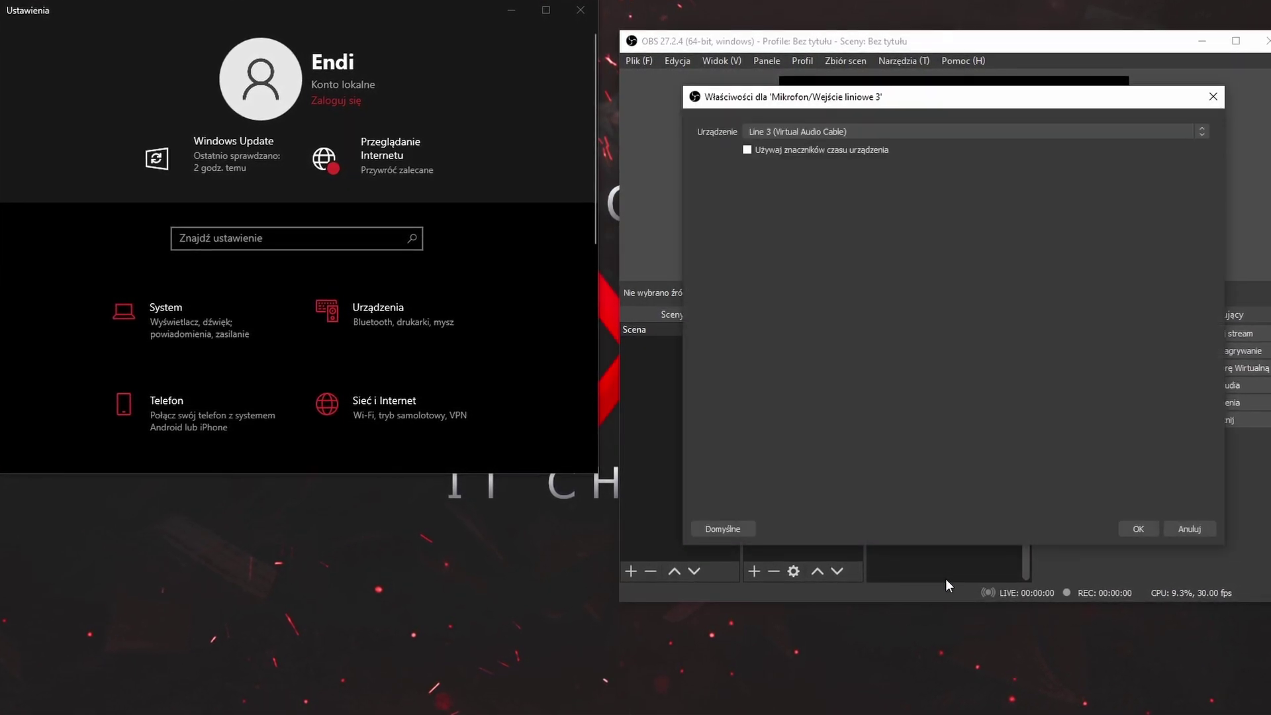
{"action": "left_click", "coordinate": [1186, 529]}
Step: Rename the mixer source Mikrofon/Wejście liniowe 3 as przeglądarka
{"action": "right_click", "coordinate": [948, 433]}
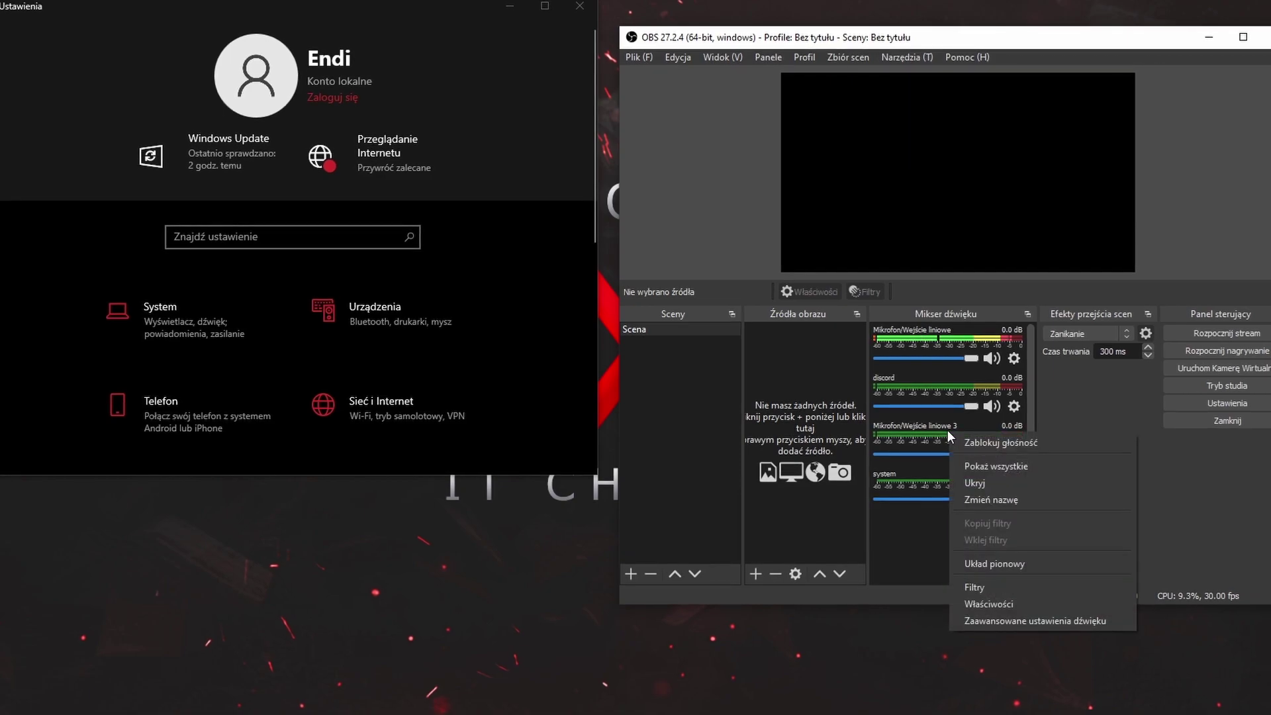
{"action": "left_click", "coordinate": [975, 501]}
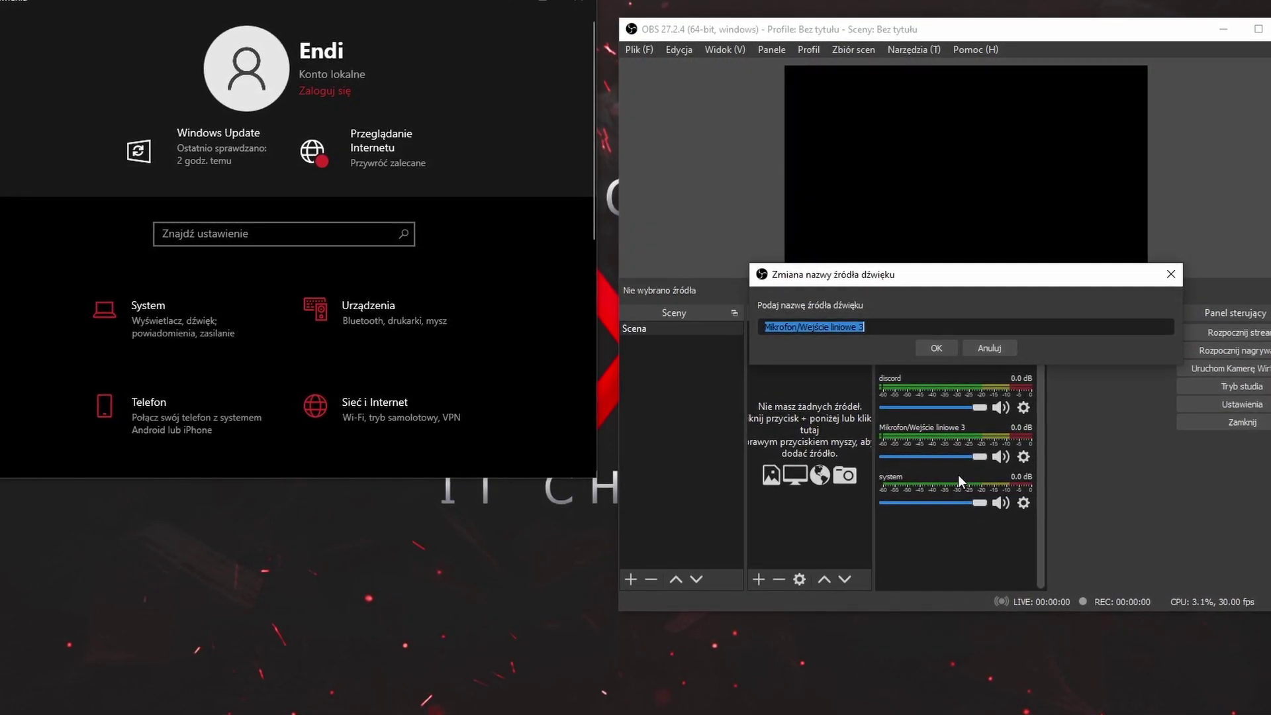
{"action": "type", "text": "przeglądarka"}
{"action": "key", "text": "Return"}
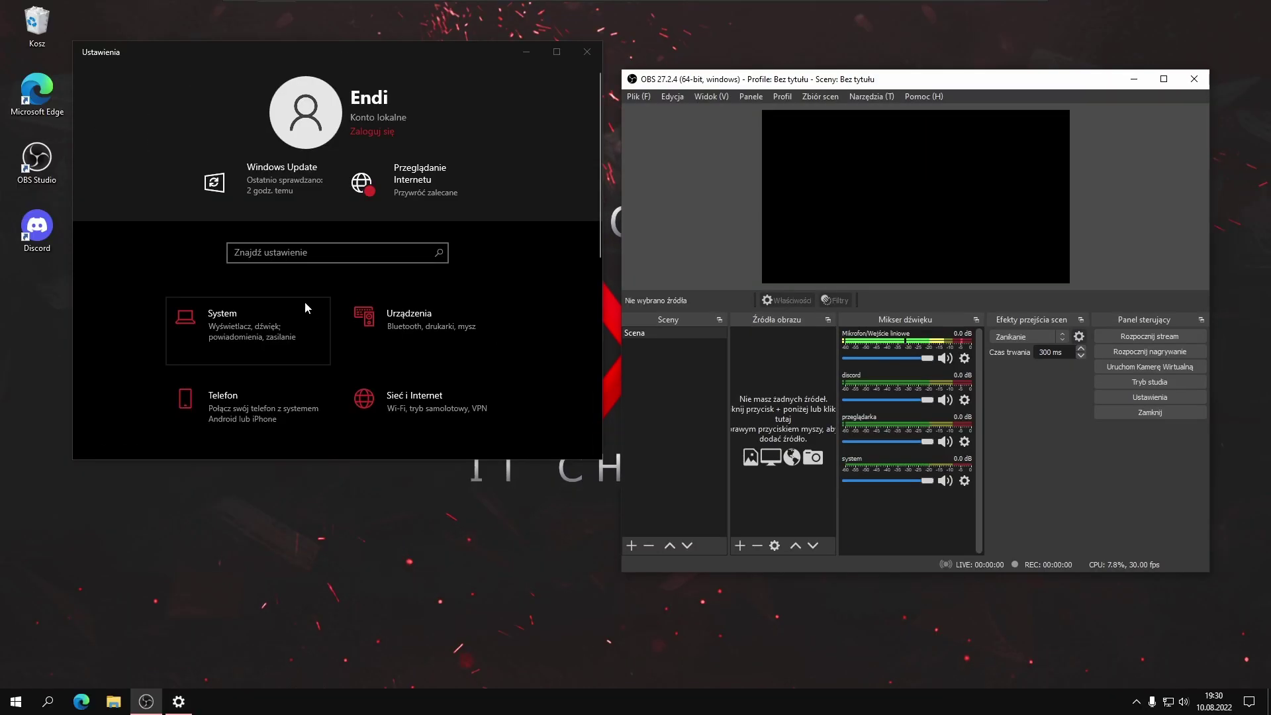
Step: Search Windows Settings for sound options and open the sound mixer options (Opcje miksera dźwięku)
{"action": "left_click", "coordinate": [211, 224]}
{"action": "type", "text": "dź"}
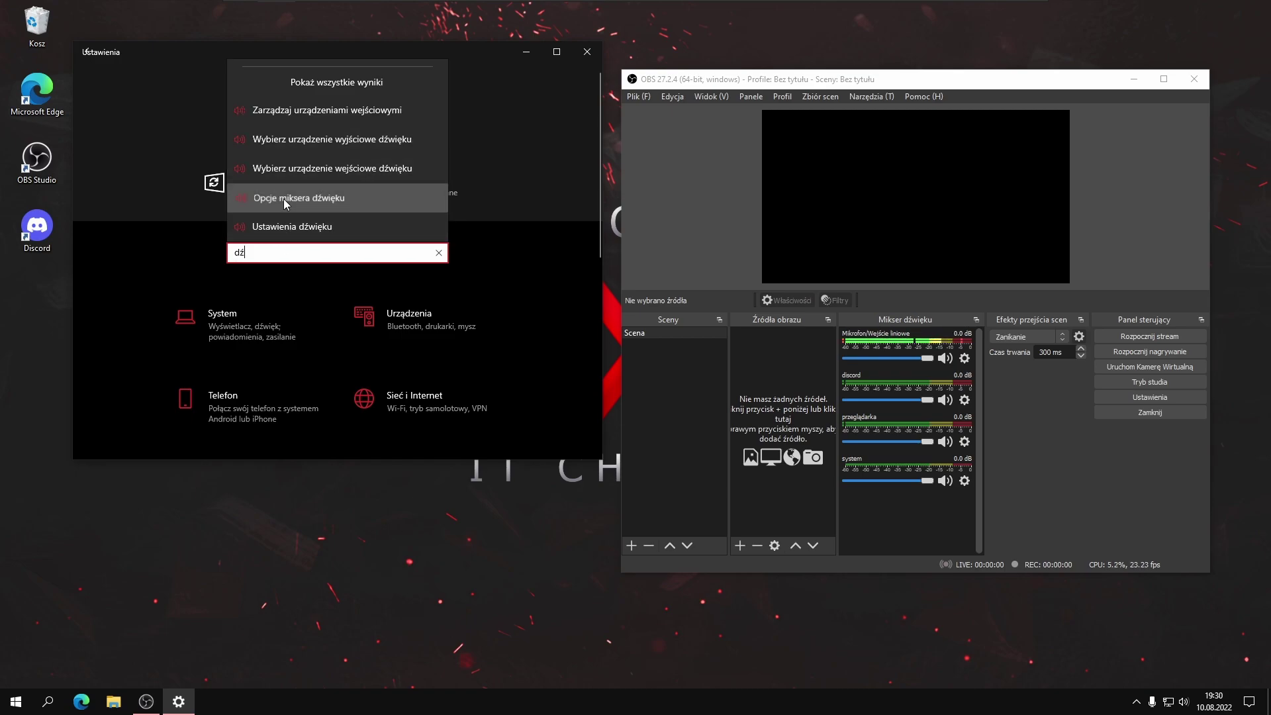
{"action": "left_click", "coordinate": [284, 199]}
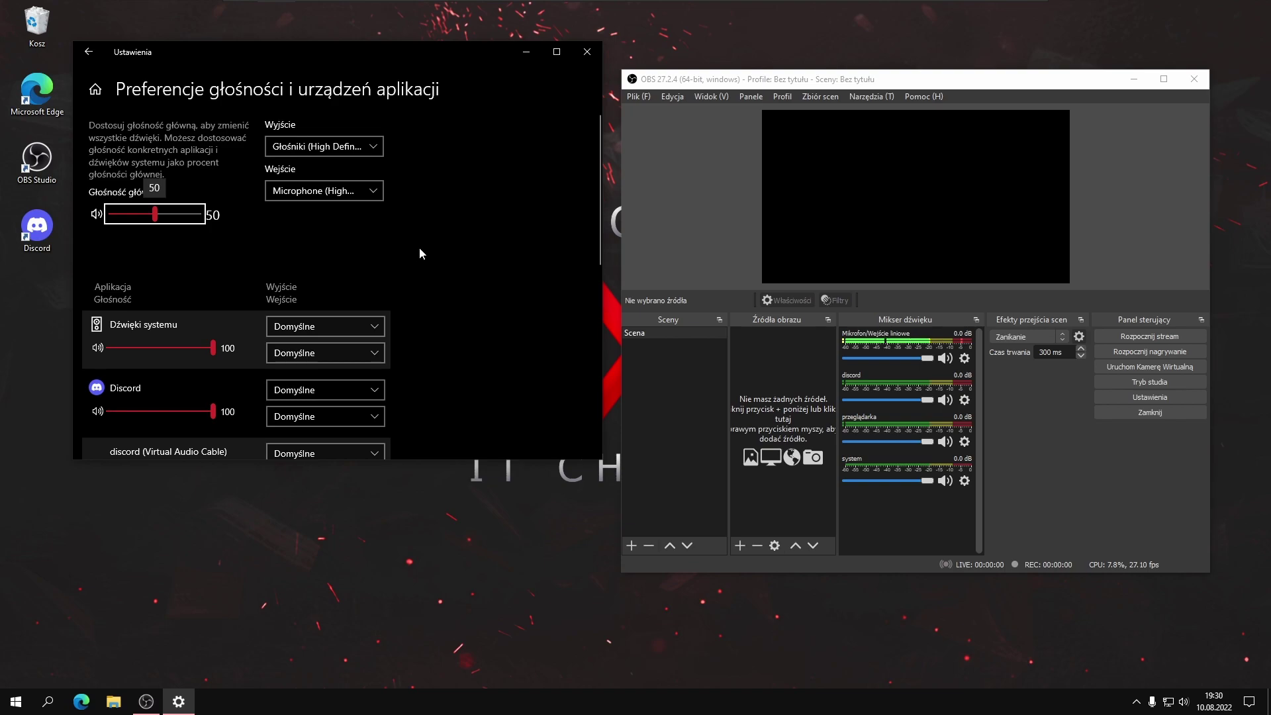
Step: Set the main output device to system (Virtual Audio Cable) in the app volume and device preferences
{"action": "left_click", "coordinate": [351, 151]}
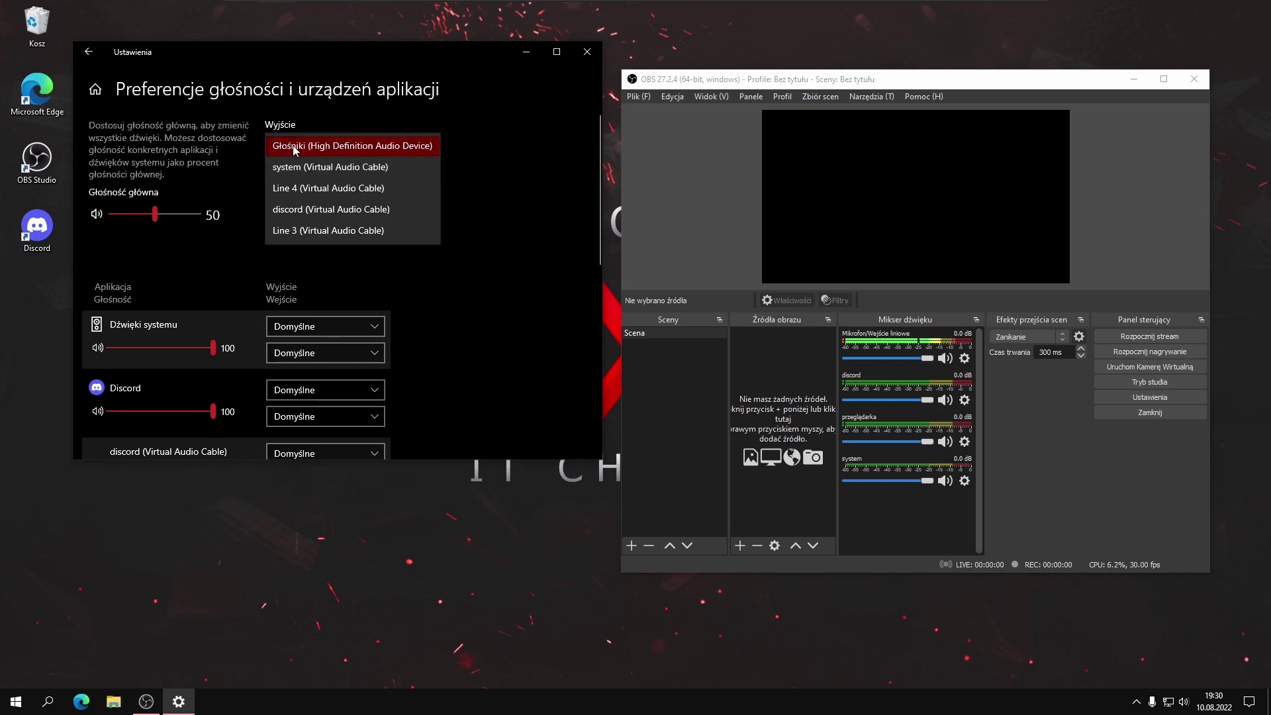
{"action": "left_click", "coordinate": [344, 146]}
{"action": "scroll", "coordinate": [426, 198], "scroll_direction": "down", "scroll_amount": 3}
{"action": "scroll", "coordinate": [422, 194], "scroll_direction": "up", "scroll_amount": 3}
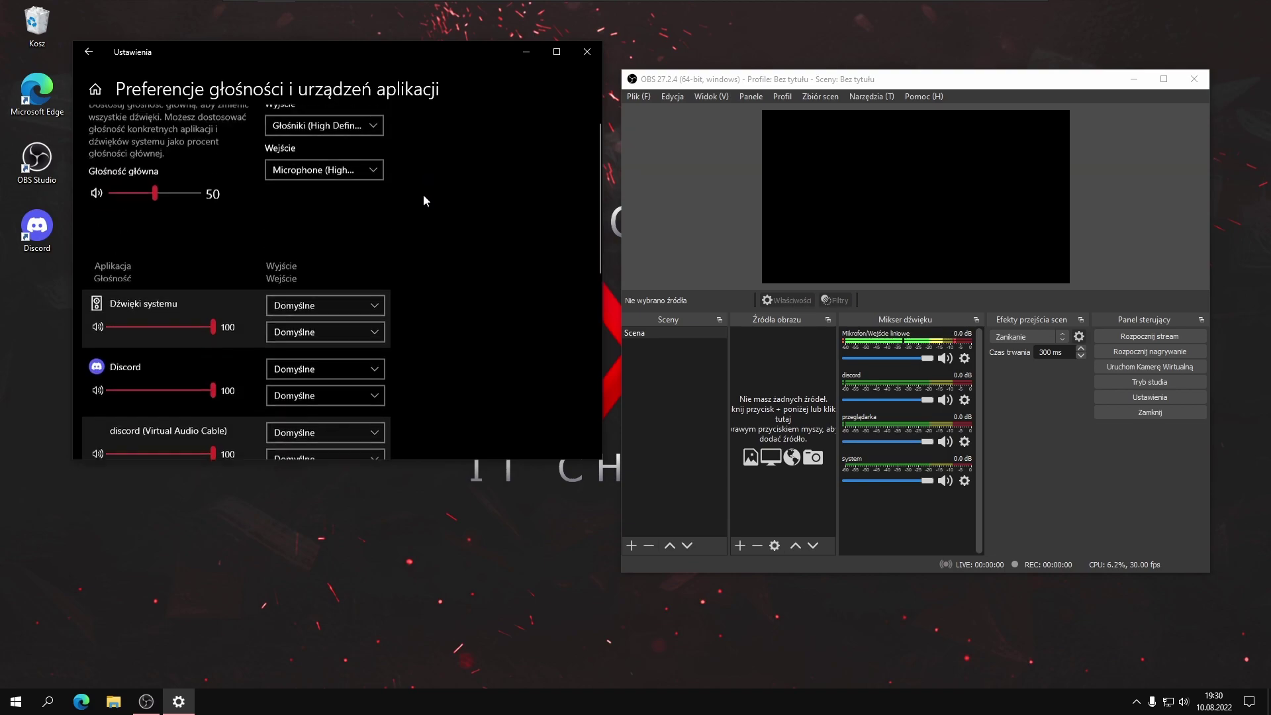
{"action": "left_click", "coordinate": [335, 146]}
{"action": "left_click", "coordinate": [335, 174]}
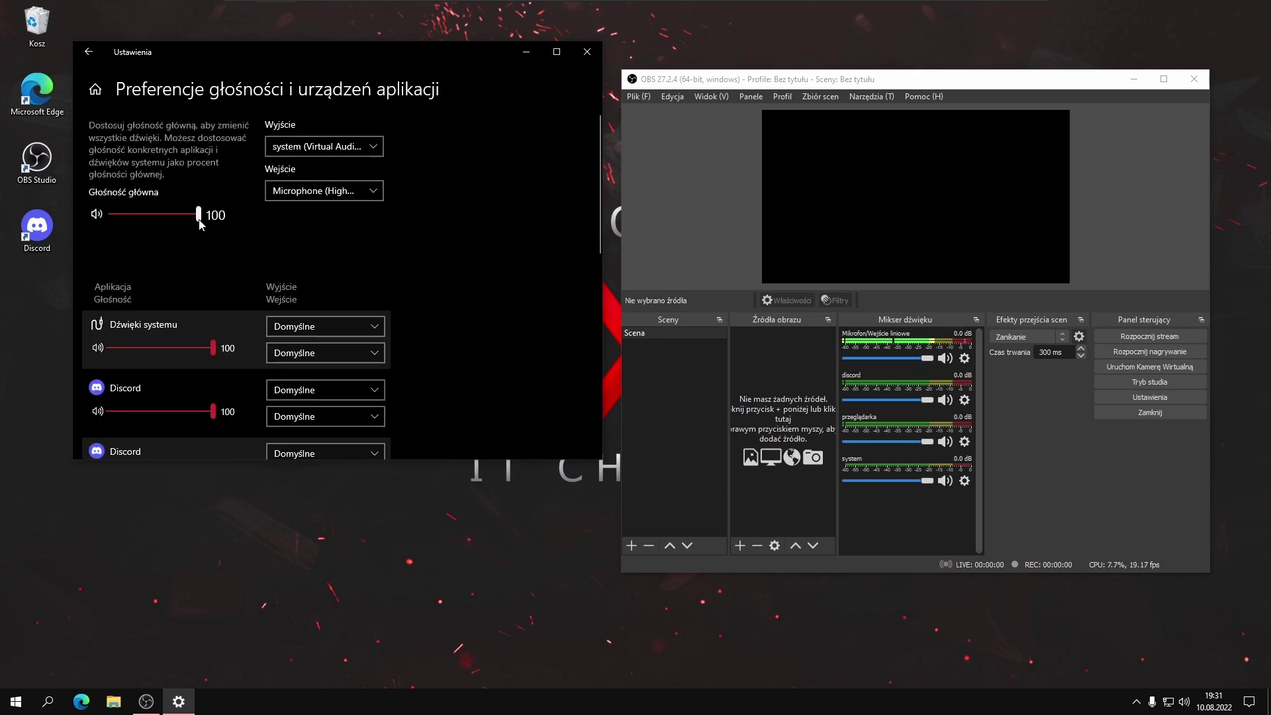
Step: Examine the per-application output devices, including the choices available for Discord, and widen the Settings window
{"action": "scroll", "coordinate": [200, 225], "scroll_direction": "down", "scroll_amount": 2}
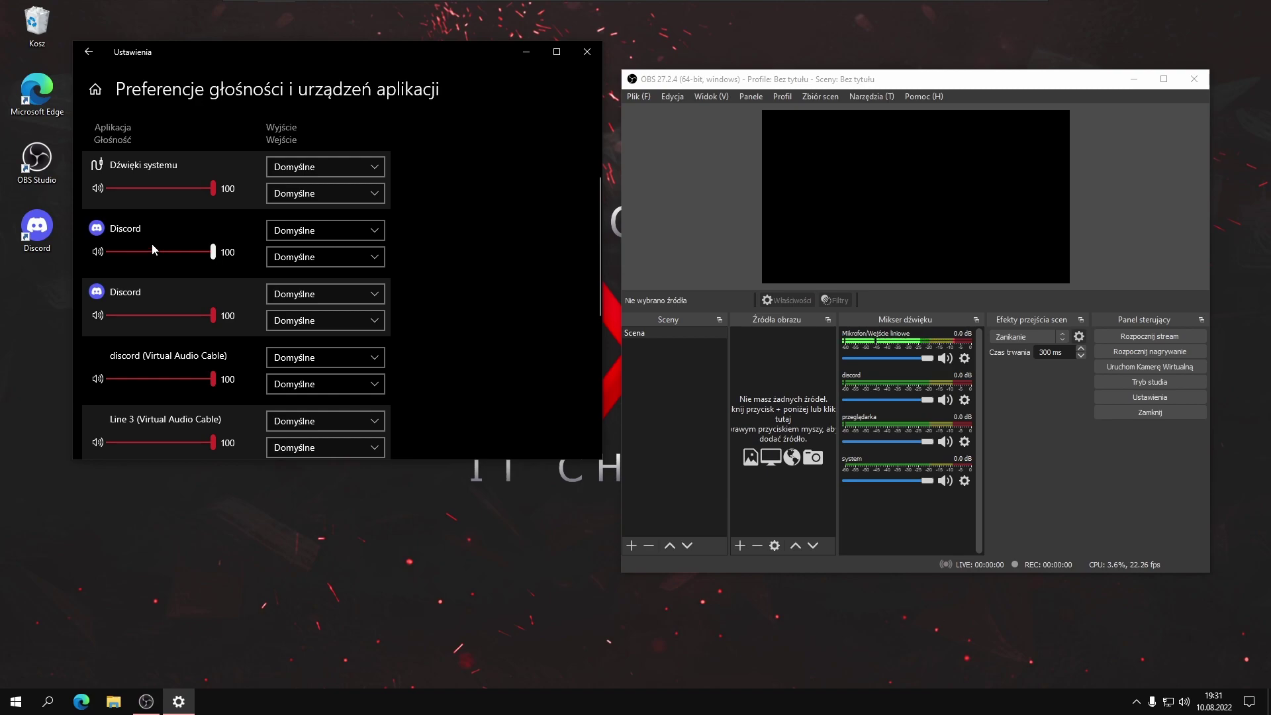
{"action": "left_click", "coordinate": [300, 232]}
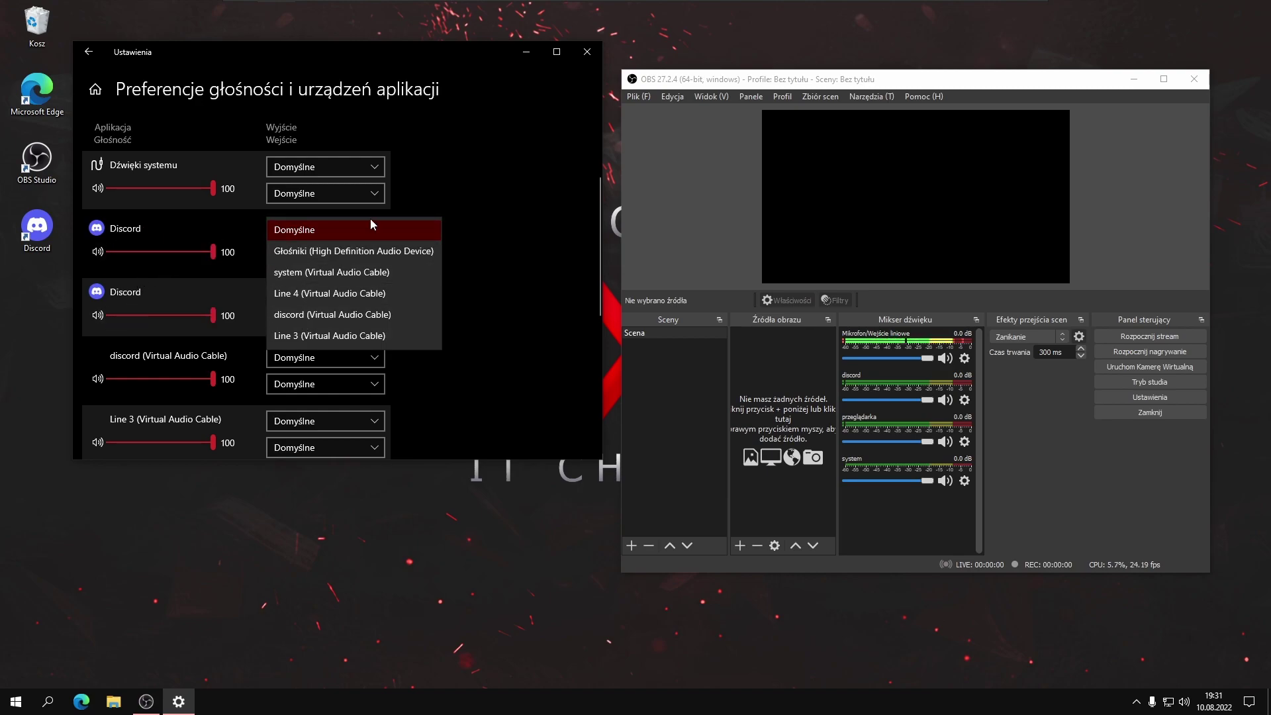
{"action": "left_click", "coordinate": [351, 228]}
{"action": "scroll", "coordinate": [455, 263], "scroll_direction": "down", "scroll_amount": 1}
{"action": "scroll", "coordinate": [434, 256], "scroll_direction": "down", "scroll_amount": 2}
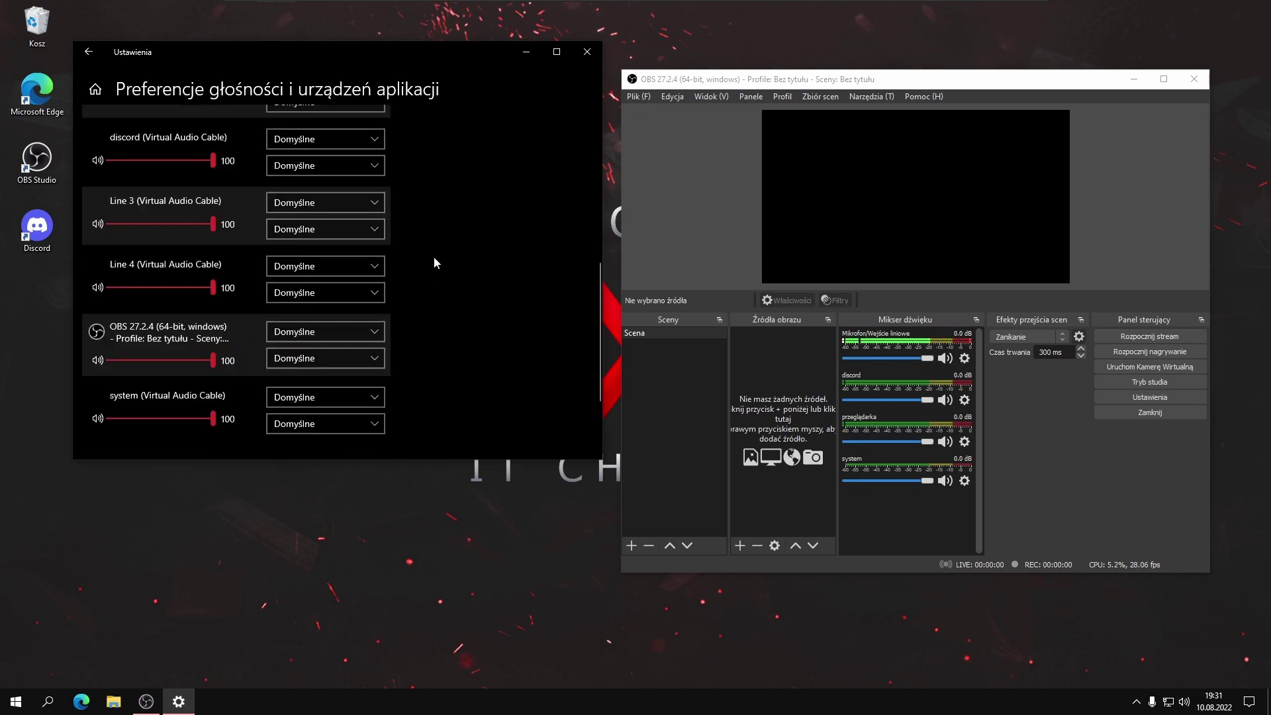
{"action": "scroll", "coordinate": [434, 256], "scroll_direction": "up", "scroll_amount": 2}
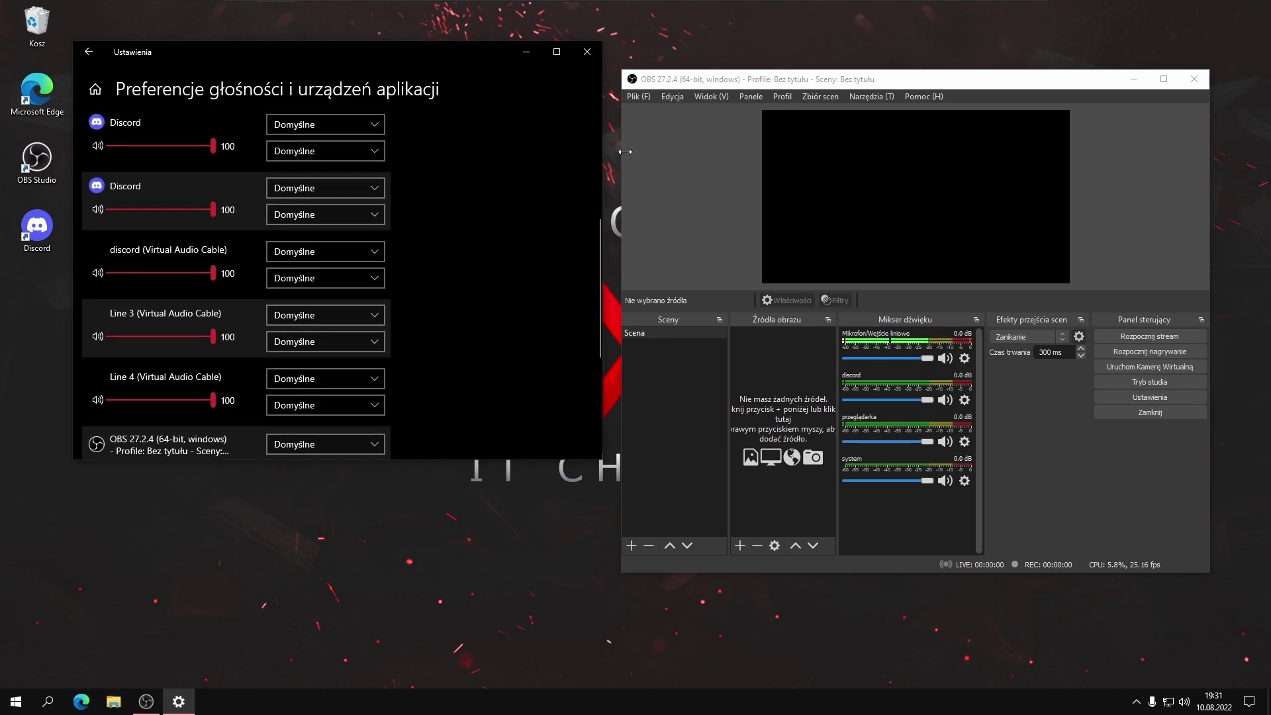
{"action": "left_click_drag", "start_coordinate": [602, 151], "coordinate": [1007, 162]}
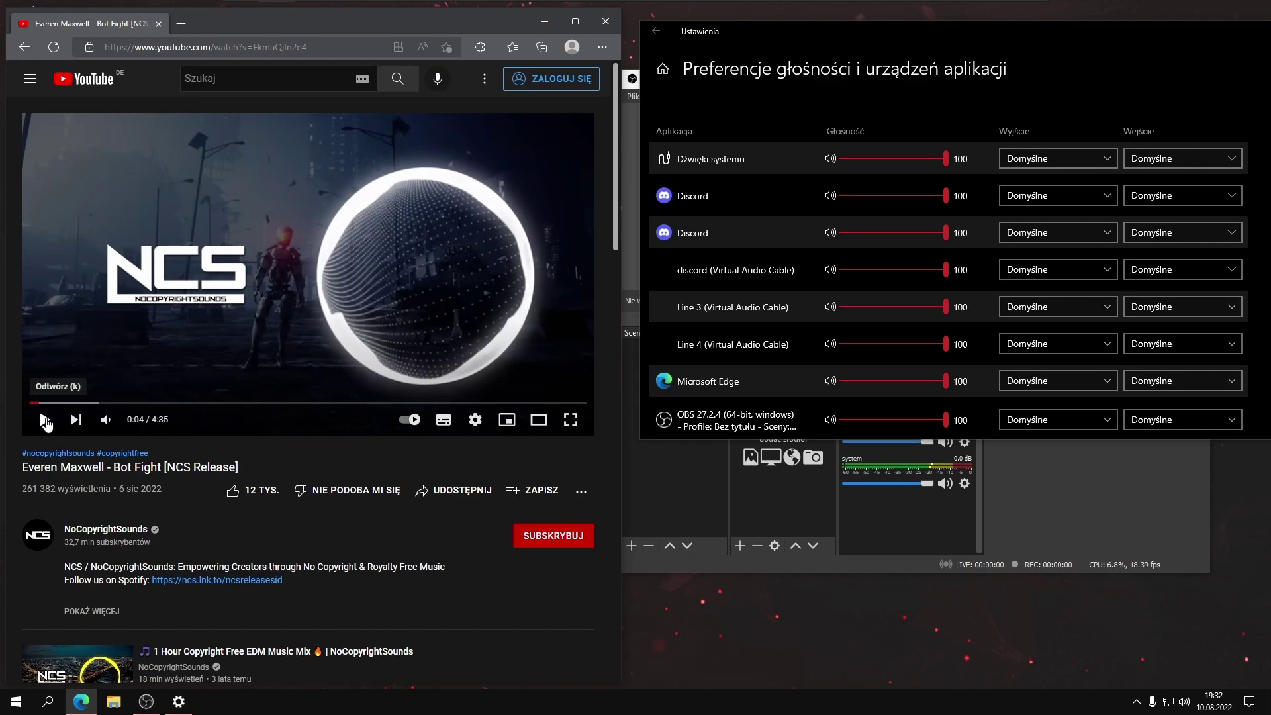
Step: Play the YouTube video and compare the OBS mixer levels with the main output device in the sound preferences
{"action": "left_click", "coordinate": [45, 420]}
{"action": "left_click", "coordinate": [706, 490]}
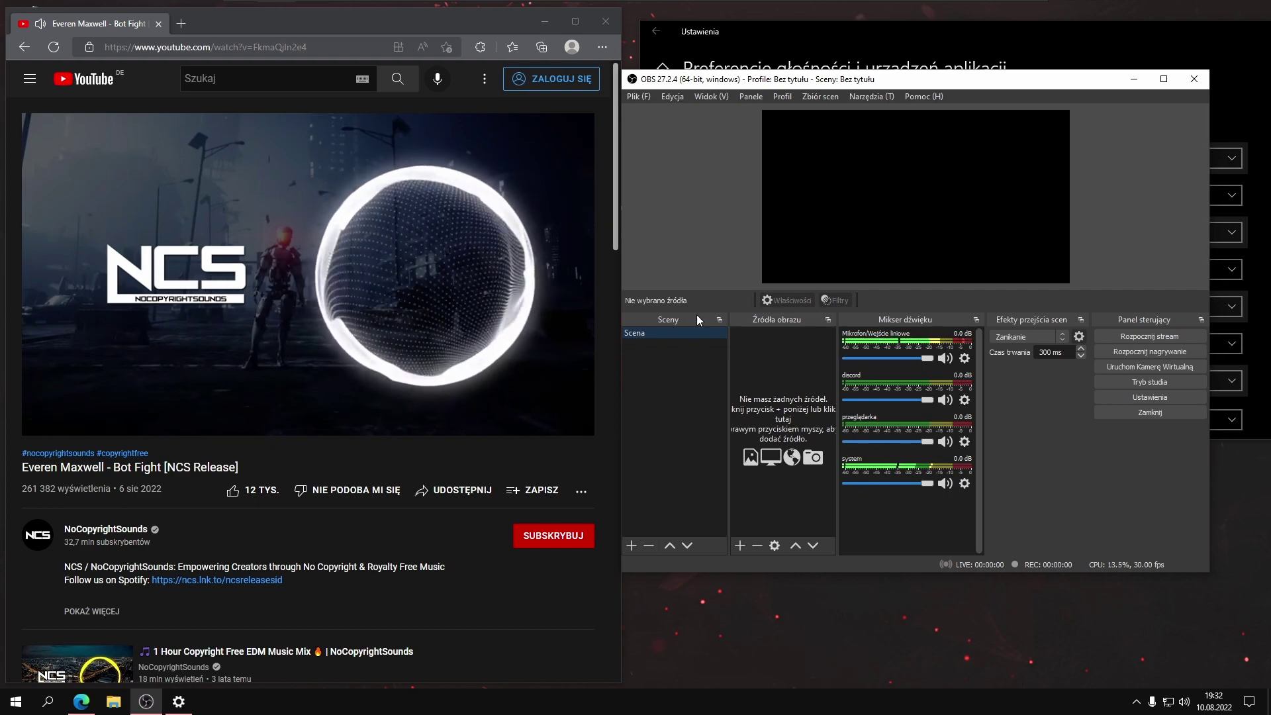
{"action": "left_click", "coordinate": [959, 42]}
{"action": "scroll", "coordinate": [774, 357], "scroll_direction": "up", "scroll_amount": 2}
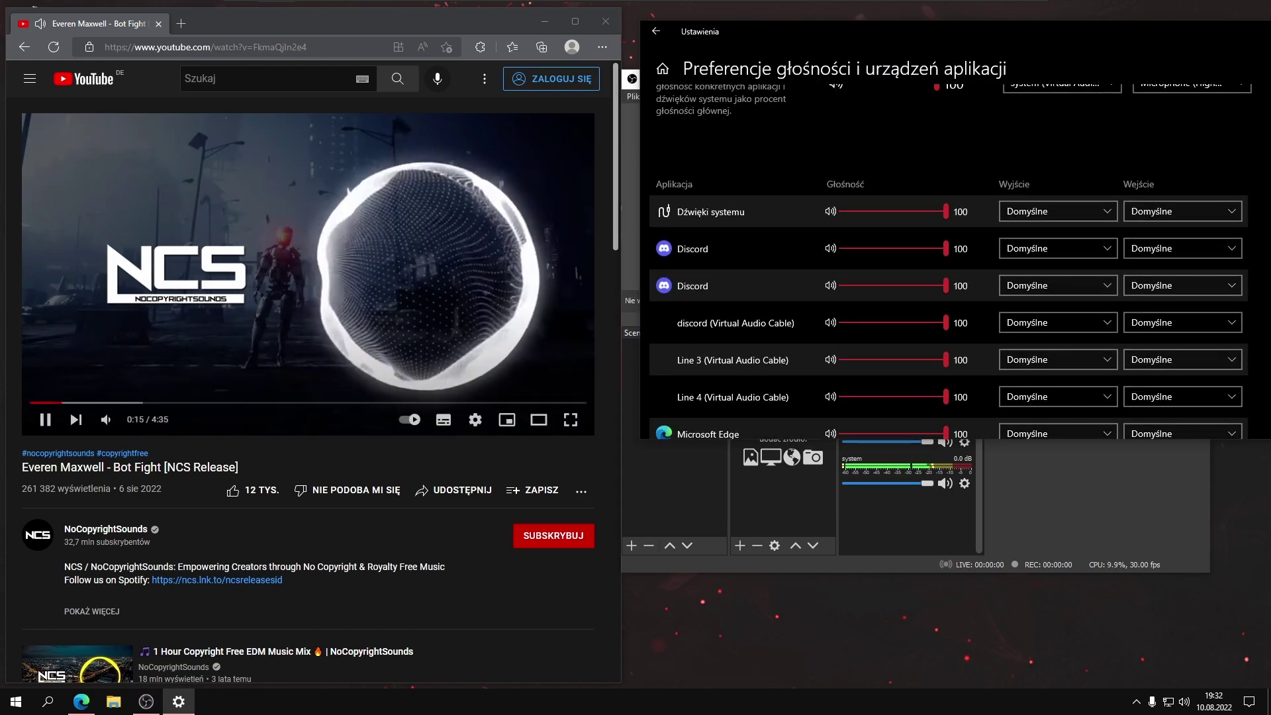
{"action": "scroll", "coordinate": [761, 348], "scroll_direction": "up", "scroll_amount": 1}
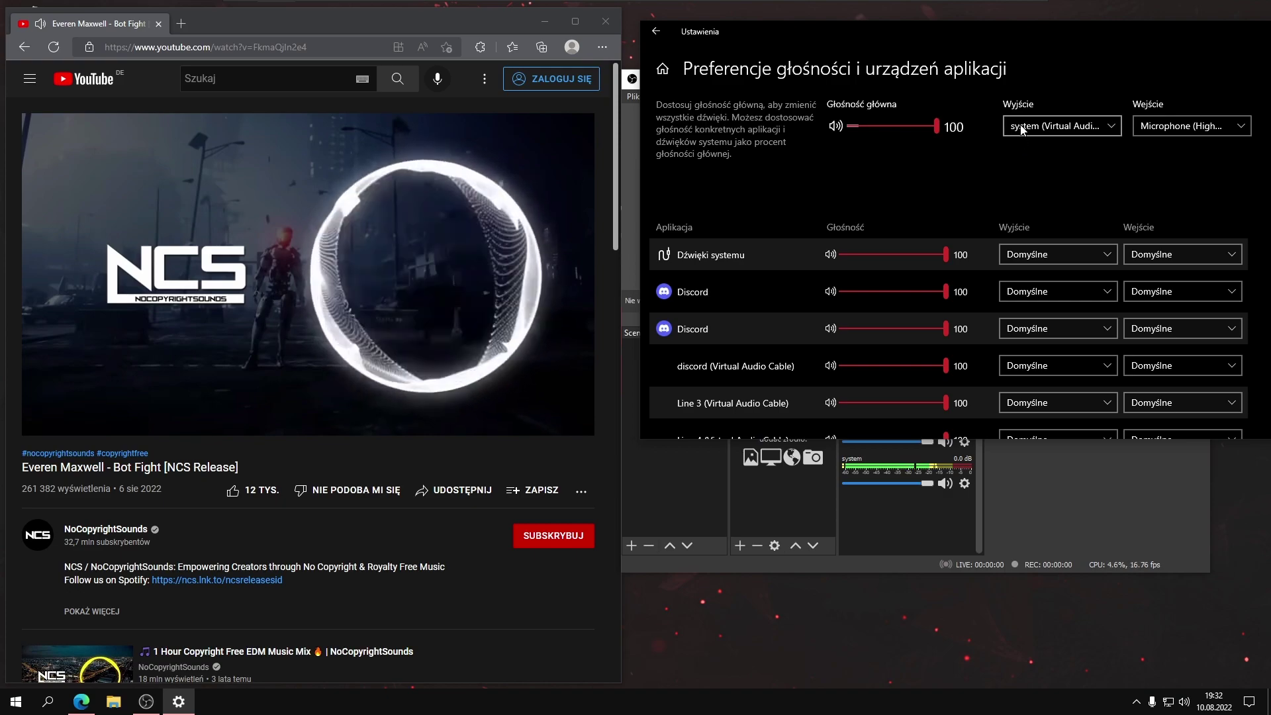
Step: Set the Microsoft Edge output device to Line 3 (Virtual Audio Cable) and check the przeglądarka level in the OBS mixer
{"action": "scroll", "coordinate": [879, 204], "scroll_direction": "down", "scroll_amount": 2}
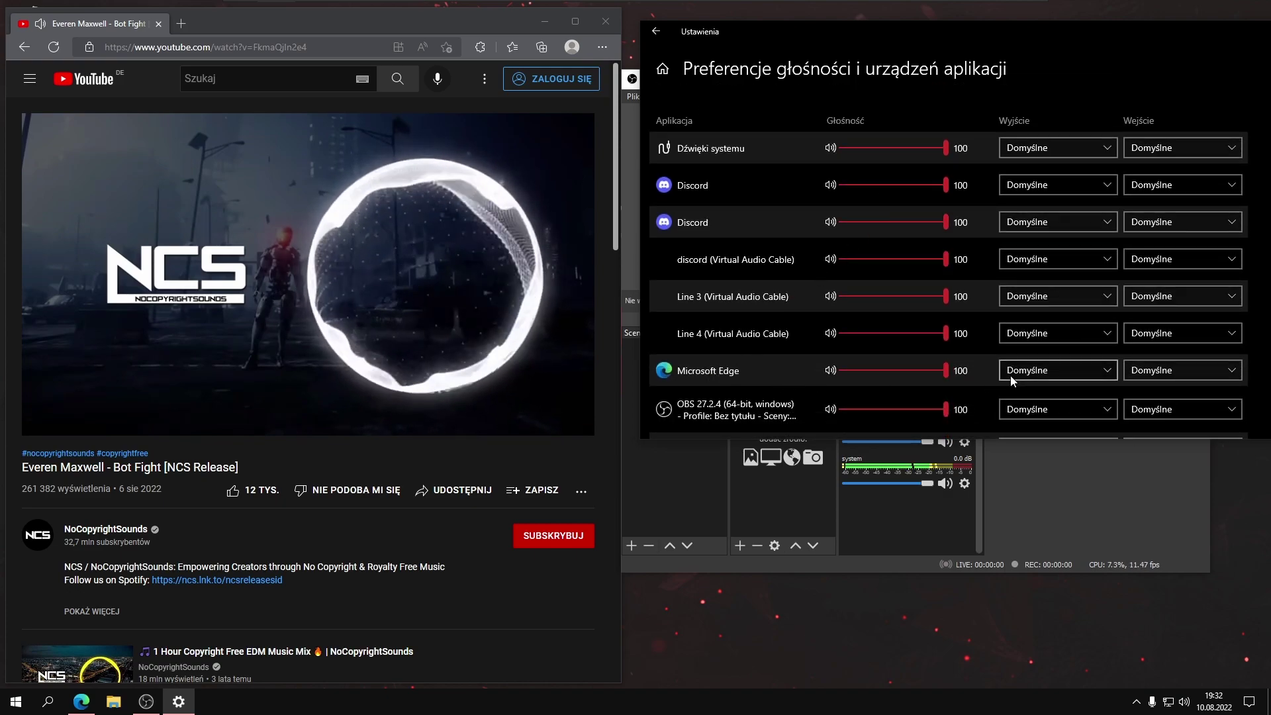
{"action": "left_click", "coordinate": [1032, 370]}
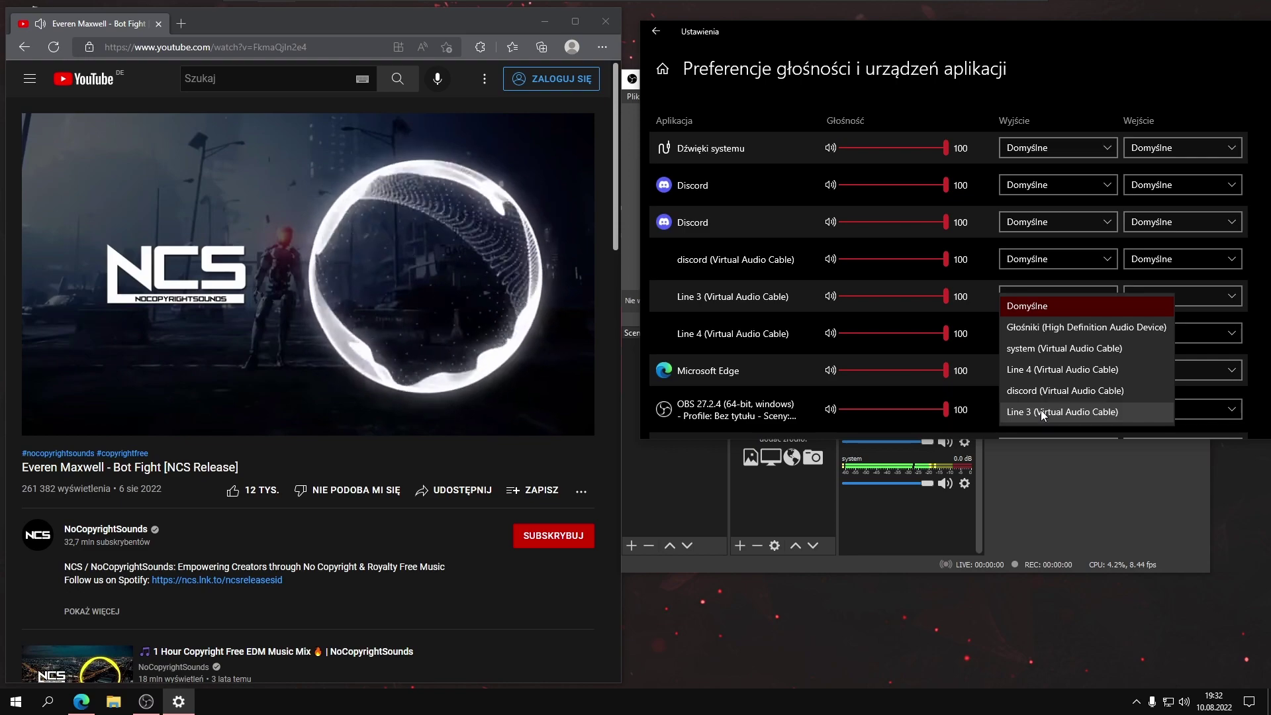
{"action": "left_click", "coordinate": [1041, 411]}
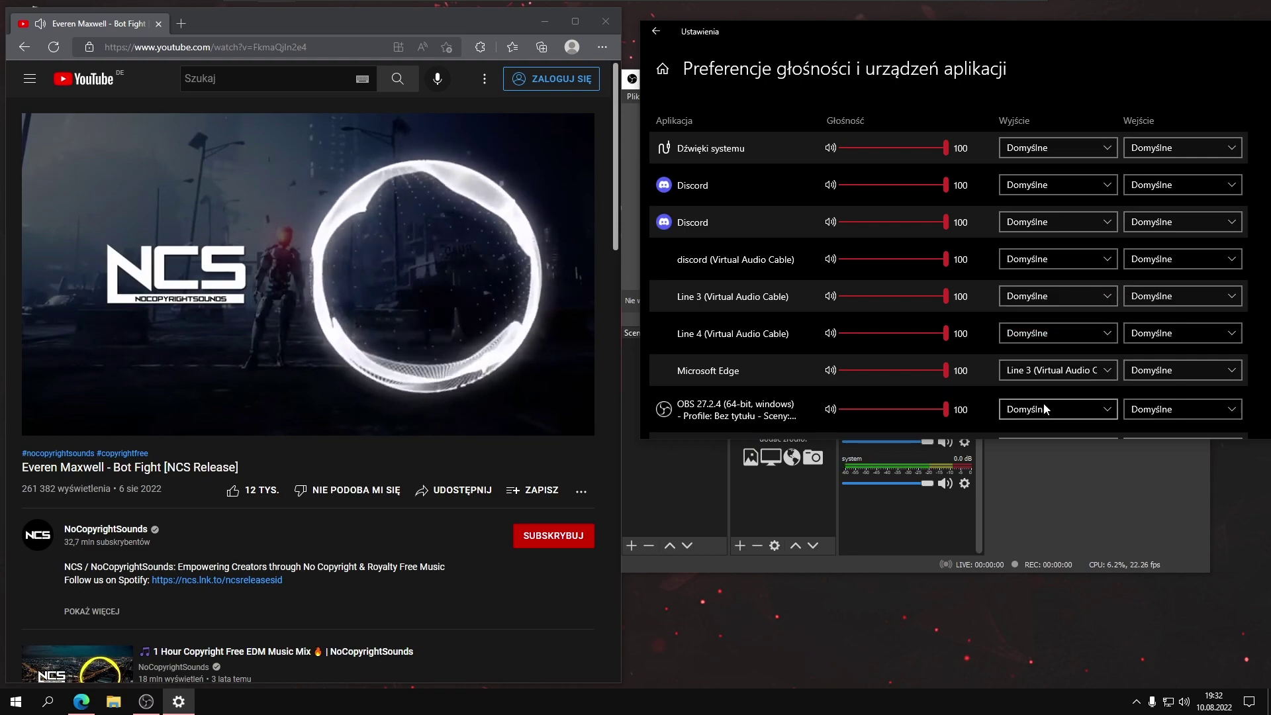
{"action": "left_click", "coordinate": [1041, 498]}
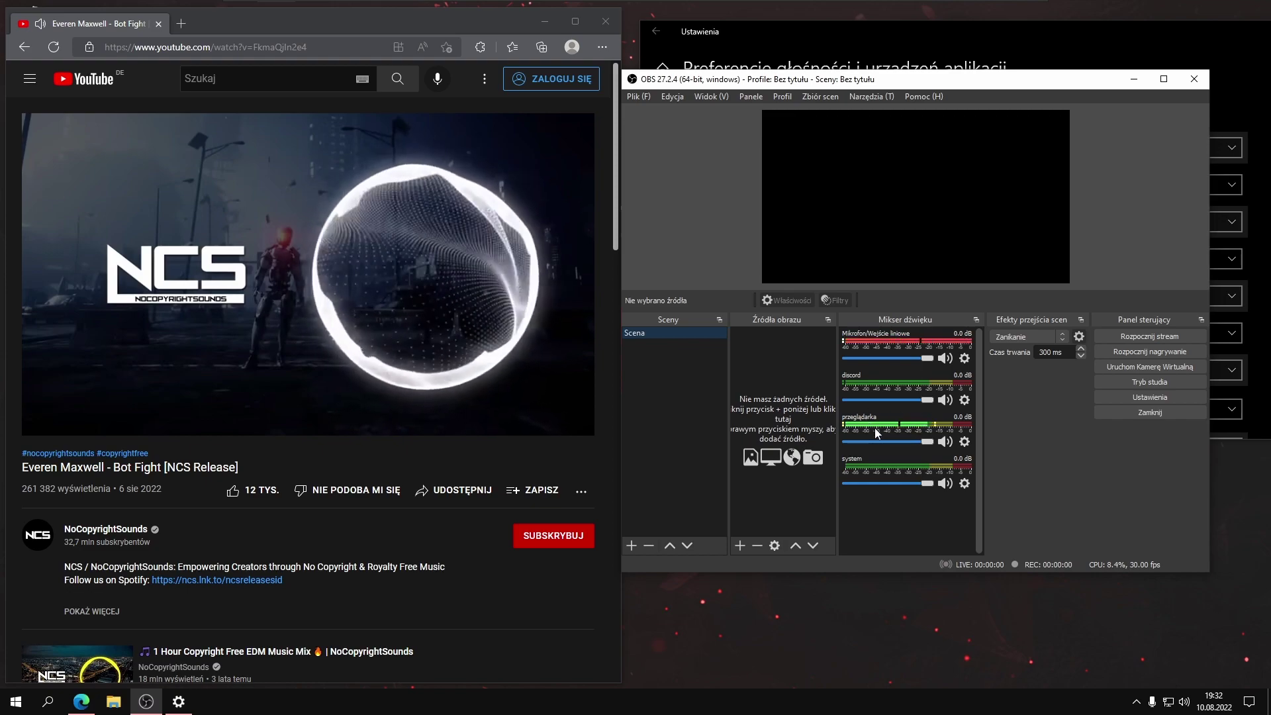
Step: Pause the YouTube video, close its browser tab and move the OBS window clear of the app volume preferences
{"action": "left_click", "coordinate": [446, 308]}
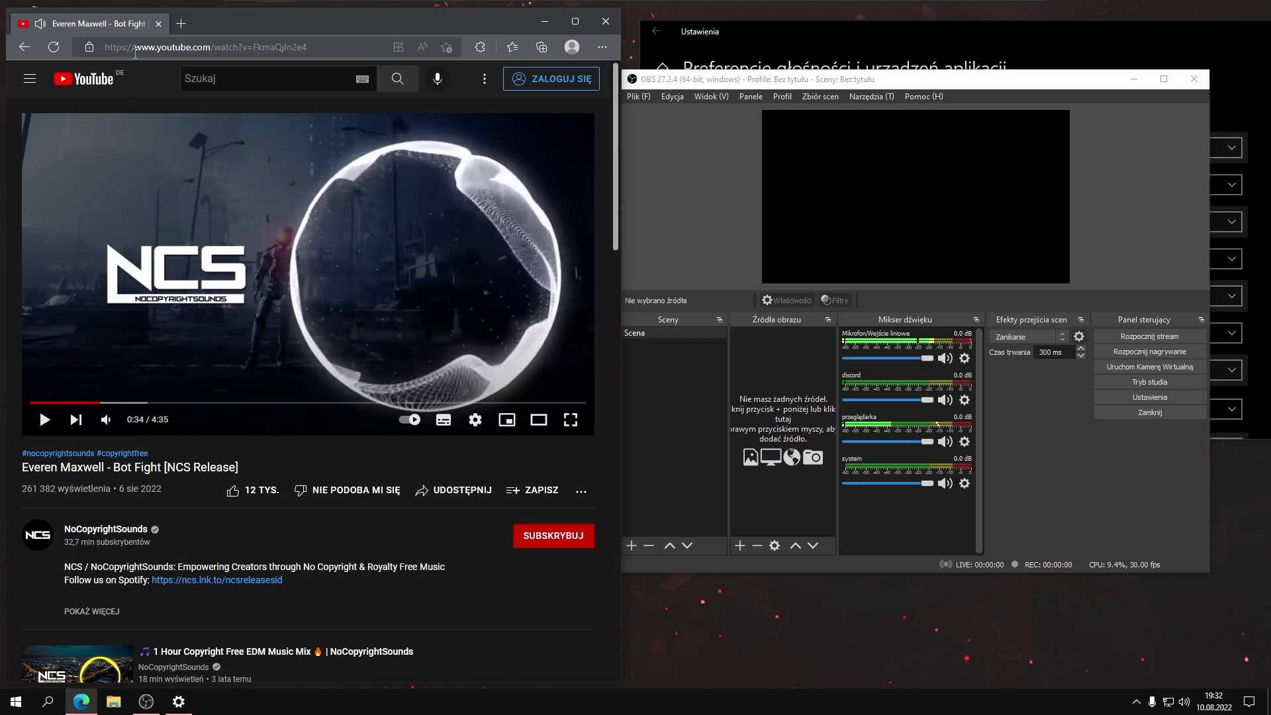
{"action": "left_click", "coordinate": [158, 24]}
{"action": "left_click_drag", "start_coordinate": [863, 85], "coordinate": [489, 51]}
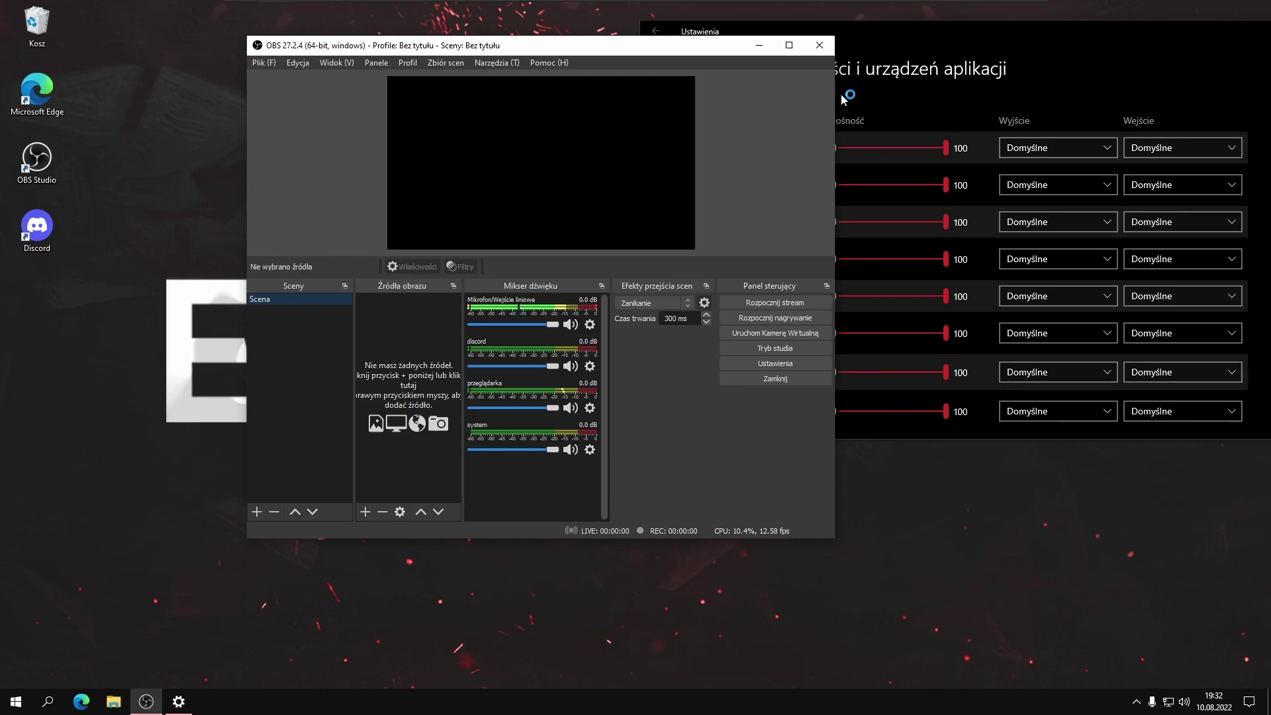
Step: Compare the virtual cable entries and their output options in the app volume preferences with the channels in the OBS mixer
{"action": "left_click", "coordinate": [860, 122]}
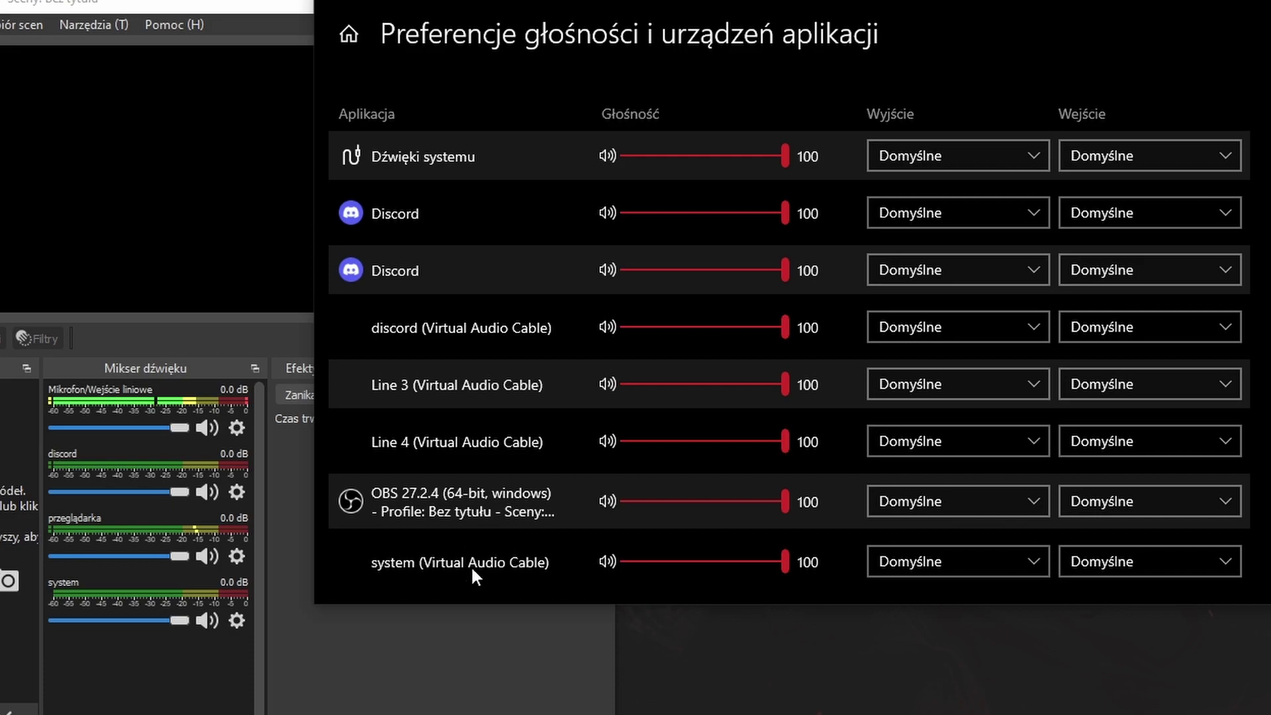
{"action": "scroll", "coordinate": [423, 477], "scroll_direction": "down", "scroll_amount": 2}
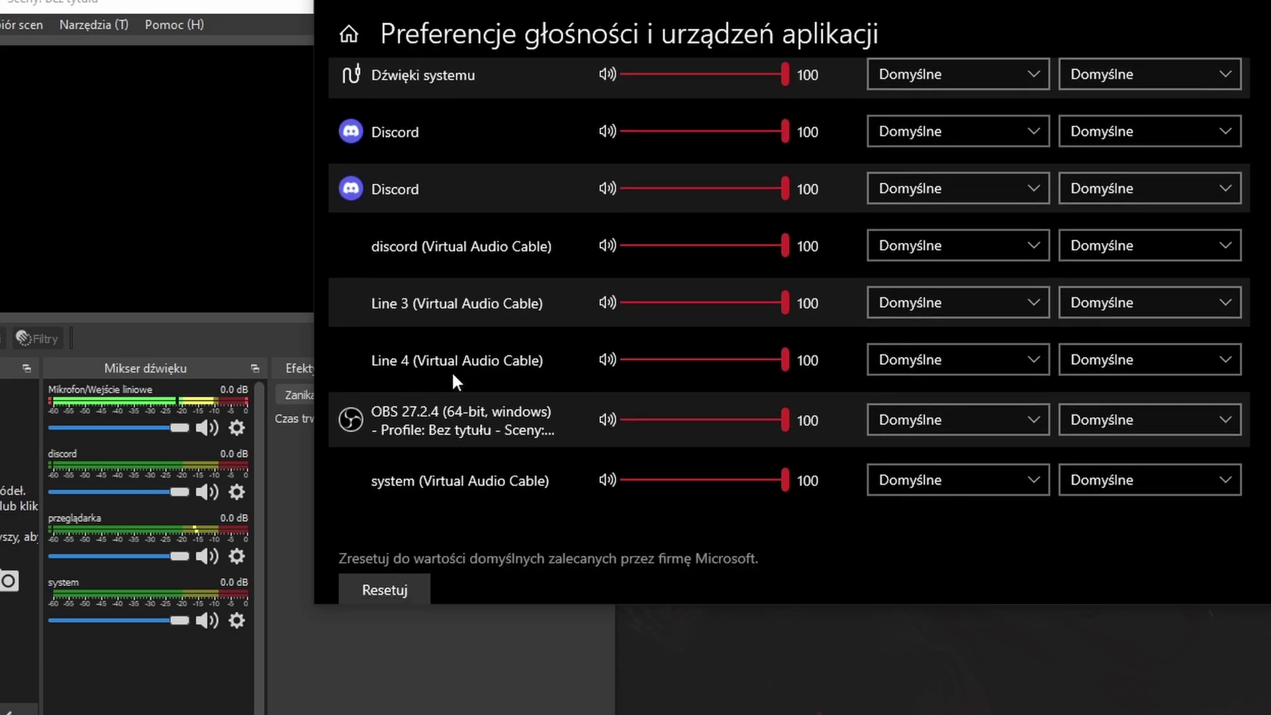
{"action": "scroll", "coordinate": [502, 343], "scroll_direction": "up", "scroll_amount": 4}
{"action": "scroll", "coordinate": [502, 343], "scroll_direction": "up", "scroll_amount": 1}
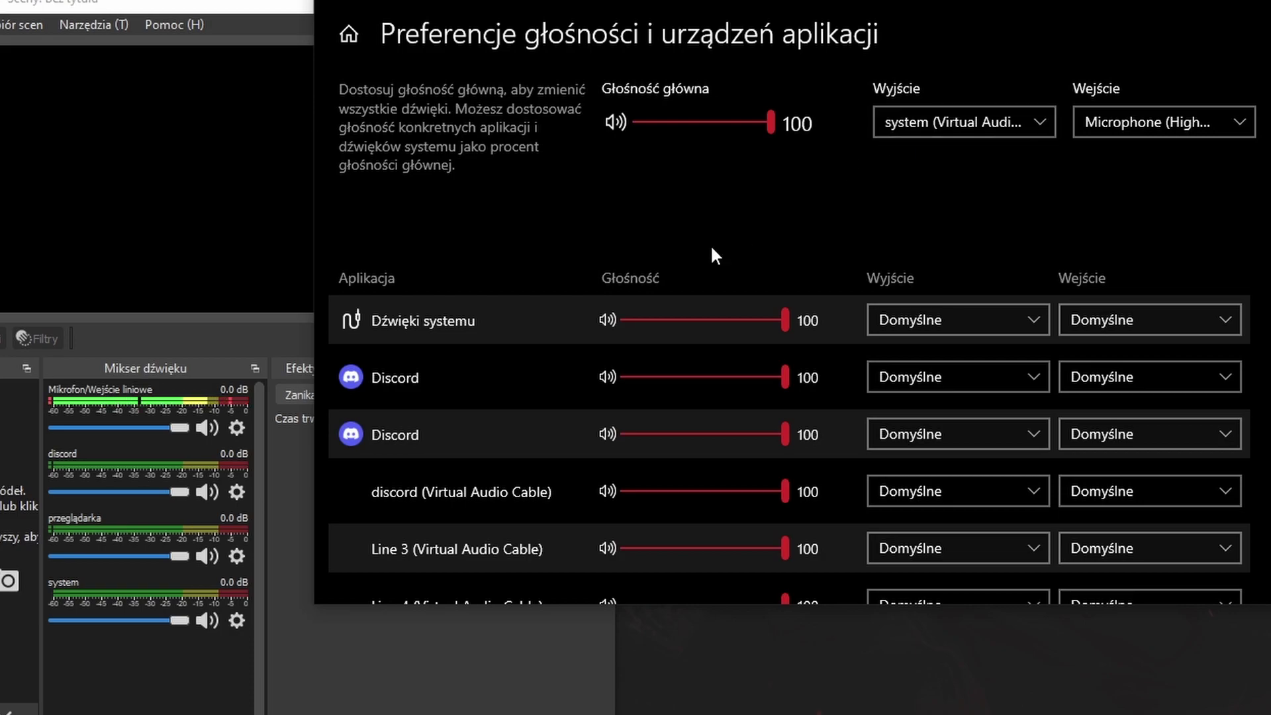
{"action": "left_click", "coordinate": [73, 620]}
{"action": "left_click_drag", "start_coordinate": [77, 622], "coordinate": [198, 617]}
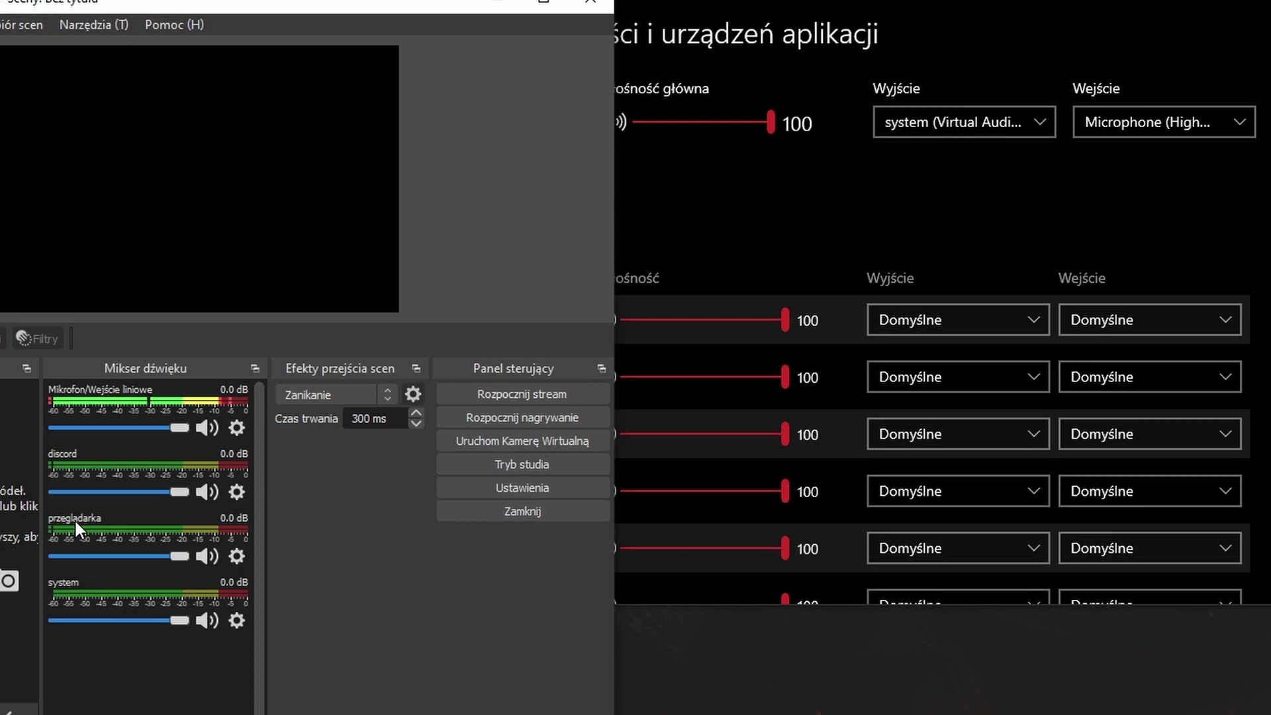
{"action": "left_click", "coordinate": [969, 181]}
{"action": "scroll", "coordinate": [705, 228], "scroll_direction": "down", "scroll_amount": 1}
{"action": "scroll", "coordinate": [704, 235], "scroll_direction": "down", "scroll_amount": 2}
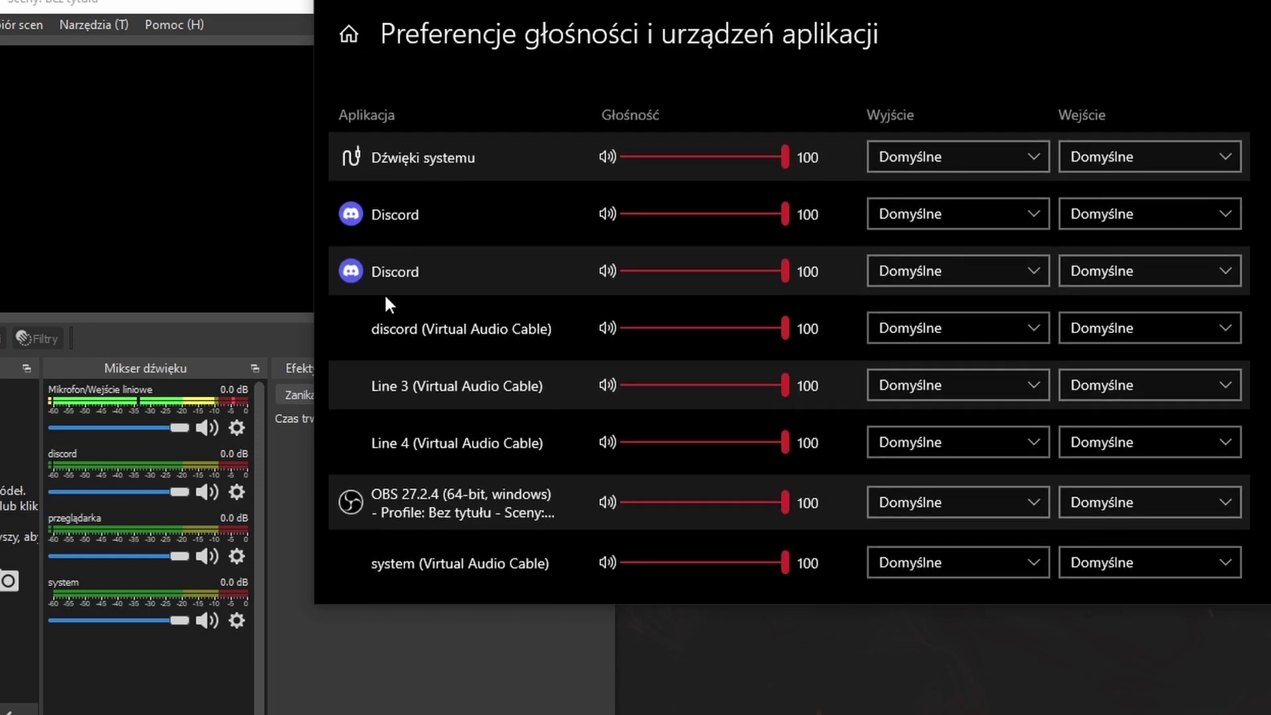
{"action": "left_click", "coordinate": [892, 332]}
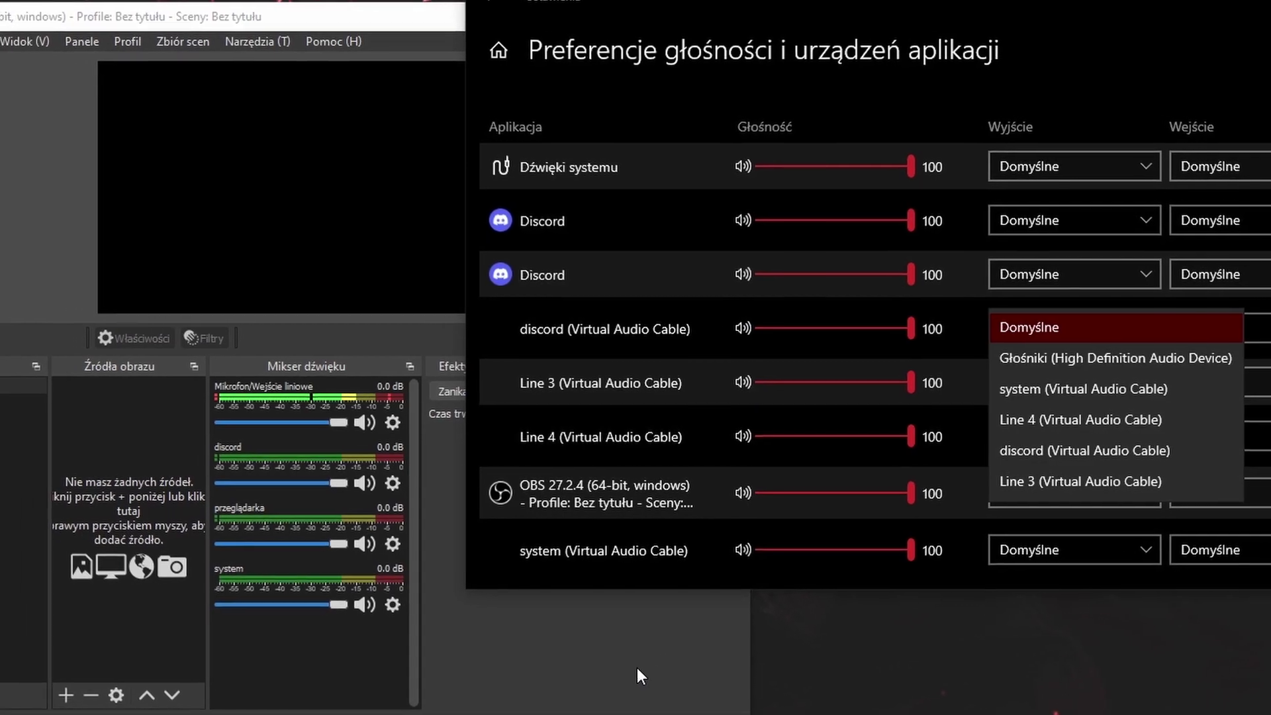
{"action": "left_click", "coordinate": [637, 667]}
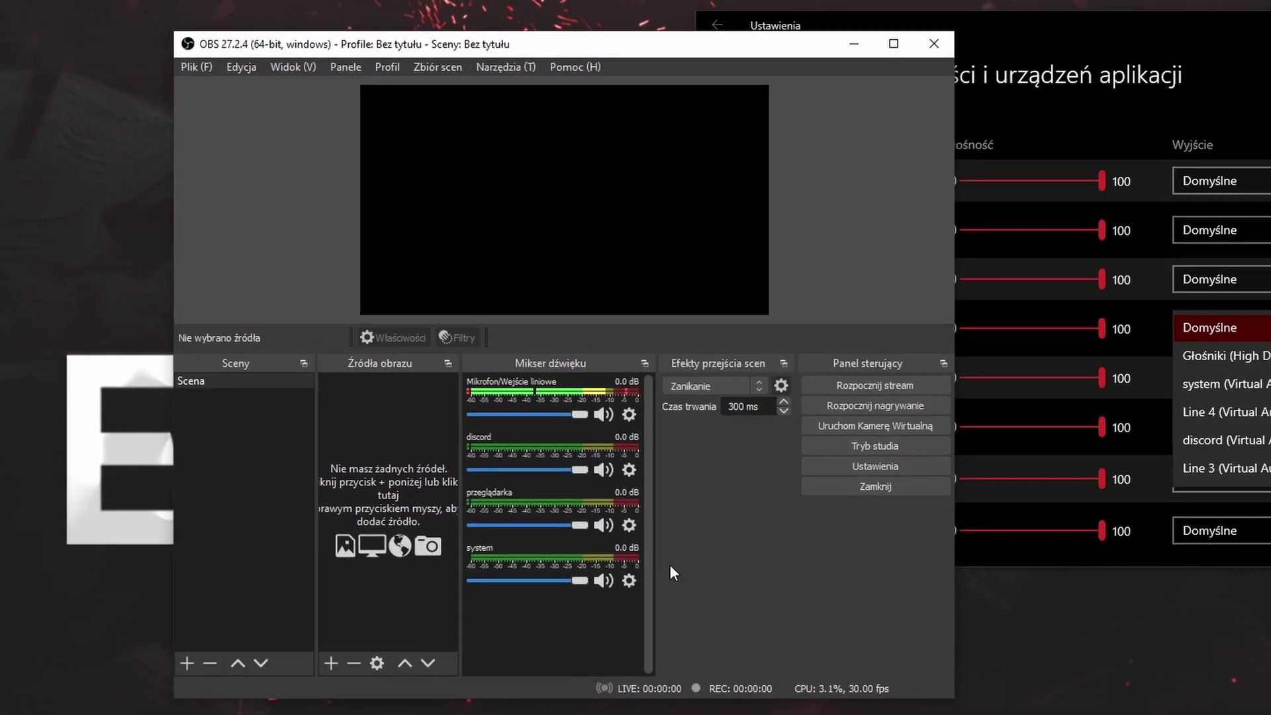
Step: Open the advanced audio settings of the OBS mixer and widen the dialog to show all six track columns
{"action": "right_click", "coordinate": [350, 645]}
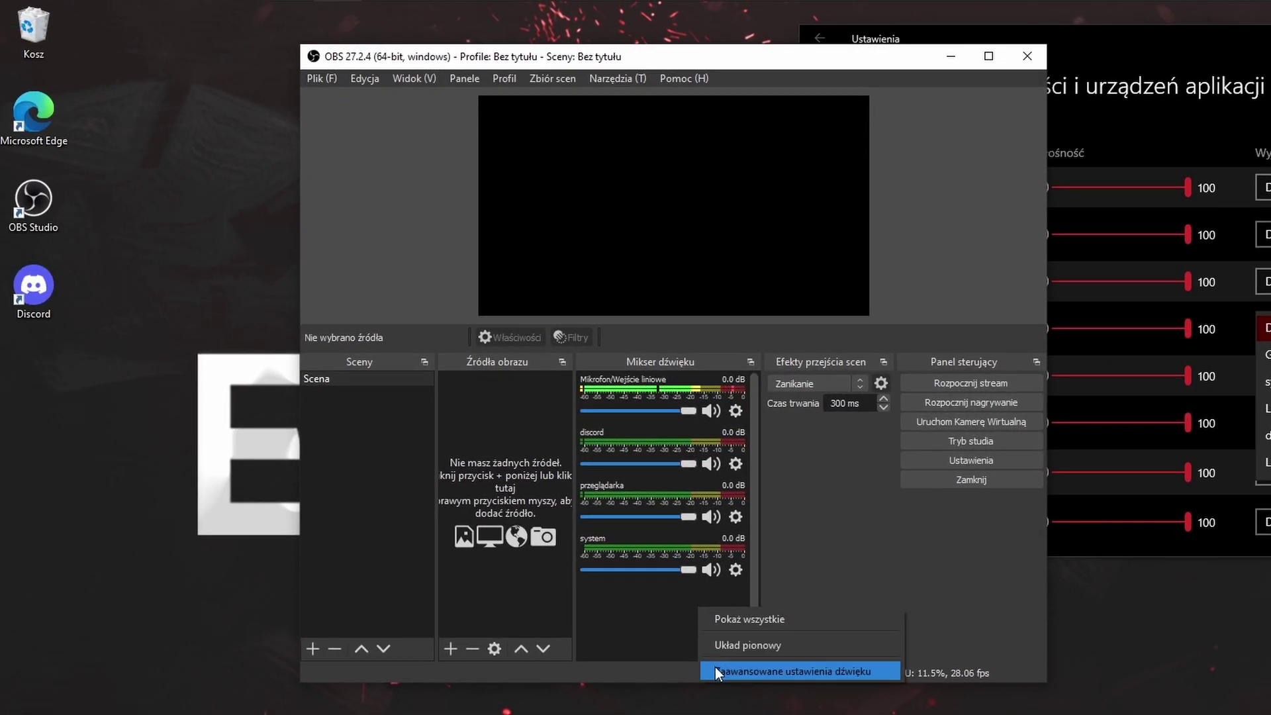
{"action": "left_click", "coordinate": [683, 672]}
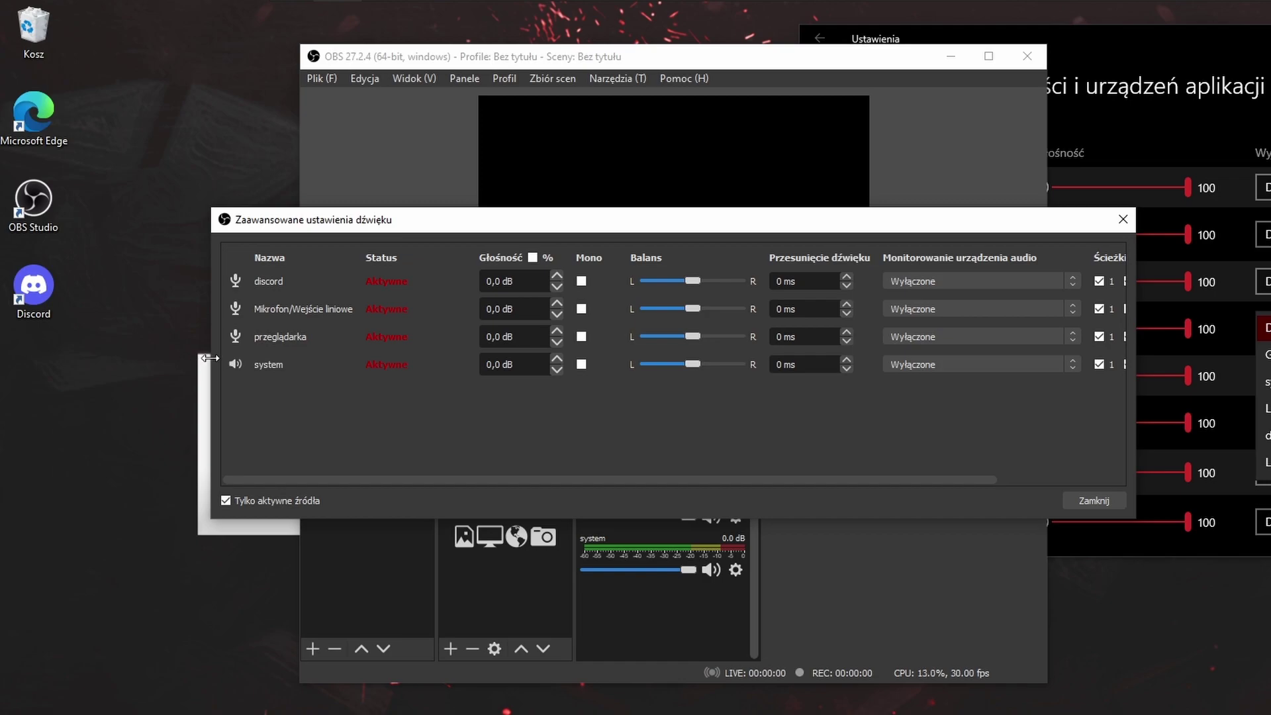
{"action": "left_click_drag", "start_coordinate": [209, 358], "coordinate": [9, 358]}
{"action": "right_click", "coordinate": [663, 624]}
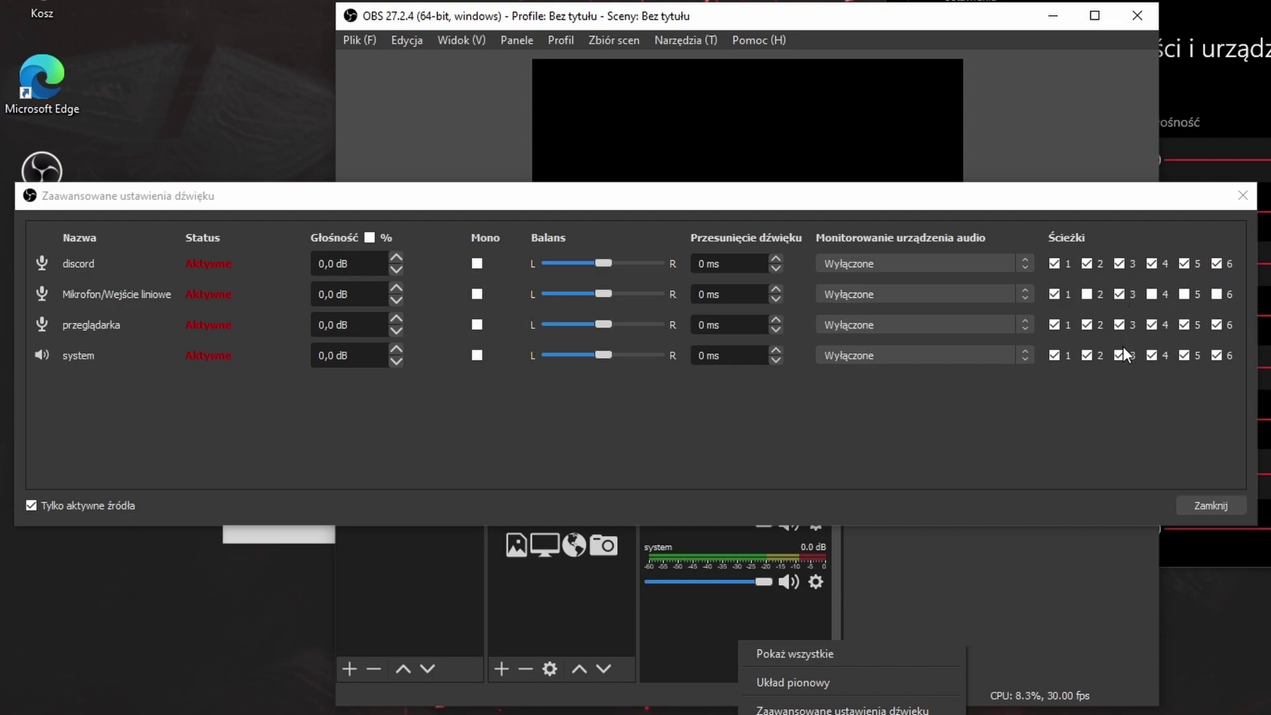
Step: Assign system to tracks 1 and 2, the microphone to 1 and 3, discord to 1 and 4, and przeglądarka to 1 and 5 only
{"action": "left_click", "coordinate": [1086, 264]}
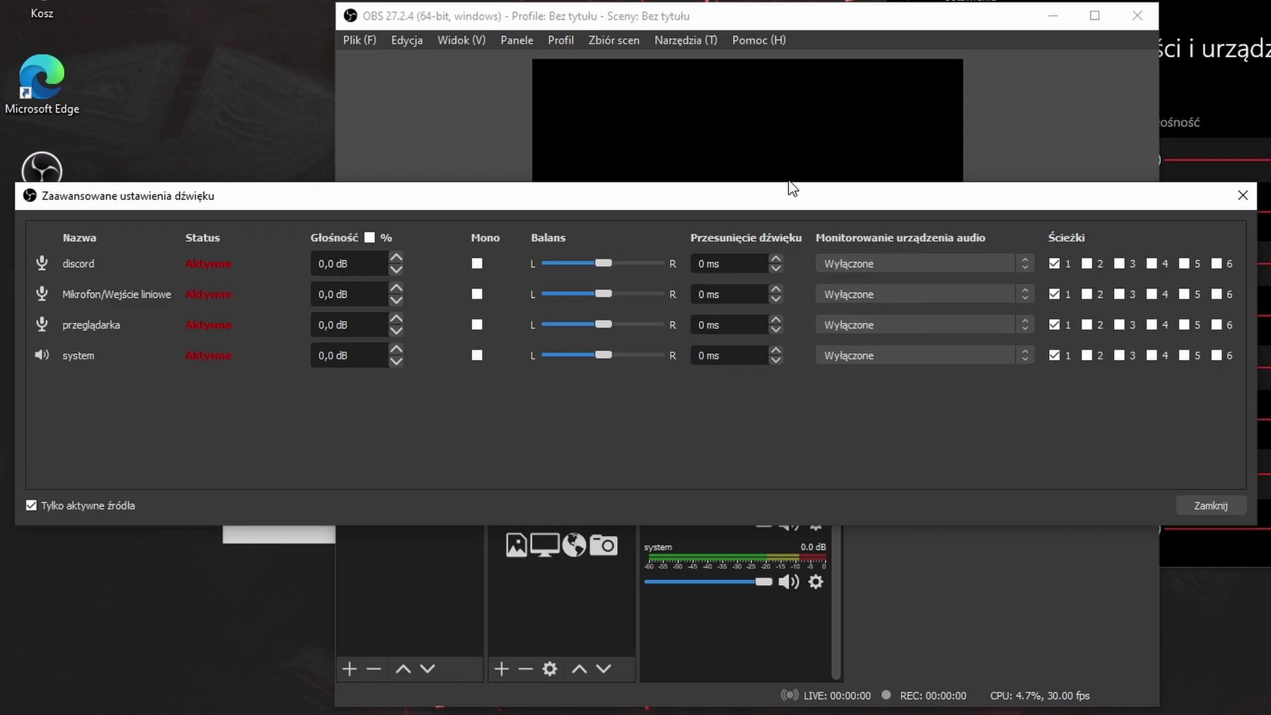
{"action": "left_click_drag", "start_coordinate": [780, 196], "coordinate": [842, 205]}
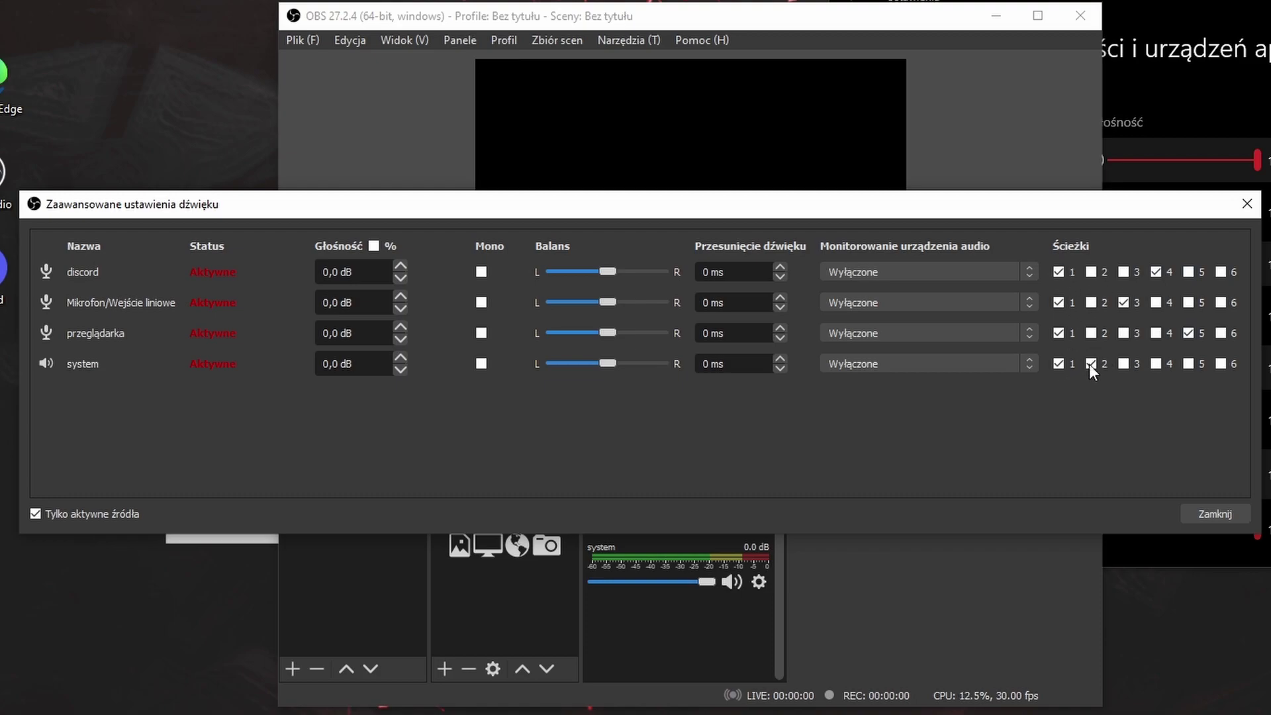
{"action": "left_click", "coordinate": [1213, 511]}
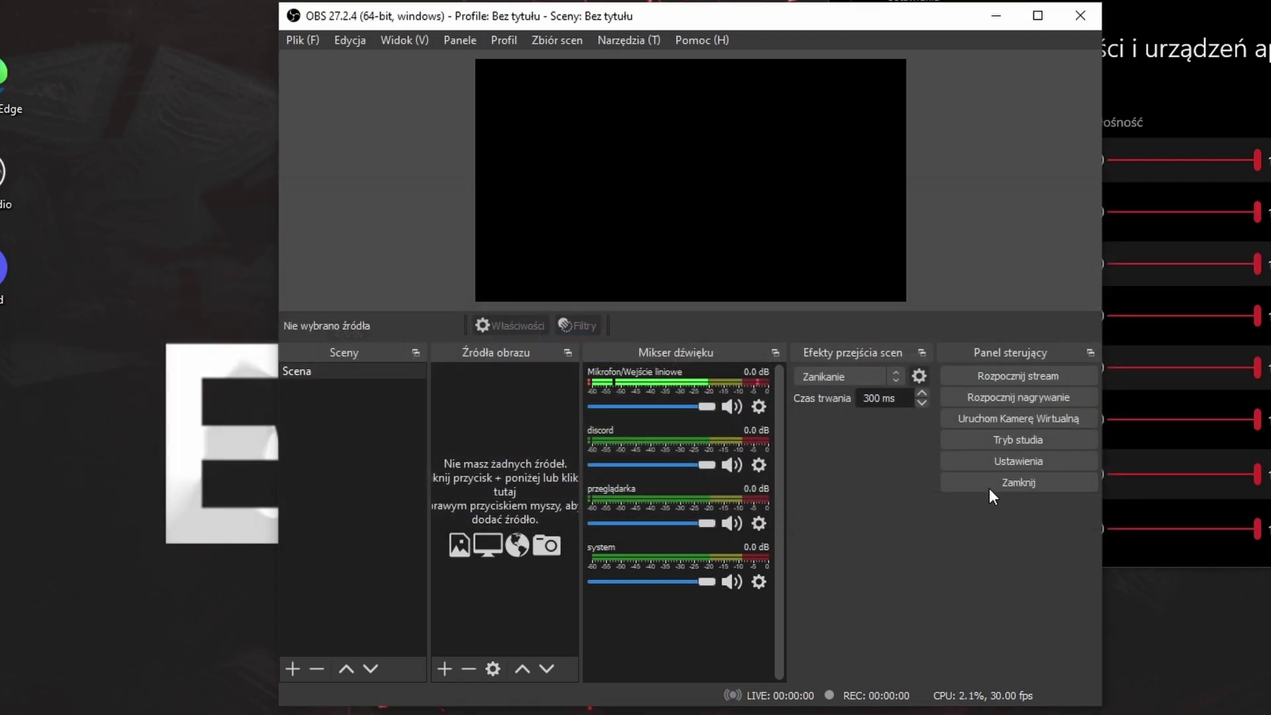
Step: In the OBS output settings, set the output mode (Tryb wyjścia) to Zaawansowane
{"action": "left_click", "coordinate": [983, 462]}
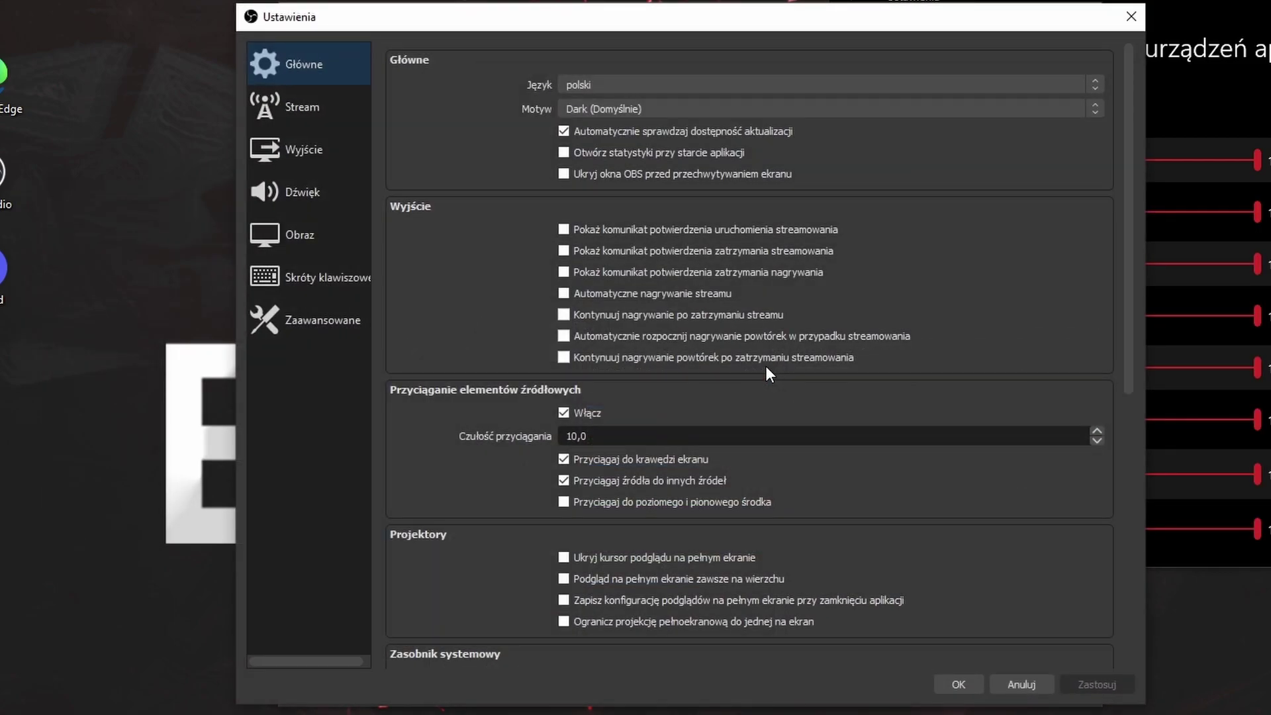
{"action": "left_click", "coordinate": [292, 110]}
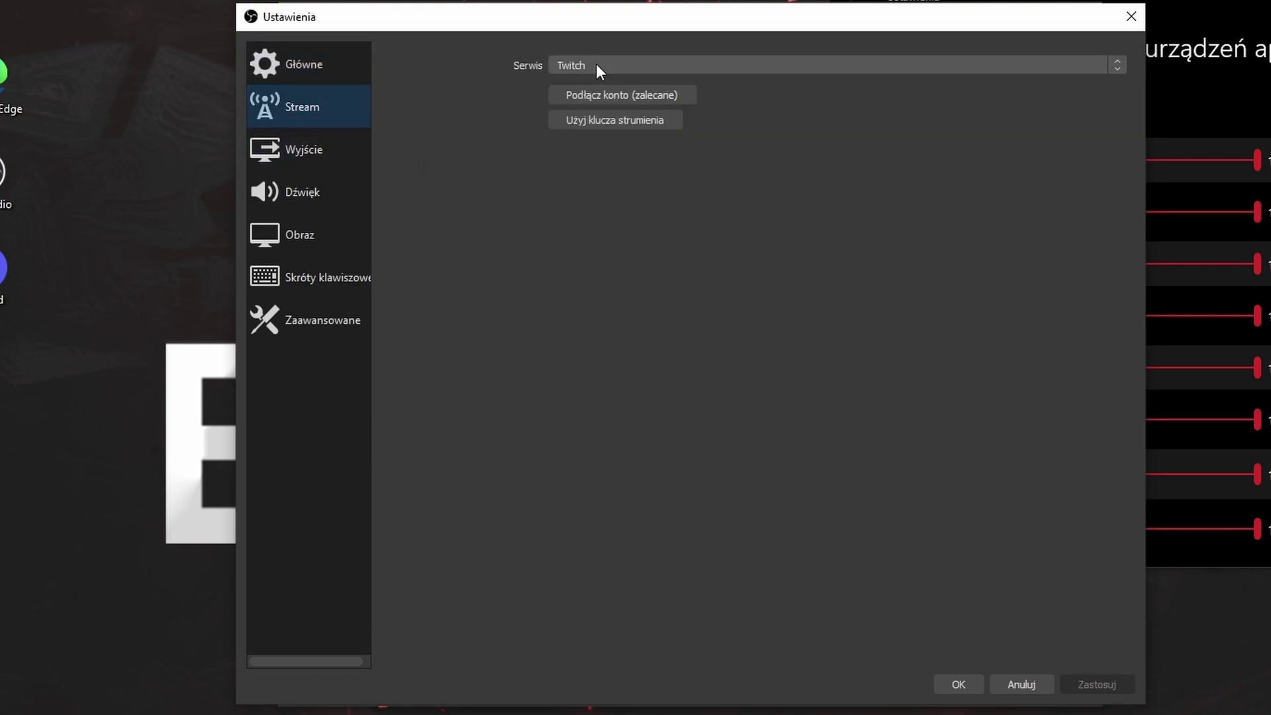
{"action": "left_click", "coordinate": [271, 153]}
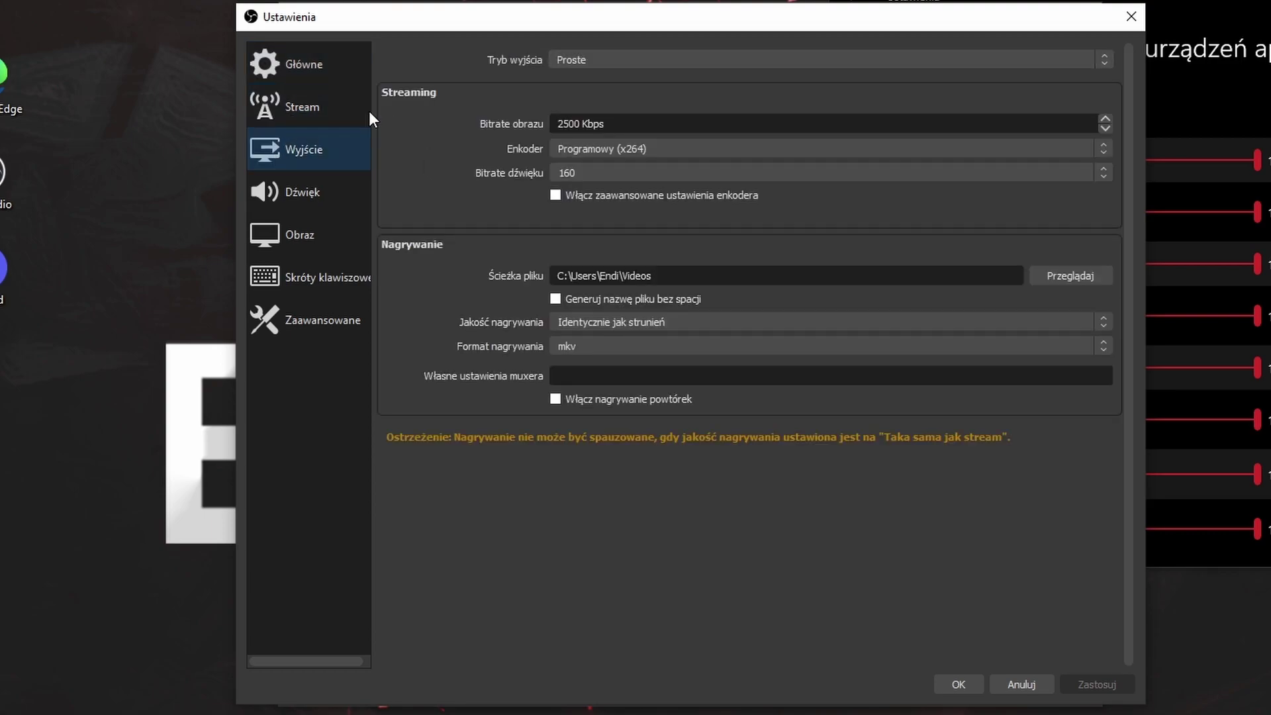
{"action": "left_click", "coordinate": [252, 118]}
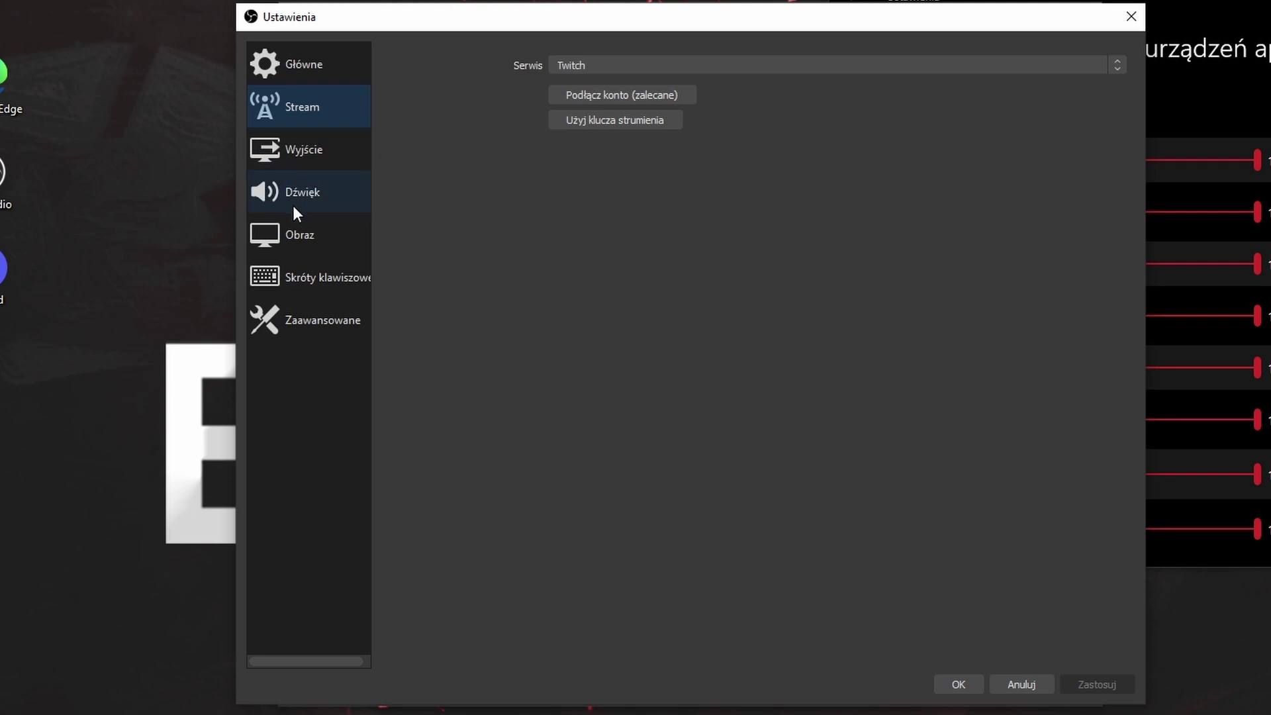
{"action": "left_click", "coordinate": [283, 151]}
{"action": "left_click", "coordinate": [555, 59]}
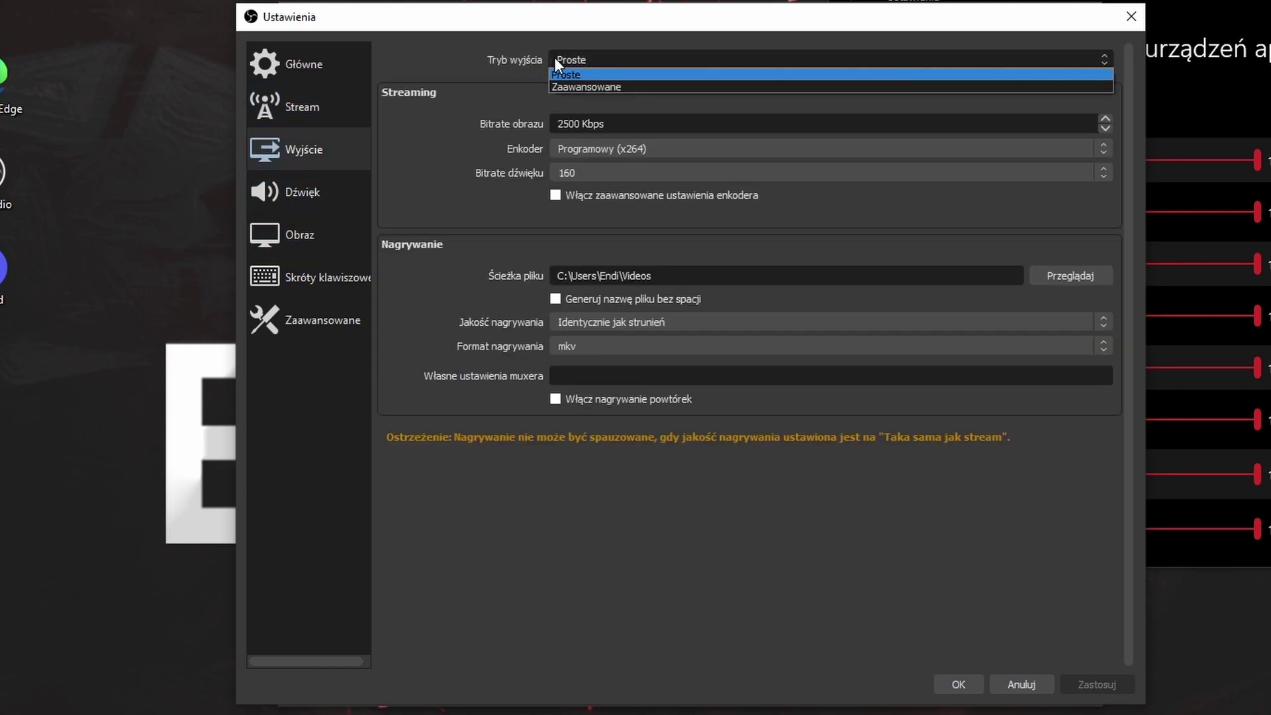
{"action": "left_click", "coordinate": [566, 80]}
Step: In the recording output settings, enable audio tracks 1 to 5 and set the encoder to x264
{"action": "left_click", "coordinate": [470, 97]}
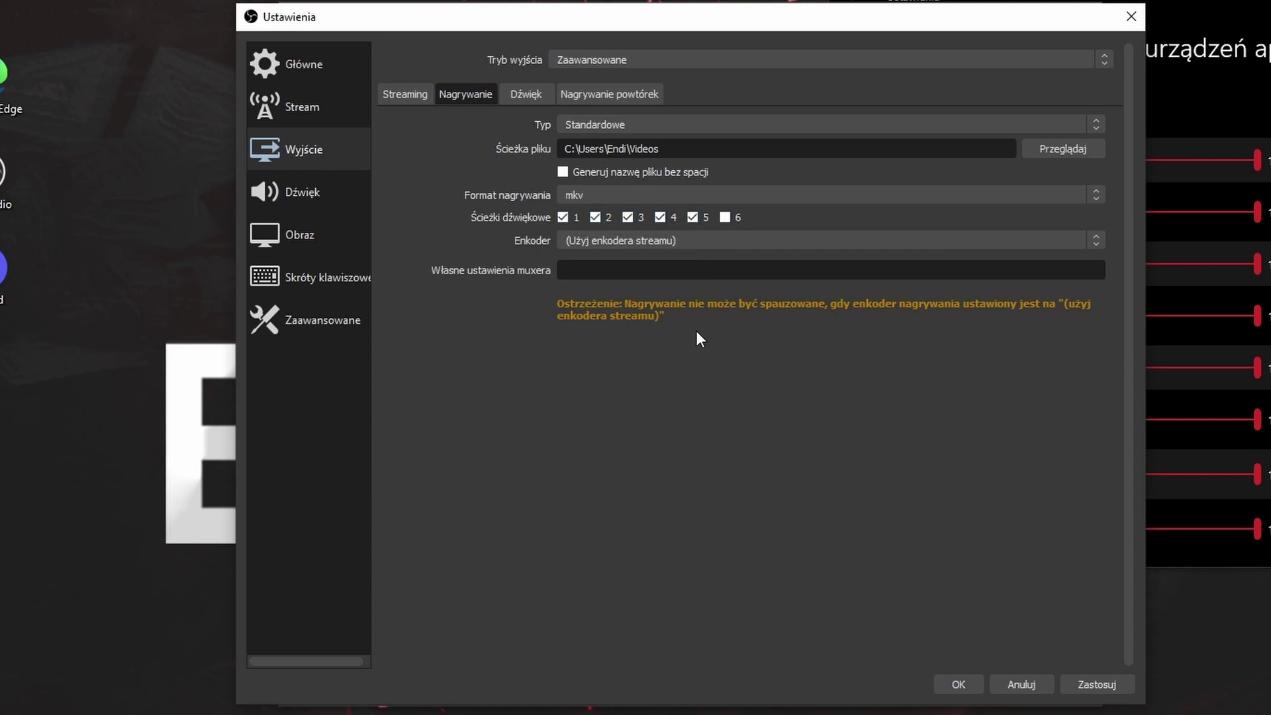
{"action": "left_click", "coordinate": [587, 242]}
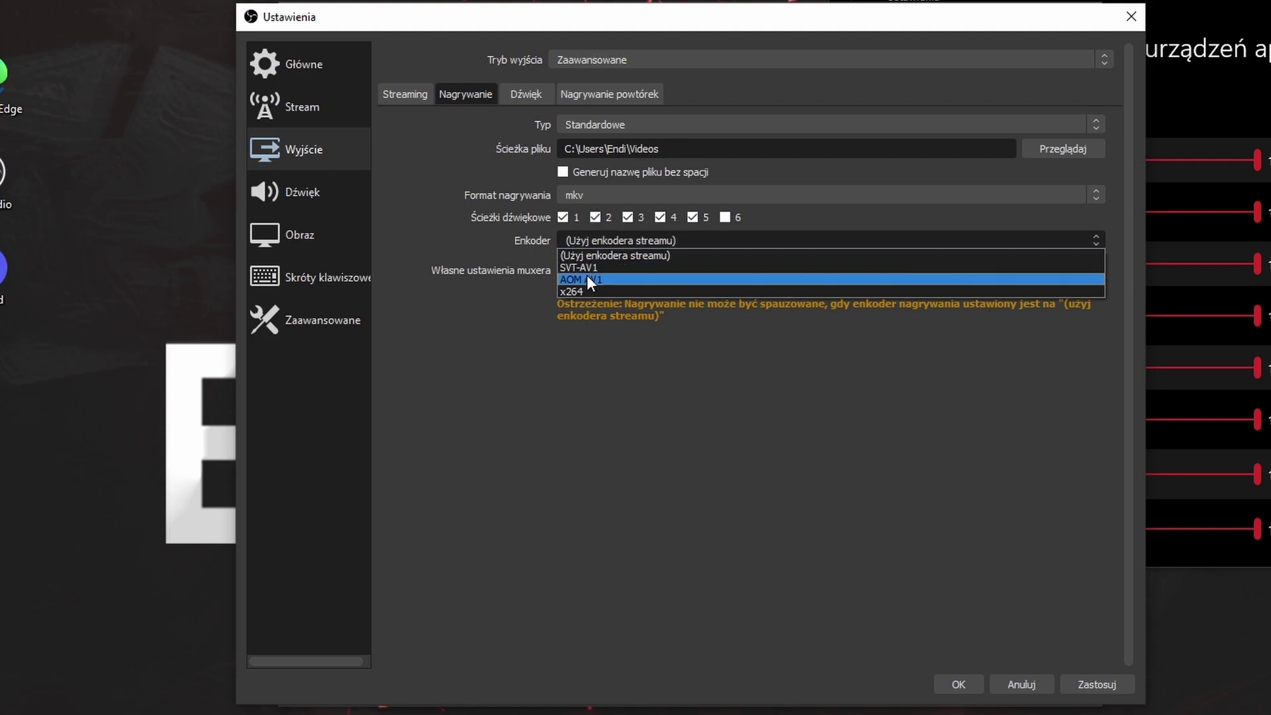
{"action": "left_click", "coordinate": [579, 276]}
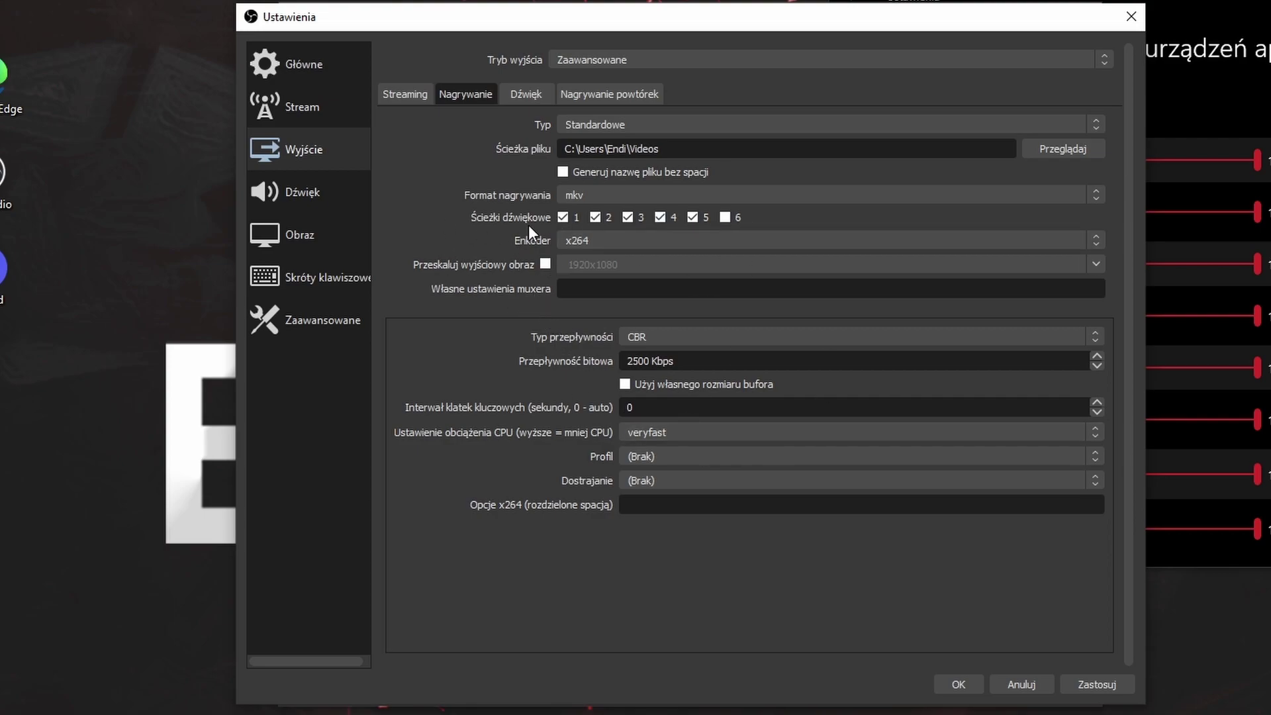
Step: Review the available recording formats and the audio track assignment for streaming in the output settings
{"action": "left_click", "coordinate": [591, 196]}
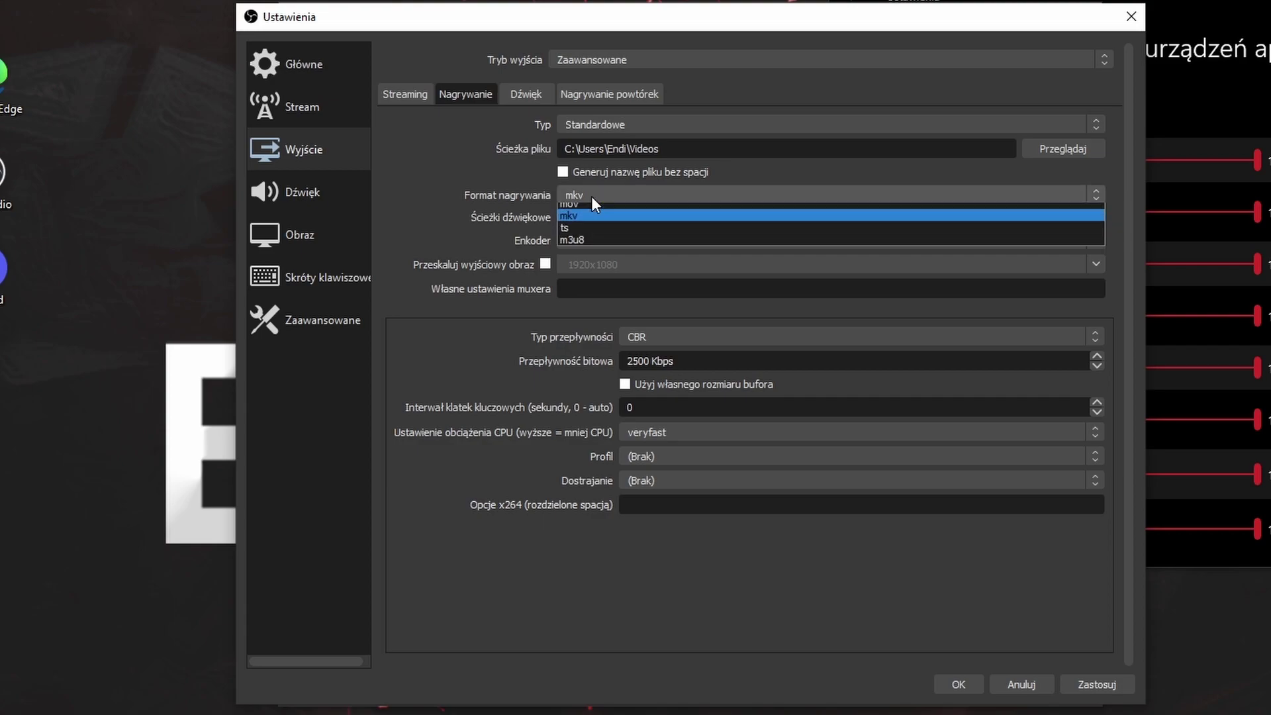
{"action": "left_click", "coordinate": [605, 249]}
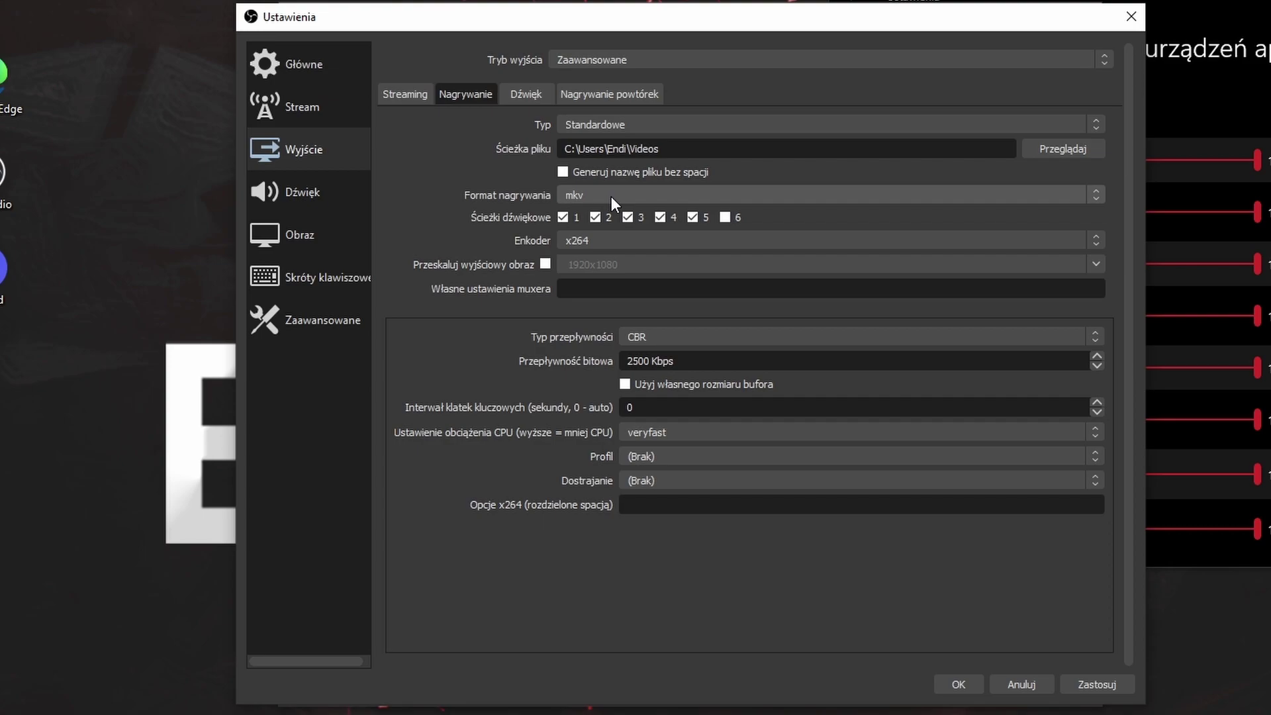
{"action": "left_click", "coordinate": [401, 98]}
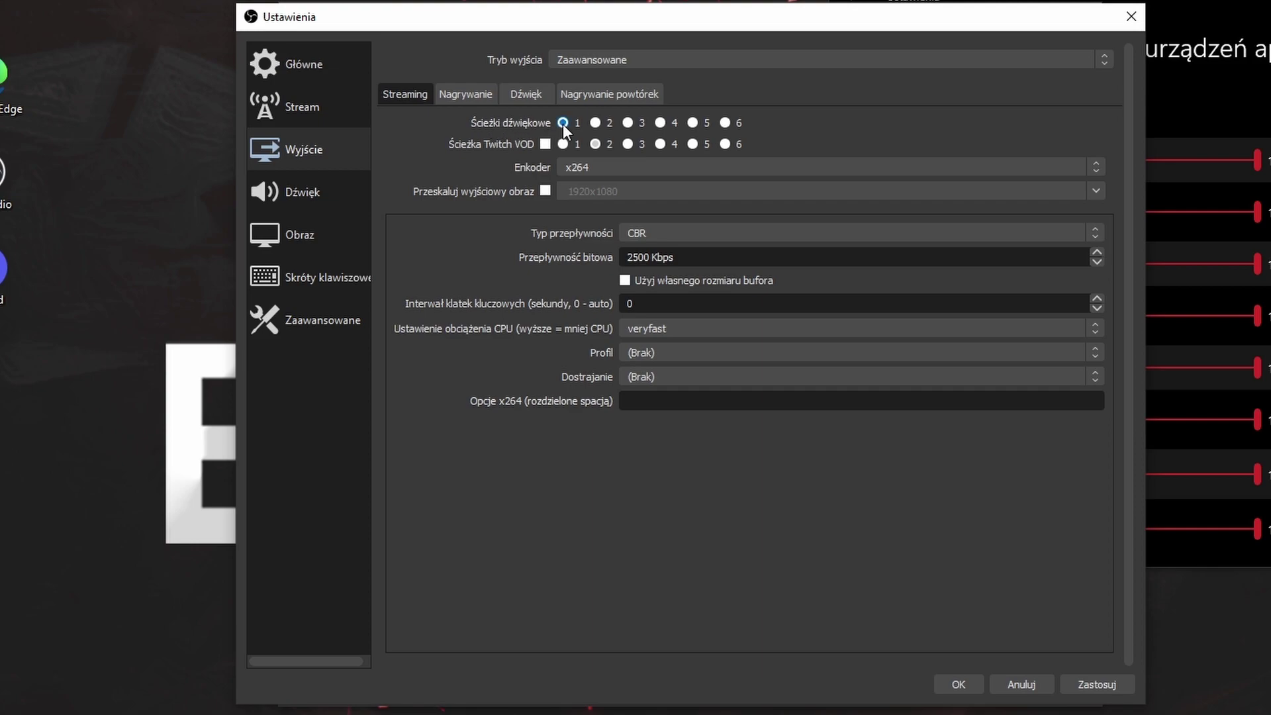
Step: Apply the output settings and close the OBS settings dialog
{"action": "left_click_drag", "start_coordinate": [622, 21], "coordinate": [1052, 220]}
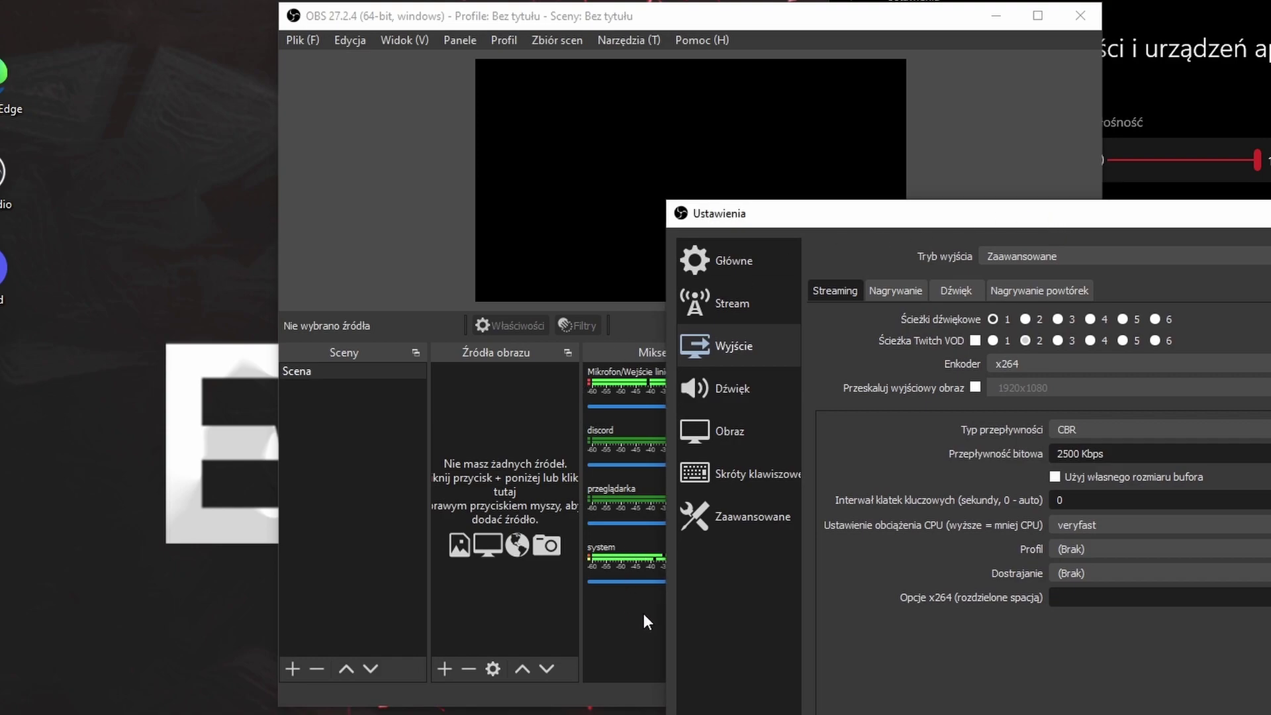
{"action": "left_click_drag", "start_coordinate": [867, 214], "coordinate": [655, 110]}
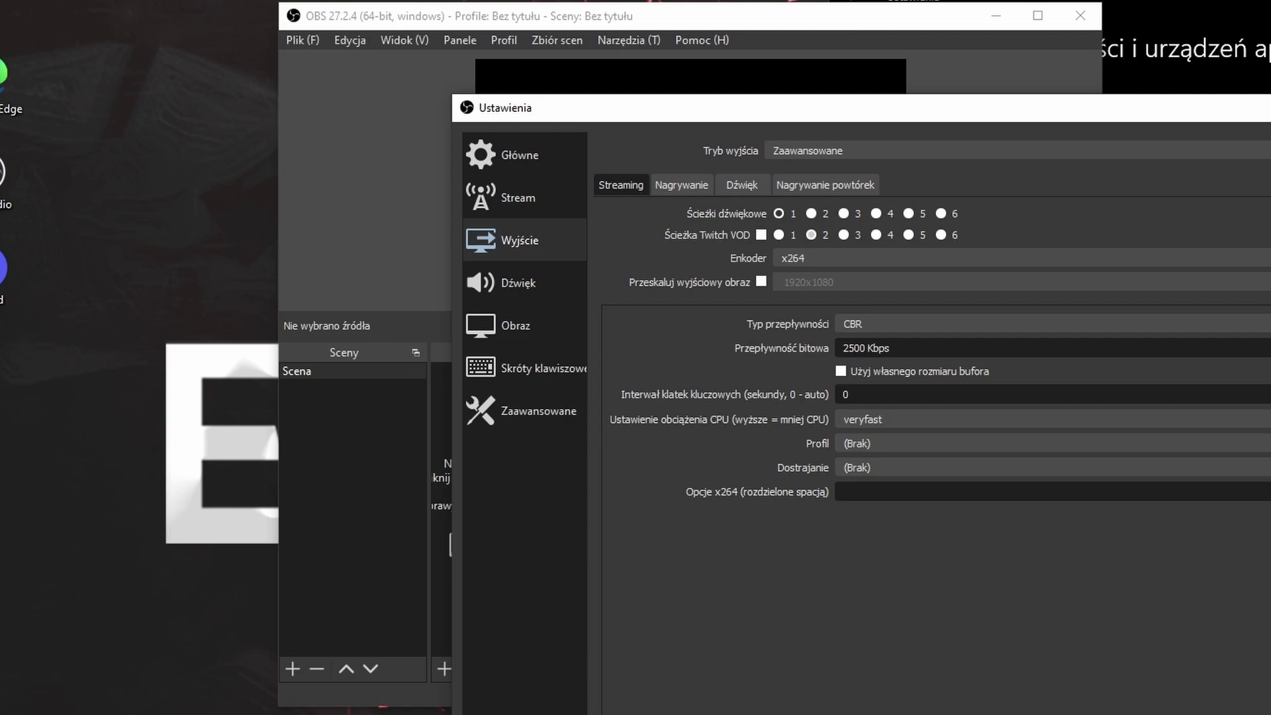
{"action": "key", "text": "Escape"}
{"action": "left_click", "coordinate": [1012, 480]}
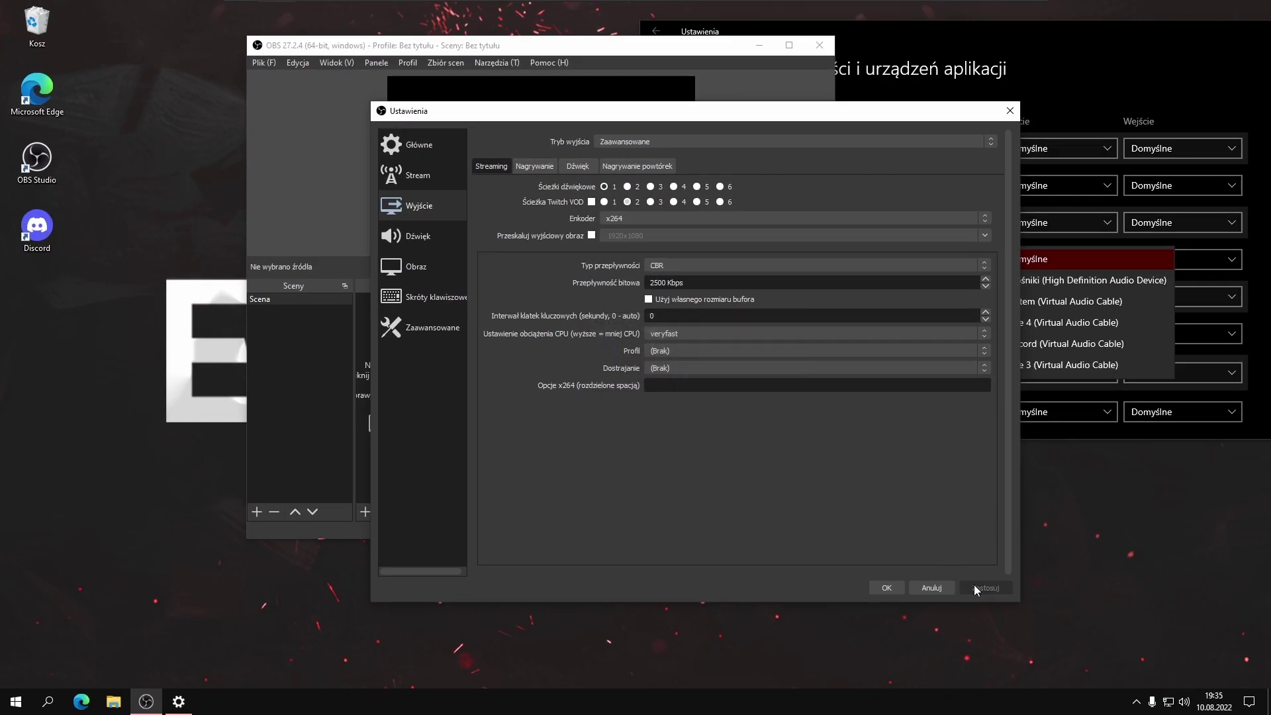
{"action": "left_click", "coordinate": [881, 587]}
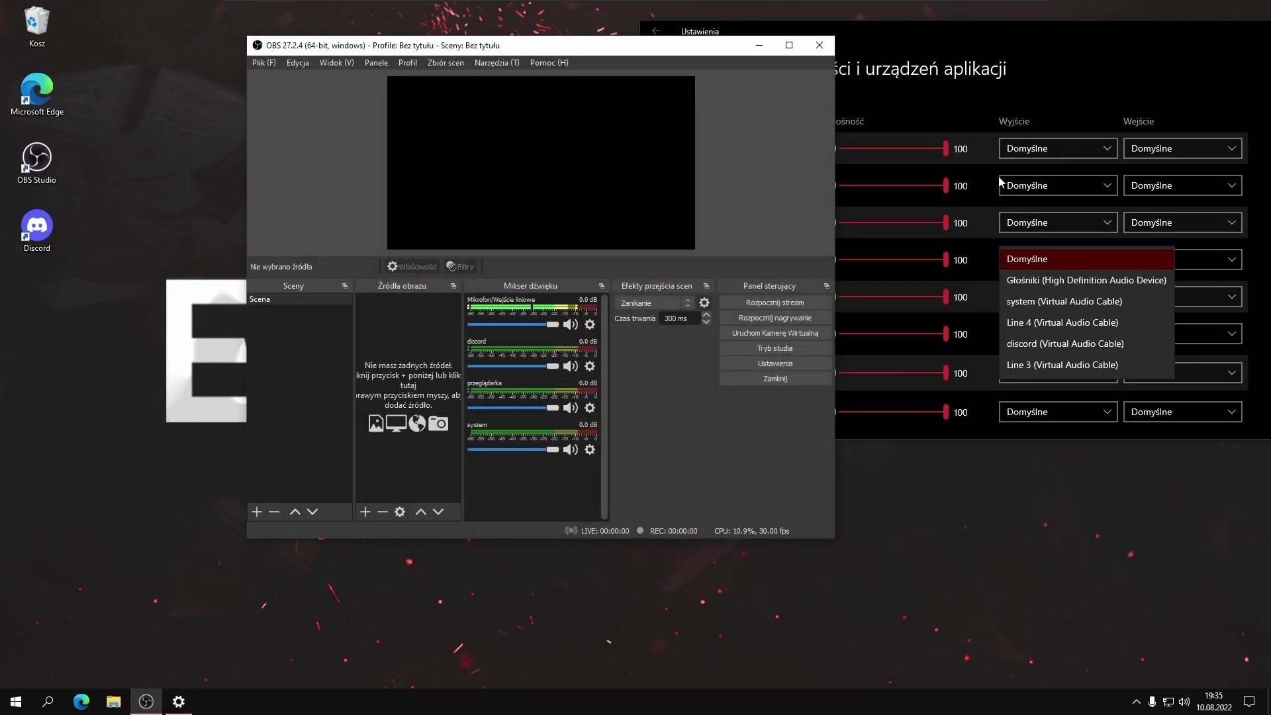
Step: In Windows Settings, review the output devices available for the second Discord entry in the app volume and device preferences
{"action": "left_click", "coordinate": [1032, 225]}
{"action": "left_click", "coordinate": [1032, 225]}
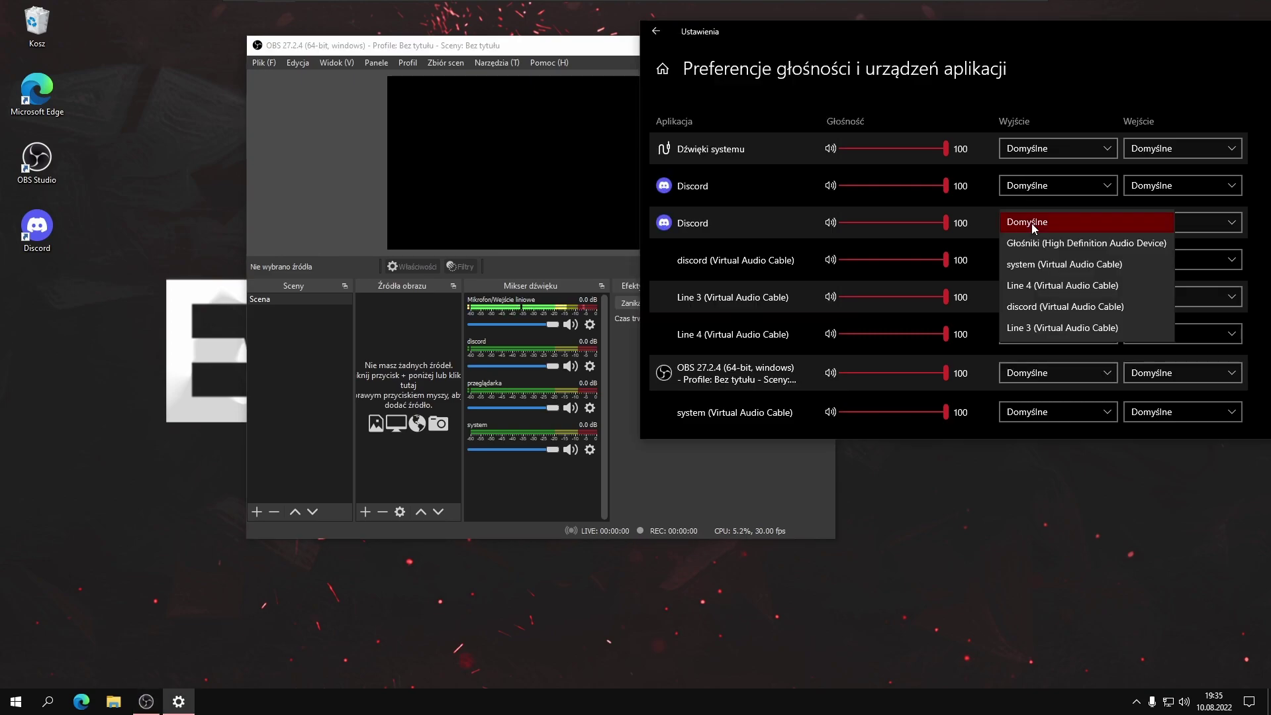
{"action": "left_click", "coordinate": [1032, 225]}
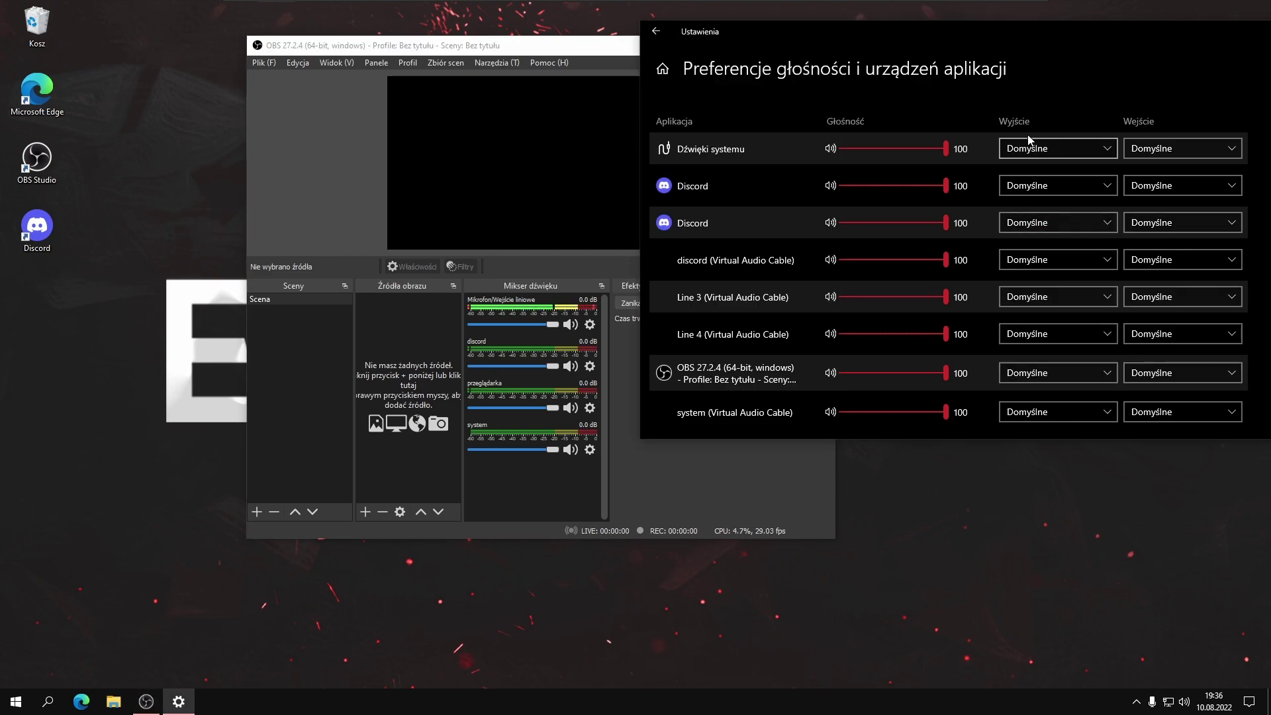